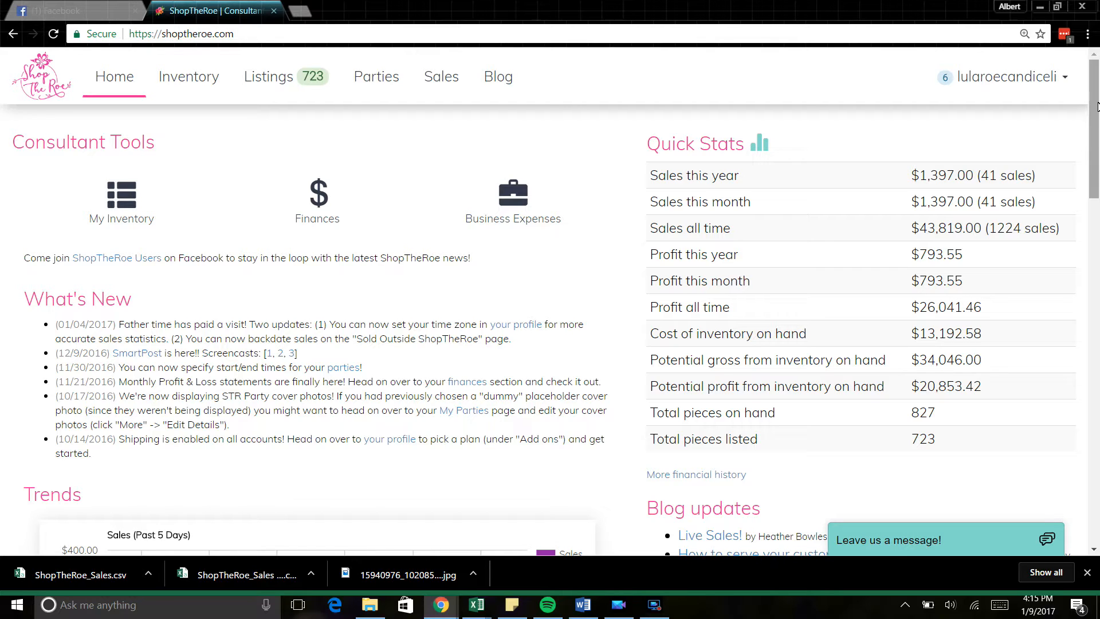
Step: Return to the consultant home page, scroll through it, then bring up the My Inventory list
left_click(121, 79)
left_click_drag(1093, 140, 1094, 150)
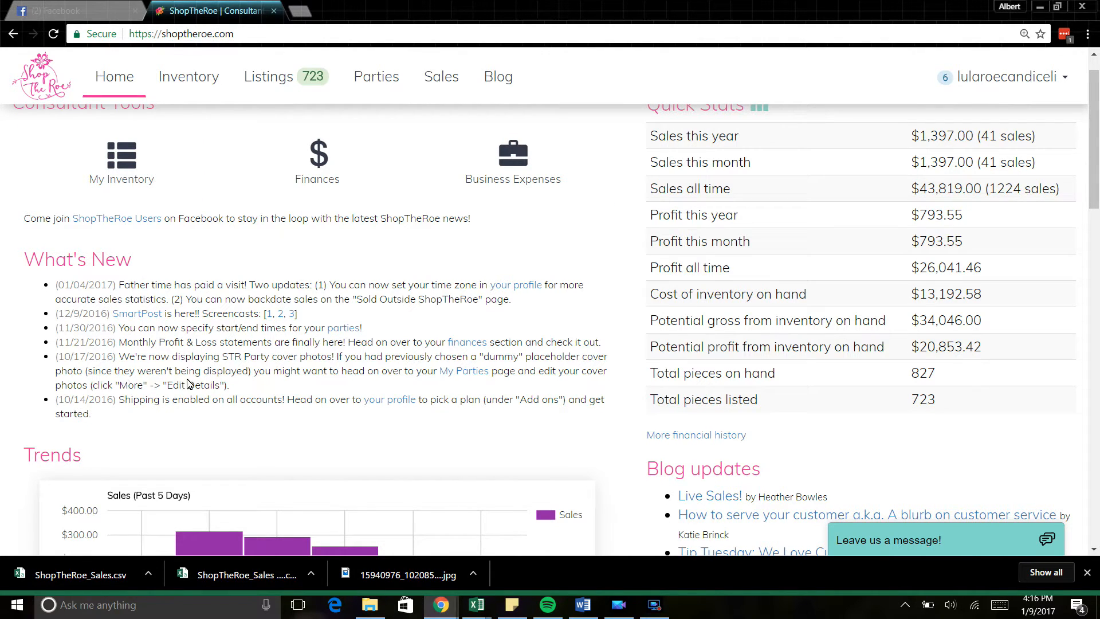
left_click_drag(1092, 150, 1094, 238)
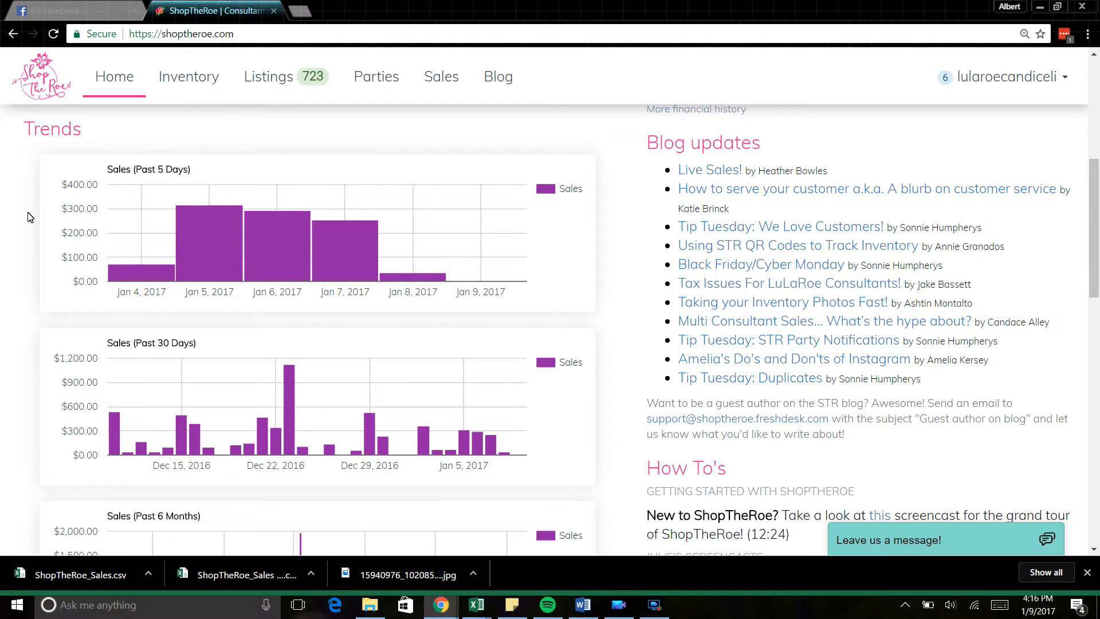
mouse_move(217, 249)
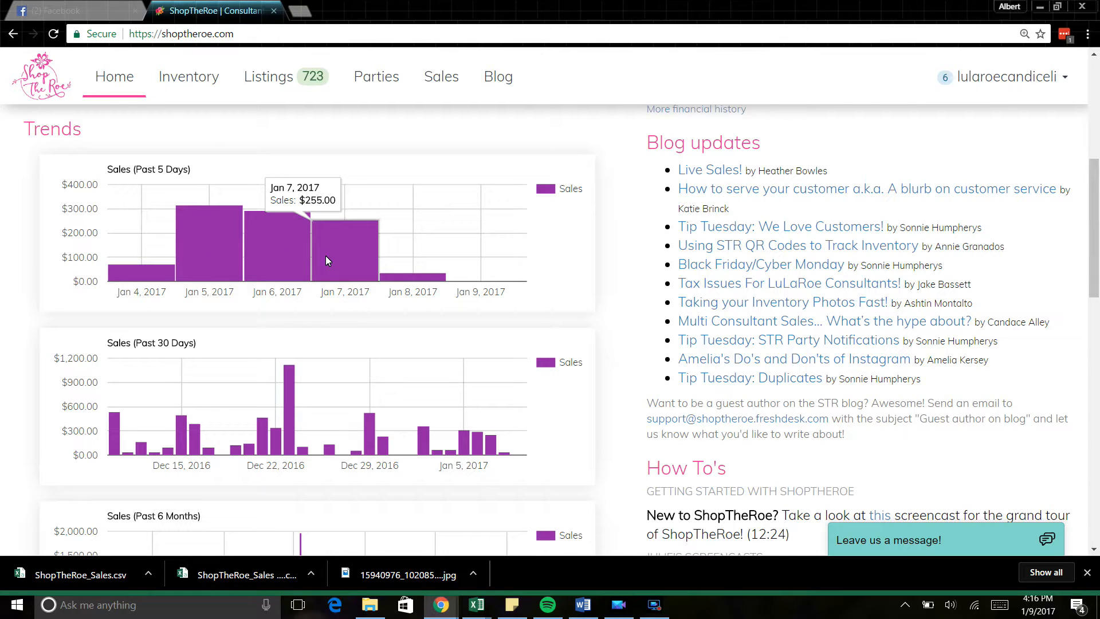
left_click_drag(1098, 234, 1099, 297)
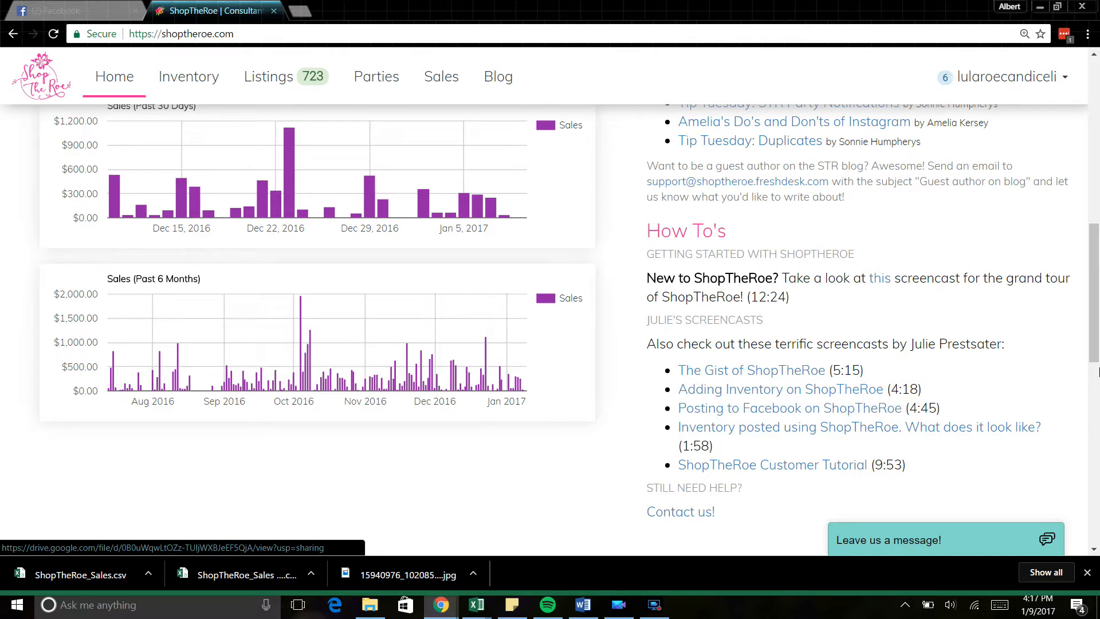
left_click_drag(1098, 338, 1098, 387)
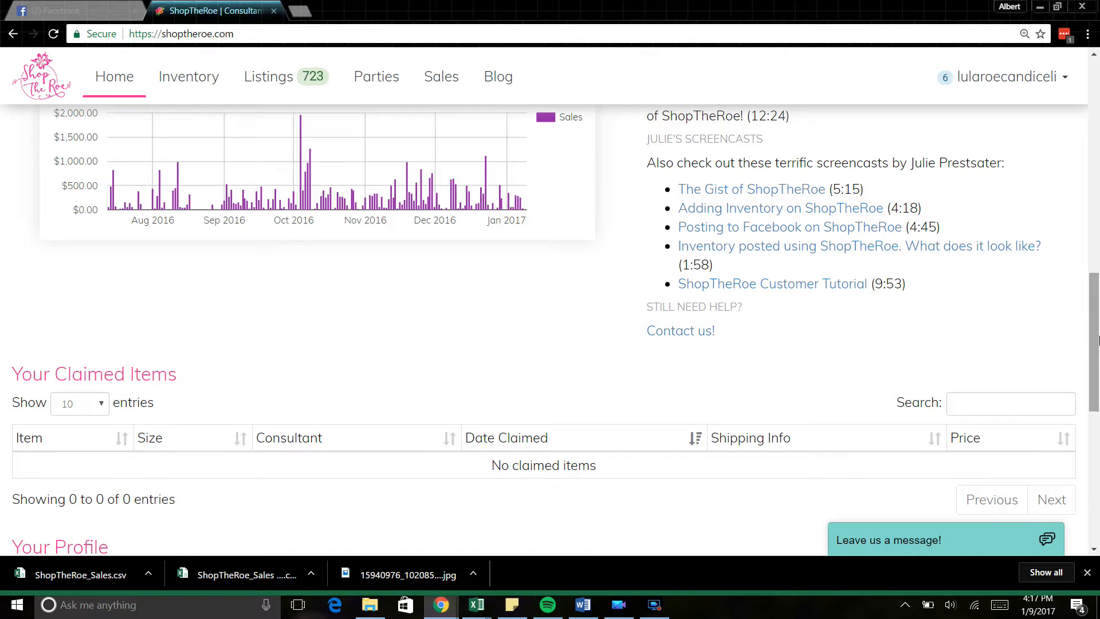
left_click_drag(1091, 338, 1077, 111)
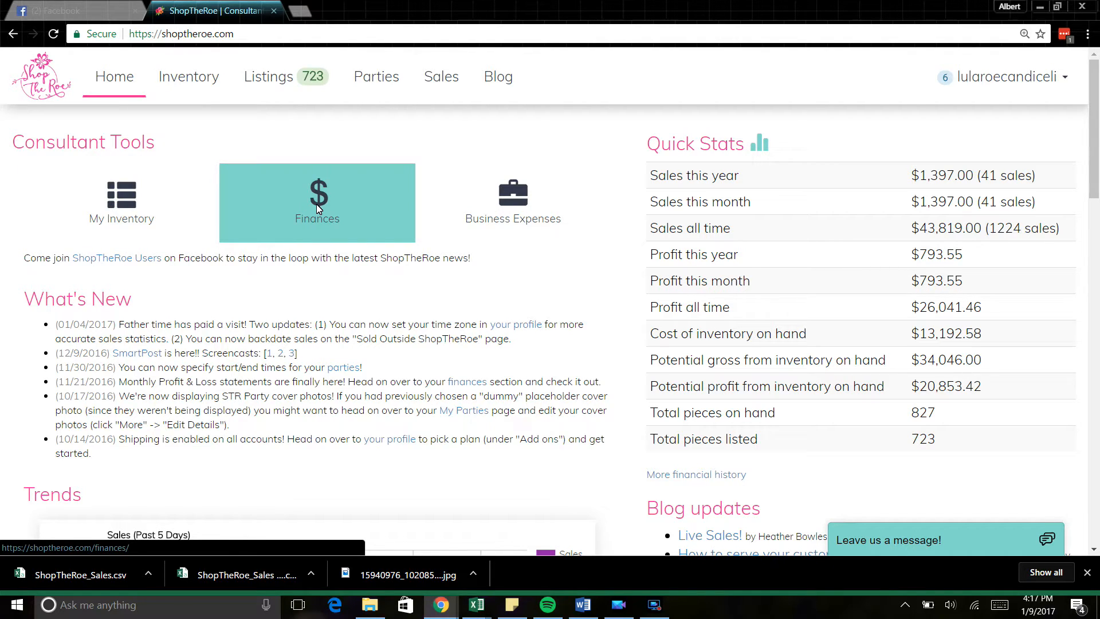
left_click(199, 83)
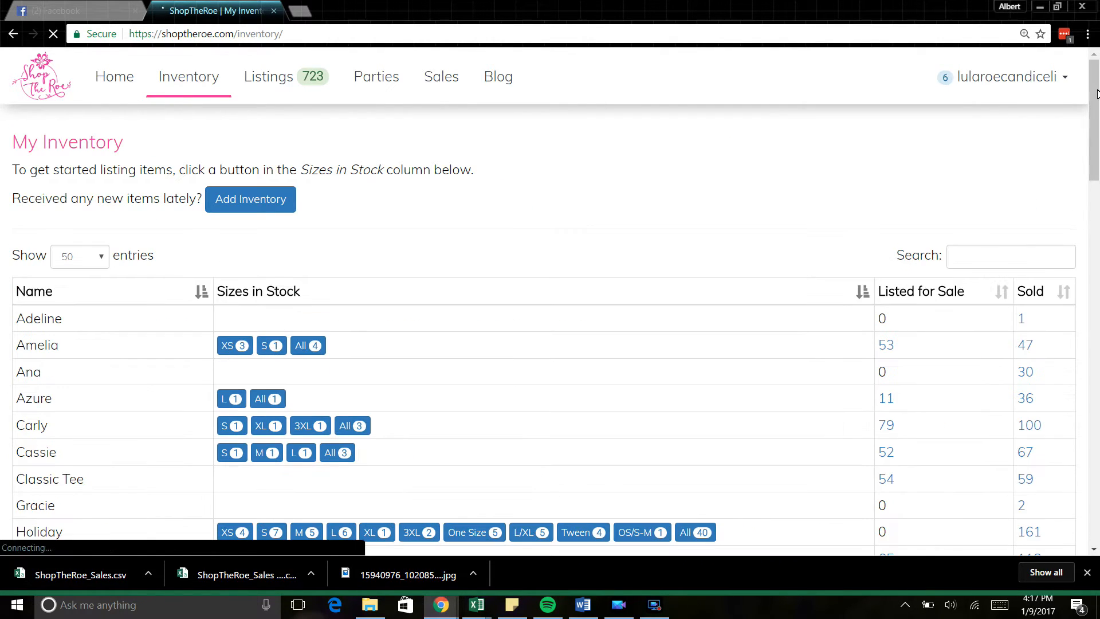
left_click_drag(1096, 115, 1095, 59)
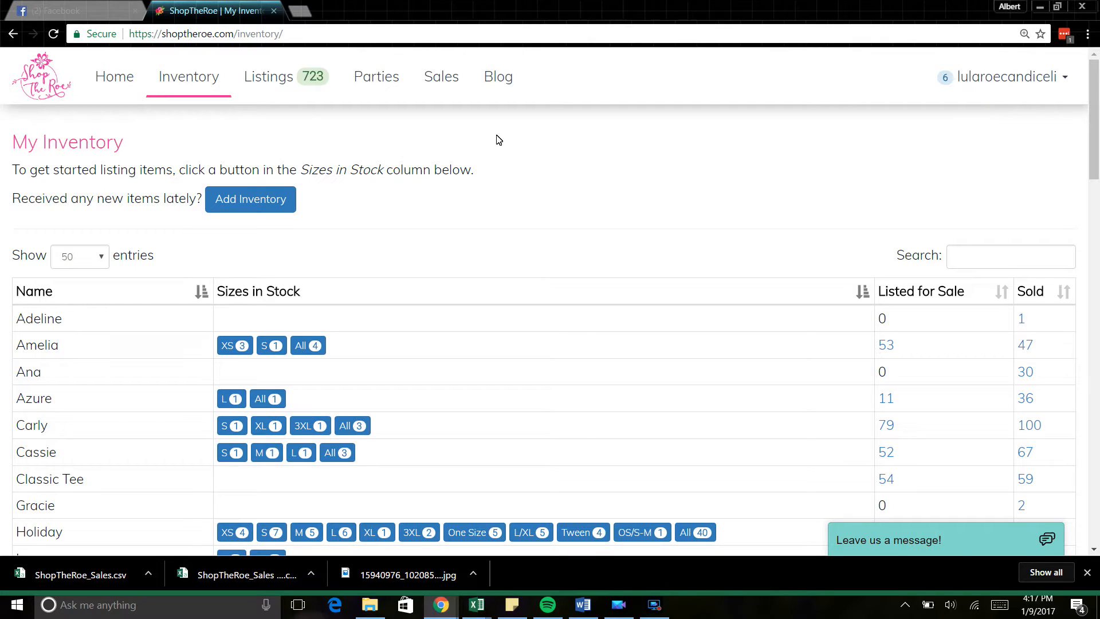
Step: Add a new inventory item with style Amelia and size L
left_click(259, 208)
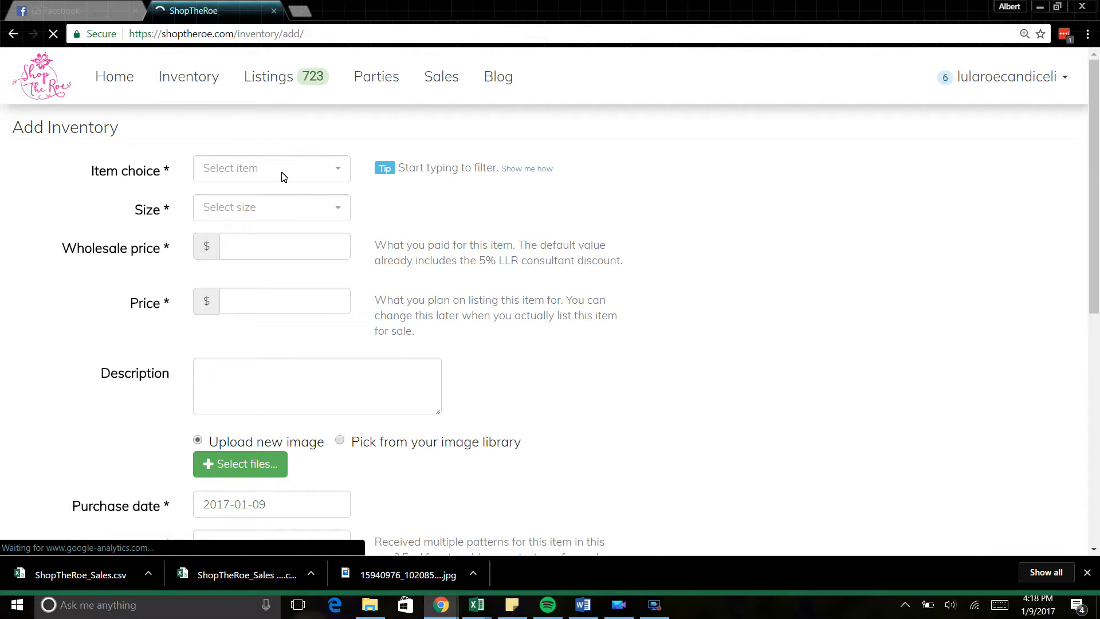
left_click(281, 174)
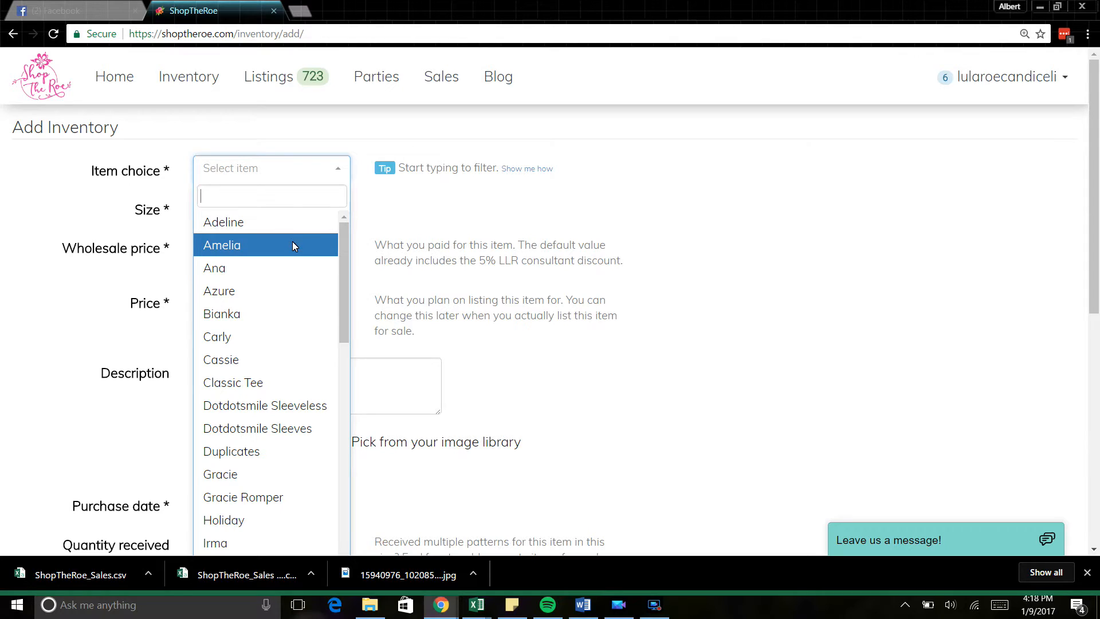
left_click(292, 198)
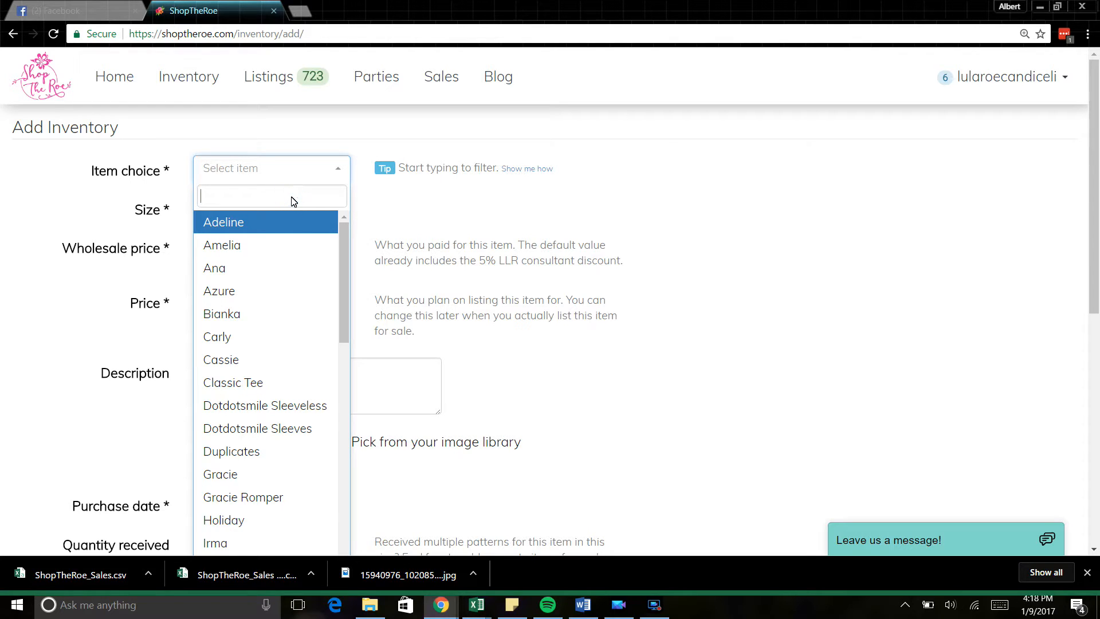
type("amel")
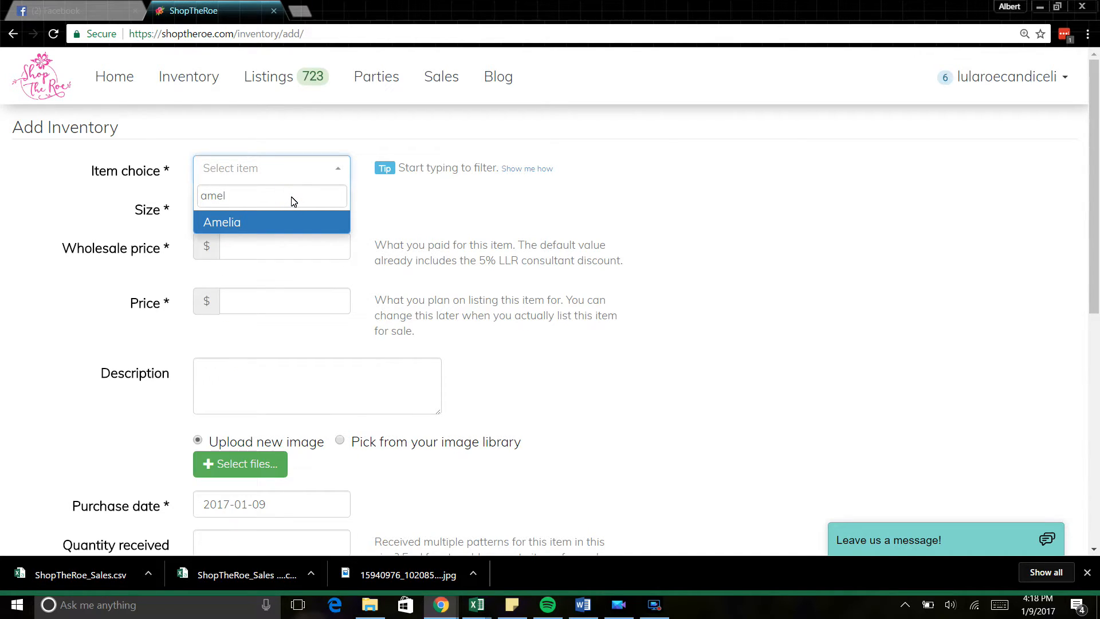
key("Return")
left_click(277, 207)
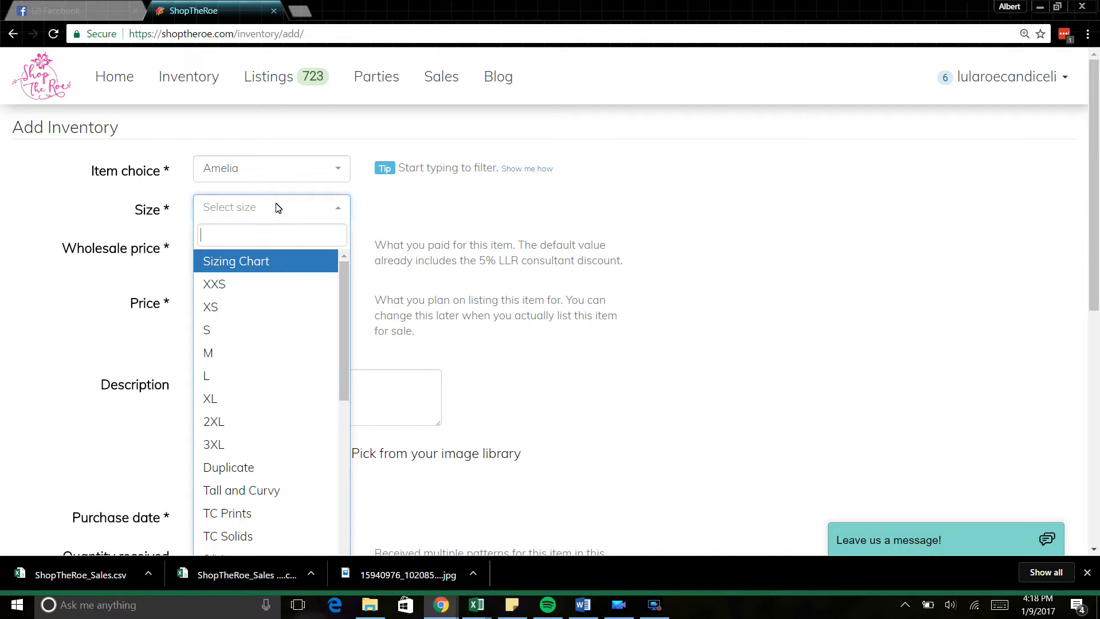
type("l")
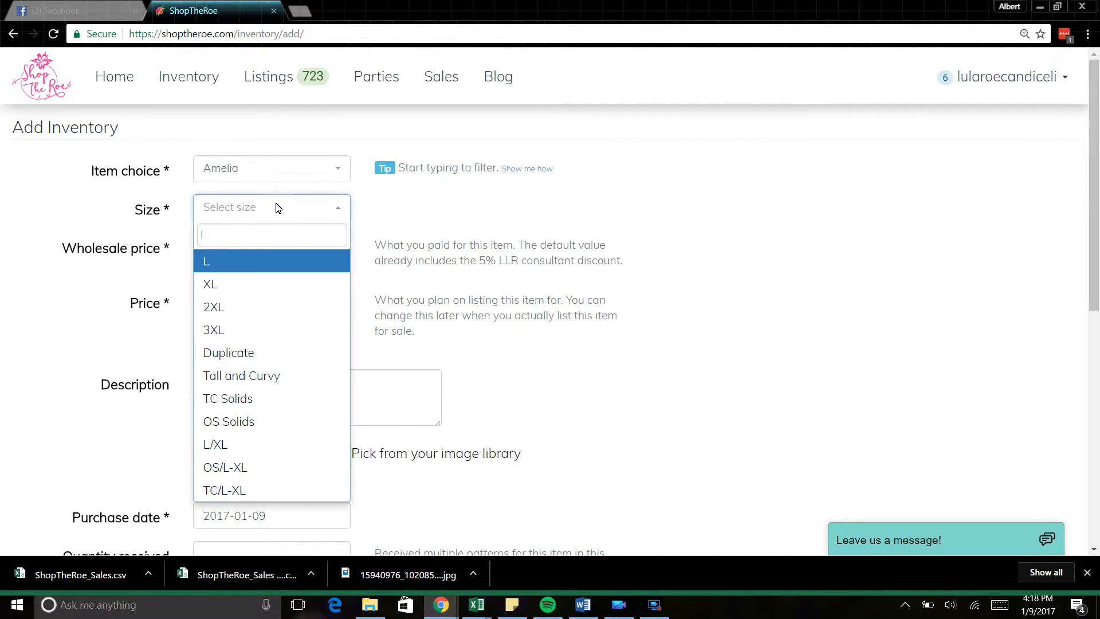
key("Down")
key("Down")
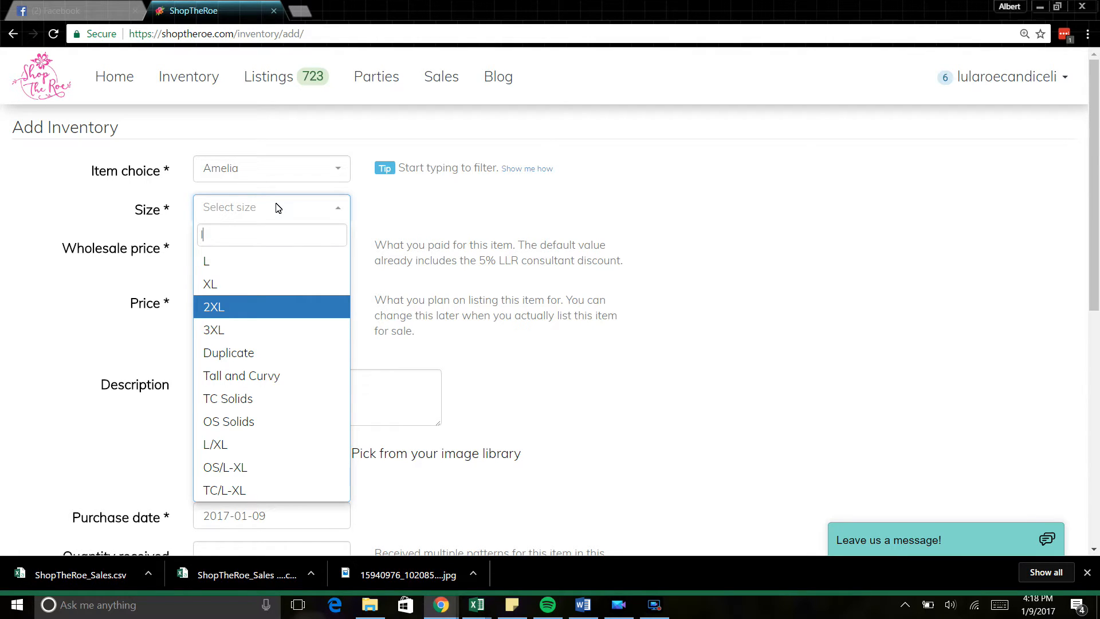
key("Up")
key("Up")
key("Return")
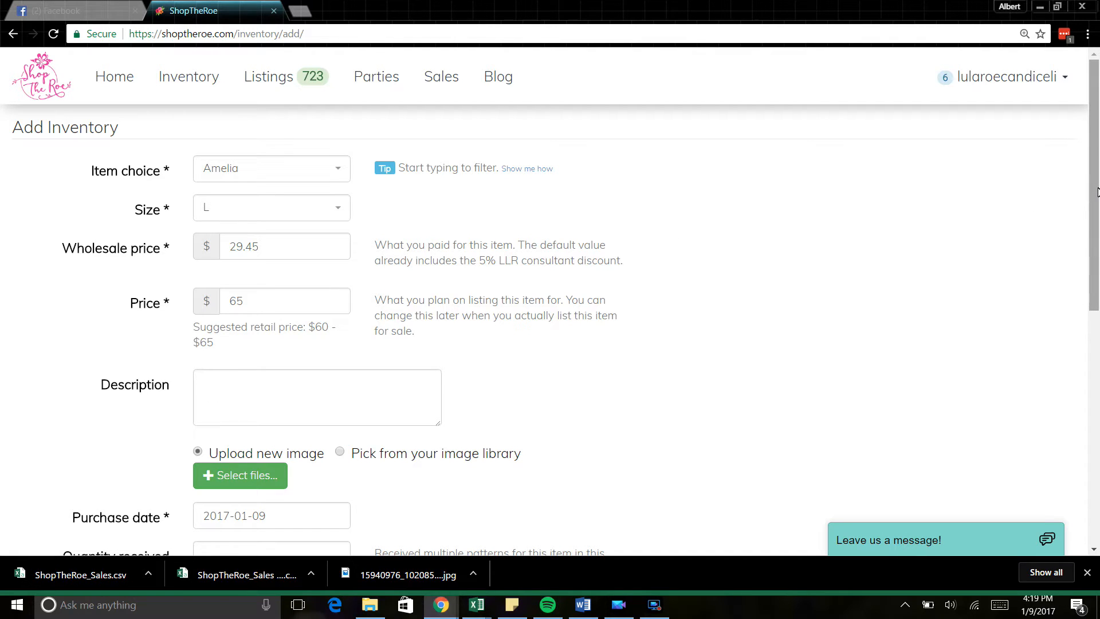
Step: Enter 'Polka Dot Amelia' as the item description
left_click_drag(1097, 191, 1097, 306)
left_click(288, 186)
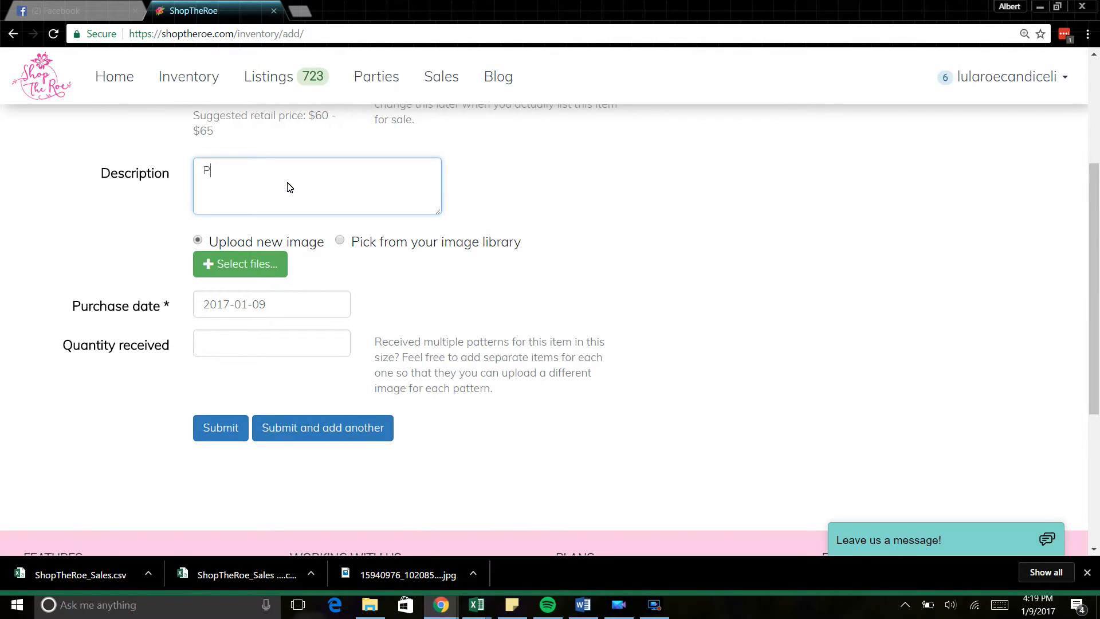
type("Polka Dot Amelia")
Step: Upload the Amelia product description image from Lularoe Photos > Inventory Descriptions
left_click(248, 272)
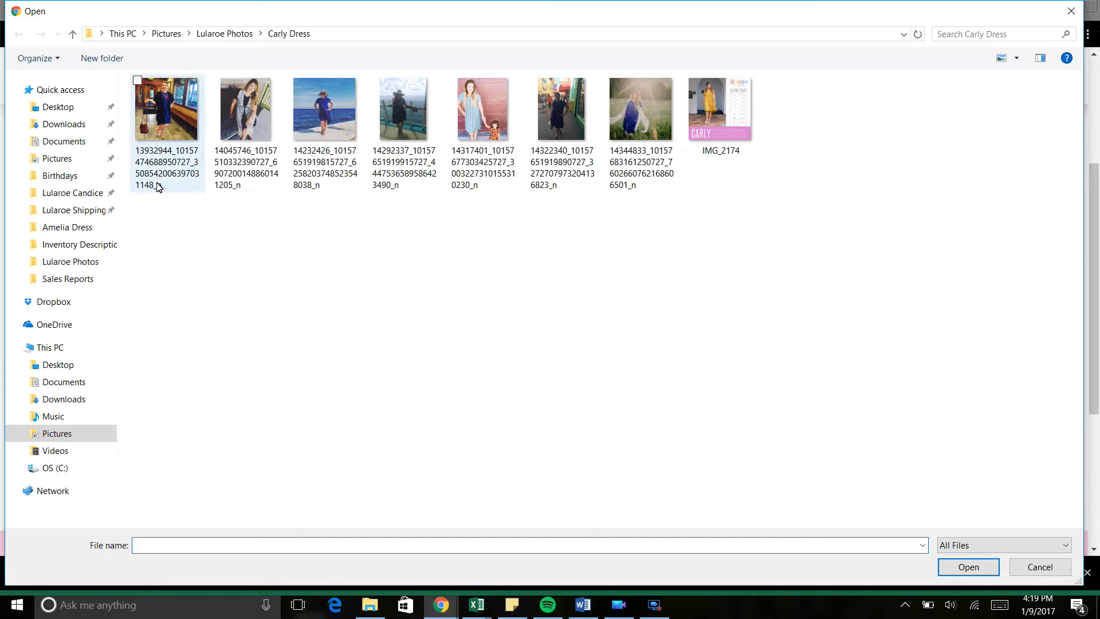
left_click(57, 434)
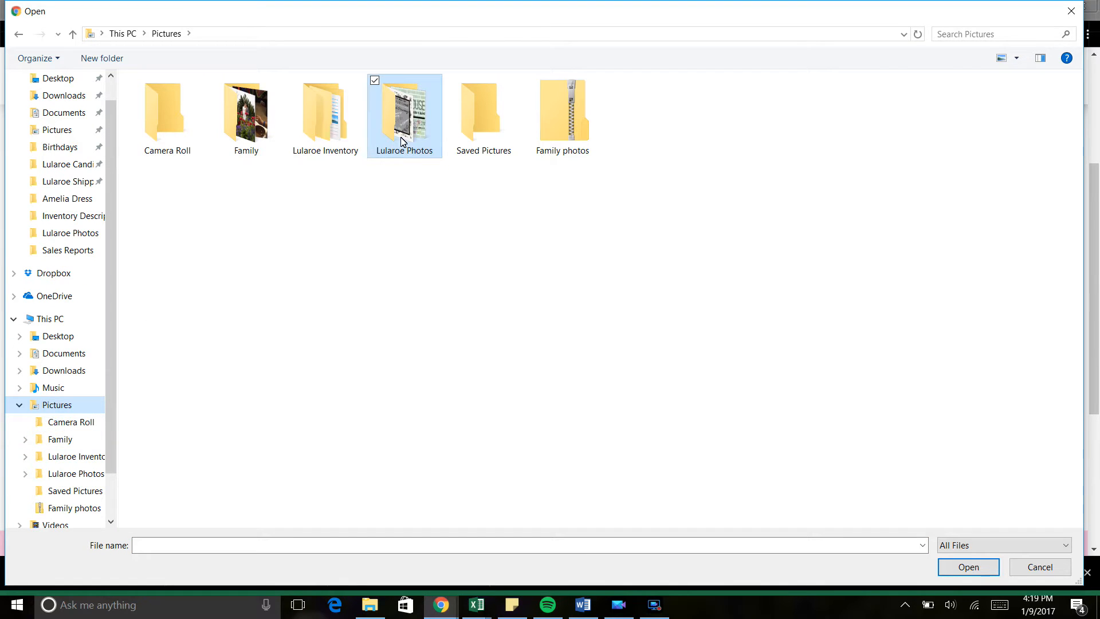
double_click(422, 132)
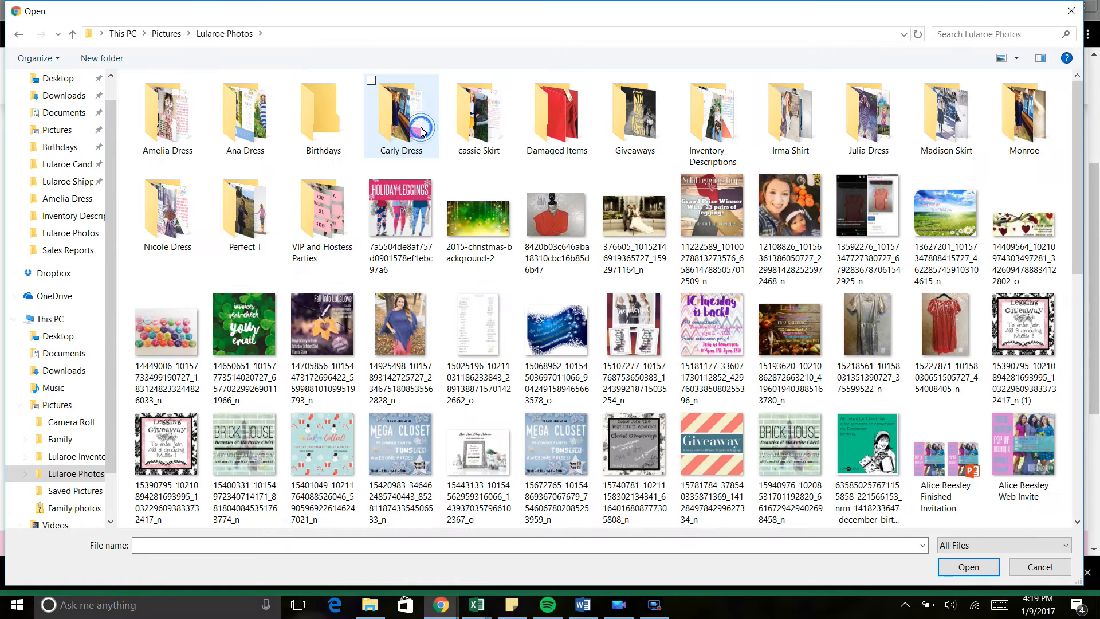
double_click(705, 119)
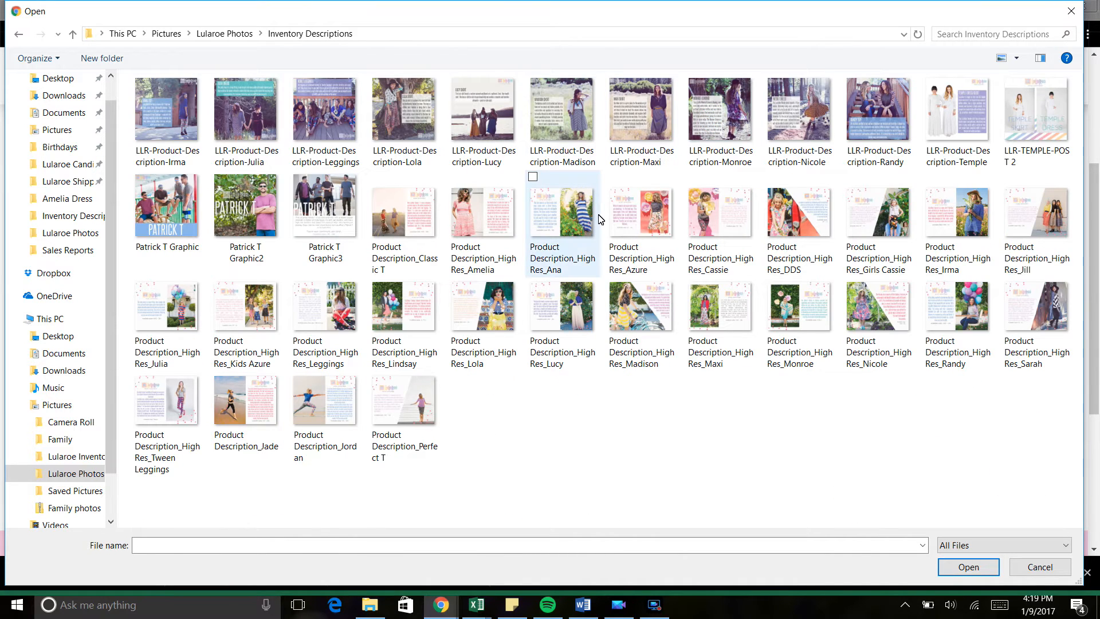
left_click(480, 225)
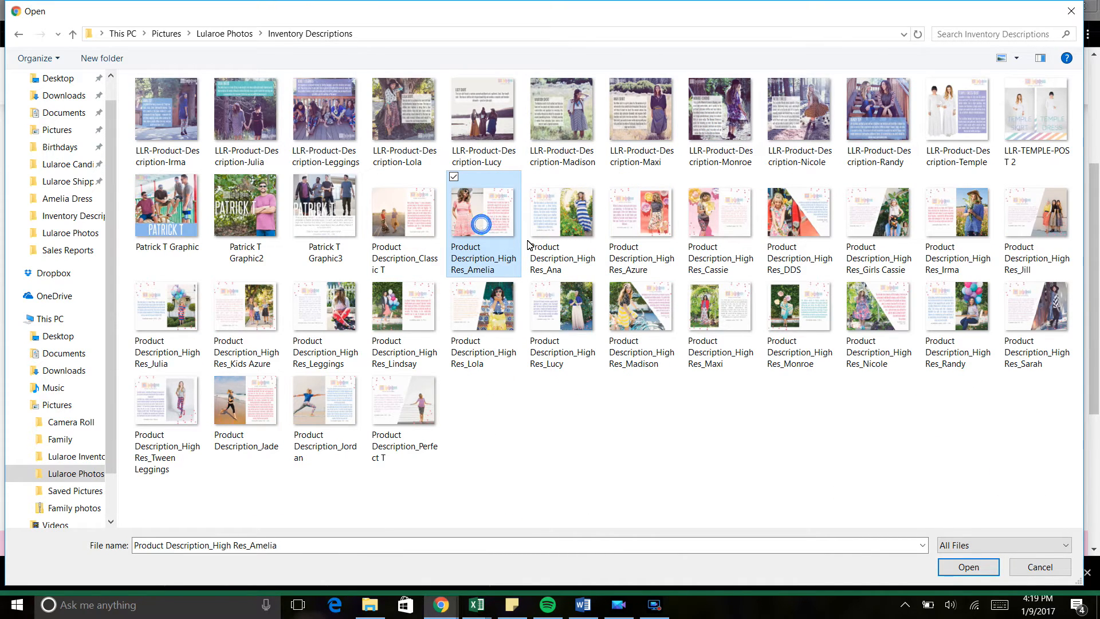
left_click(968, 567)
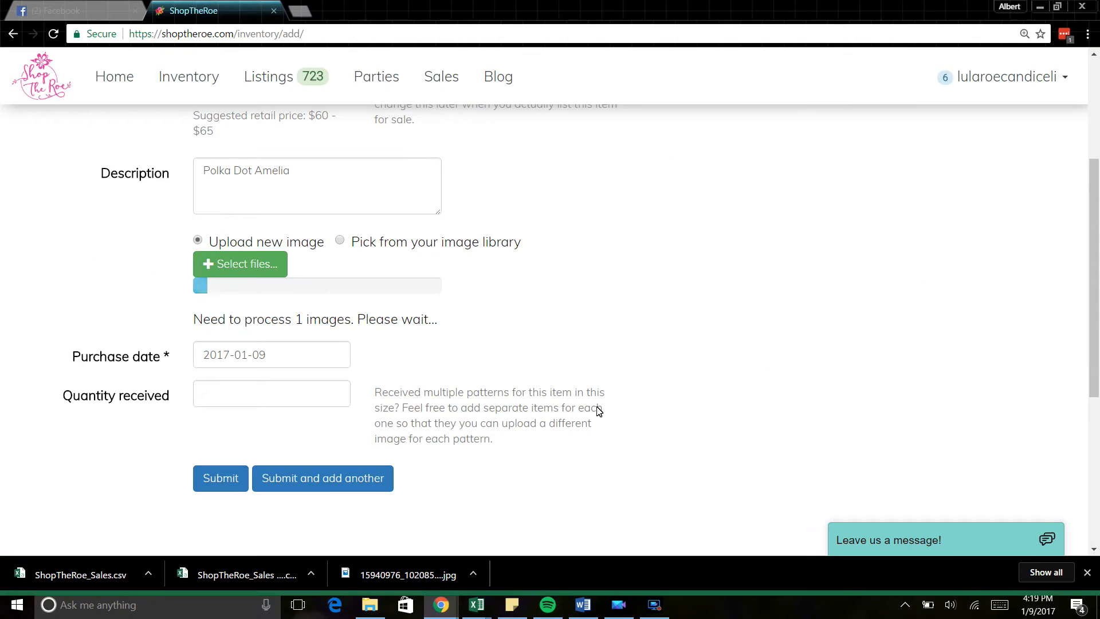
Step: Set quantity received to 2 while the Amelia image finishes uploading
mouse_move(1097, 323)
left_mouse_down()
mouse_move(1096, 308)
mouse_move(1099, 341)
left_mouse_up()
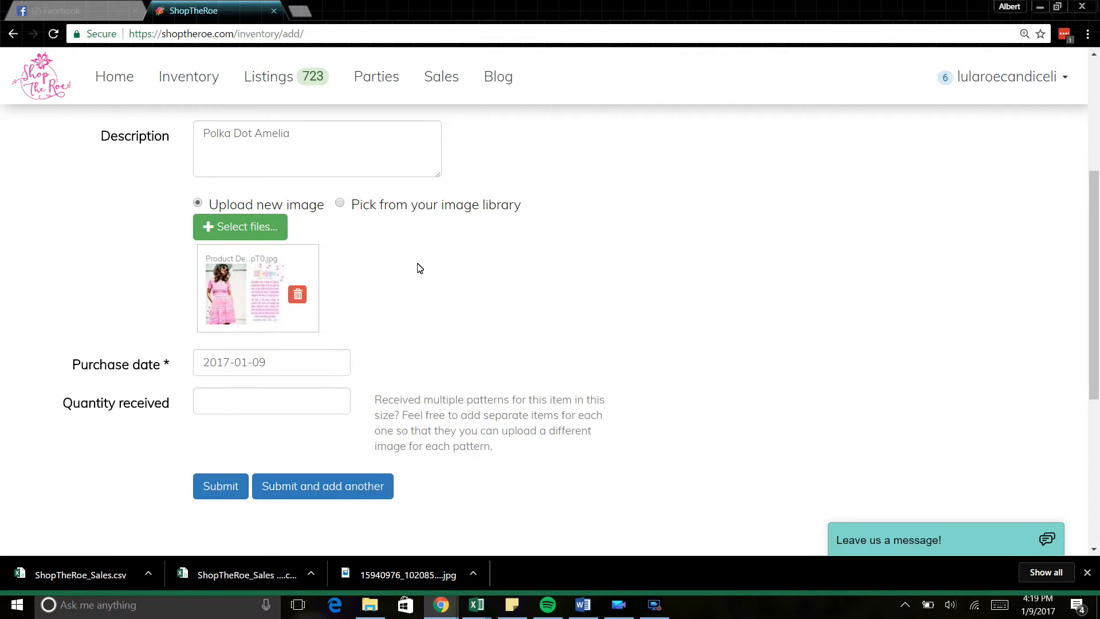
left_click(243, 400)
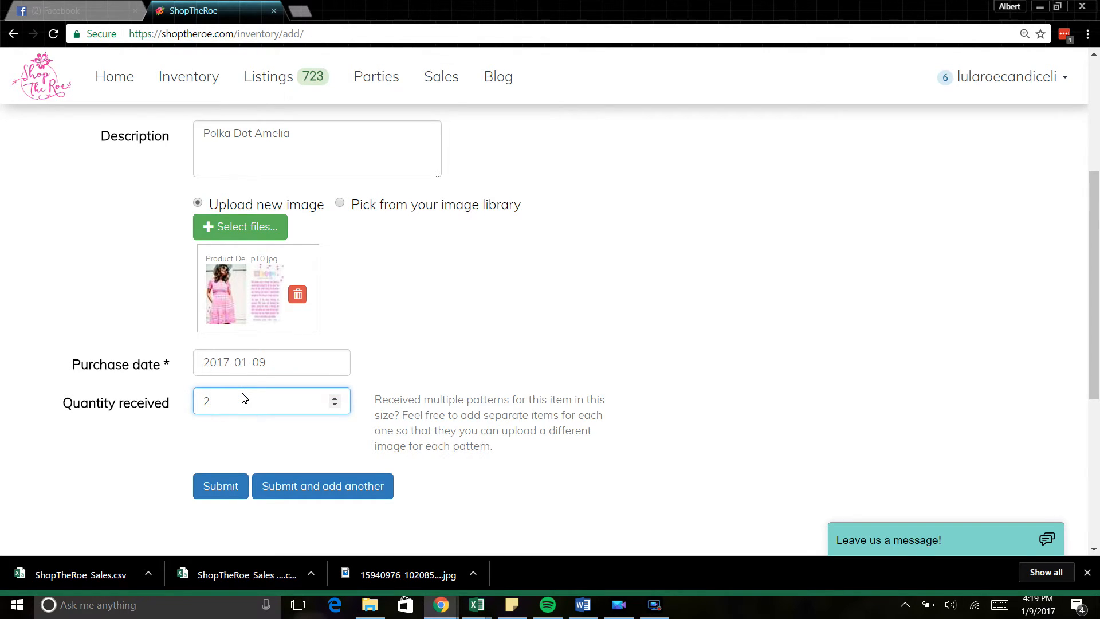
left_click_drag(1097, 289, 1097, 347)
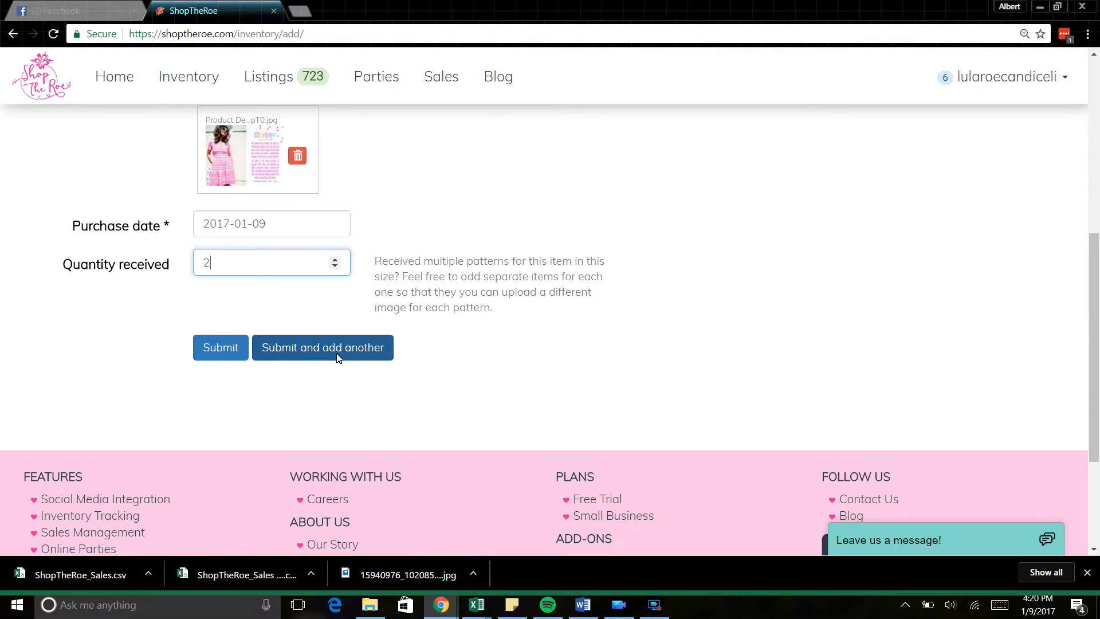
left_click(223, 349)
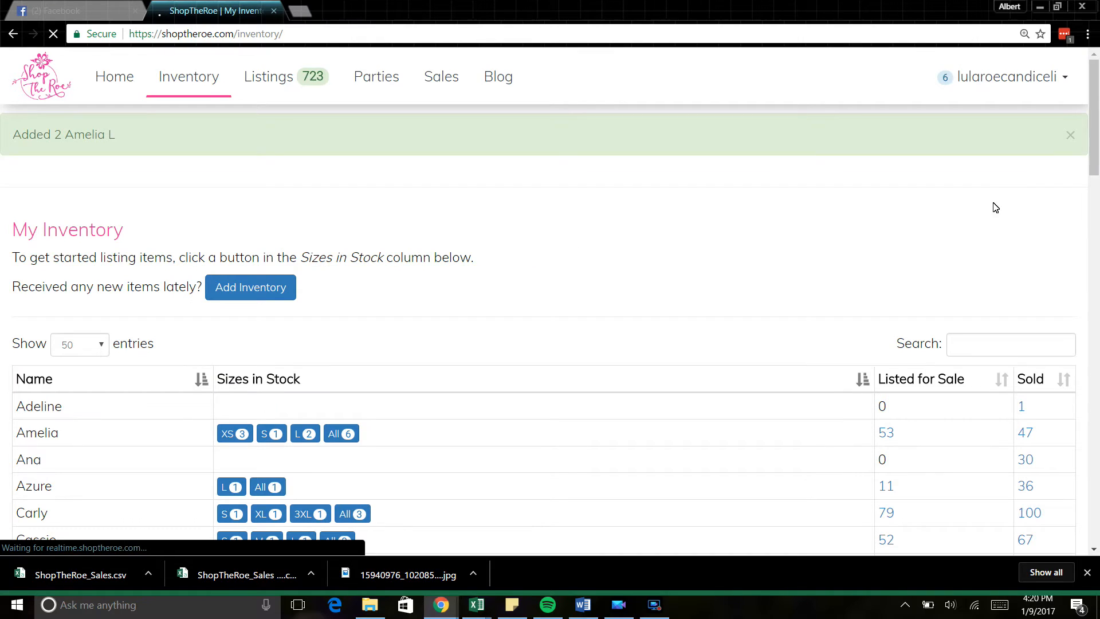
left_click_drag(1098, 135, 1099, 203)
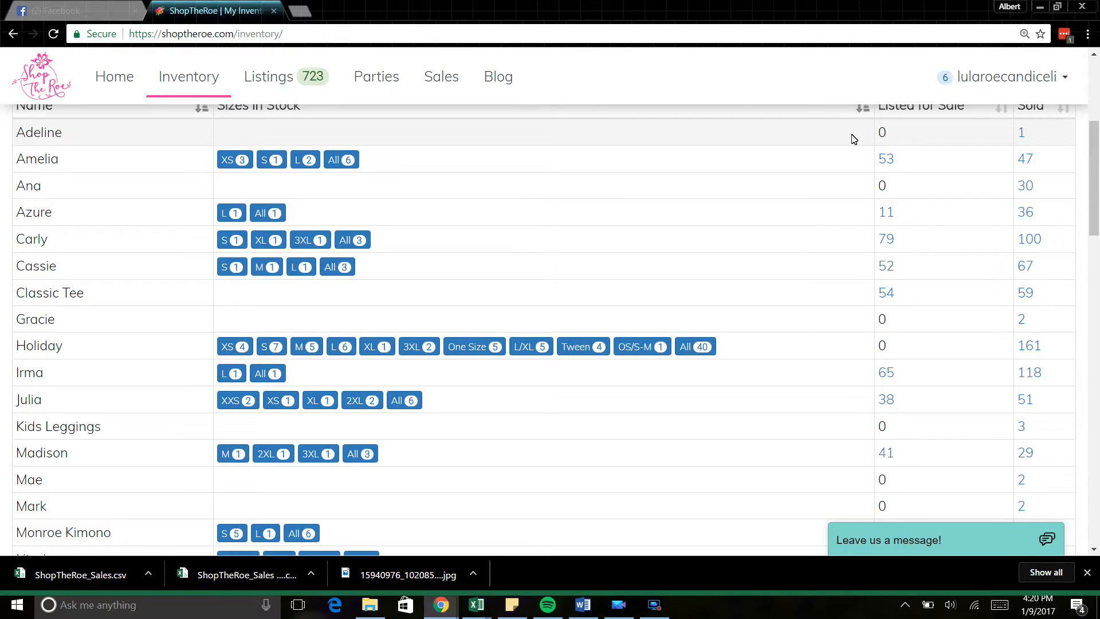
left_click_drag(1098, 197, 1098, 189)
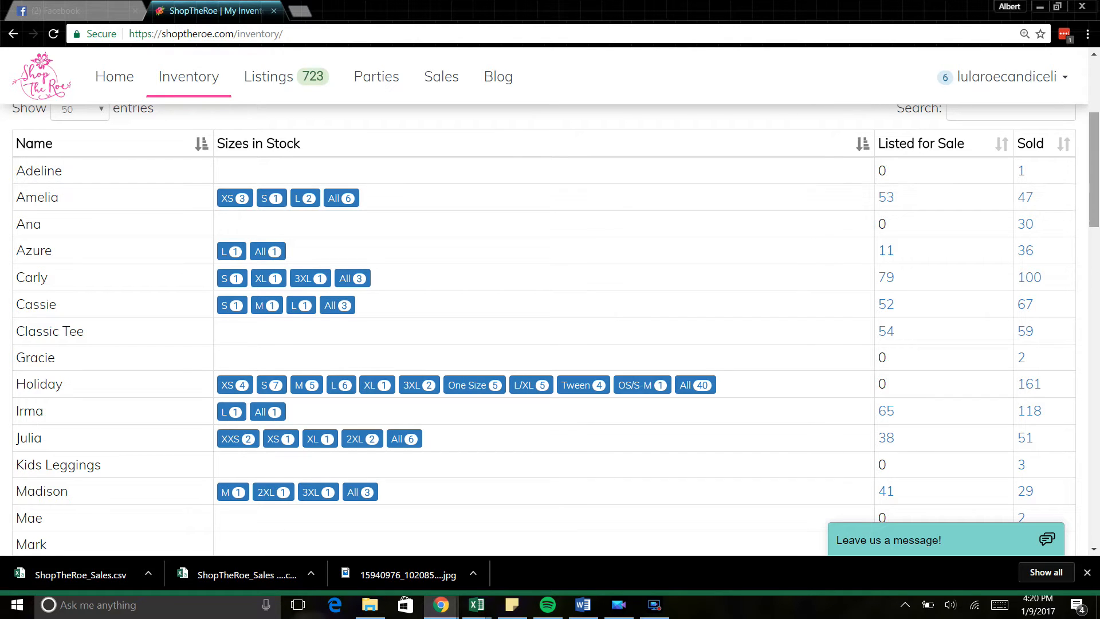
scroll(1097, 185, "down", 1)
left_click_drag(1097, 185, 1097, 192)
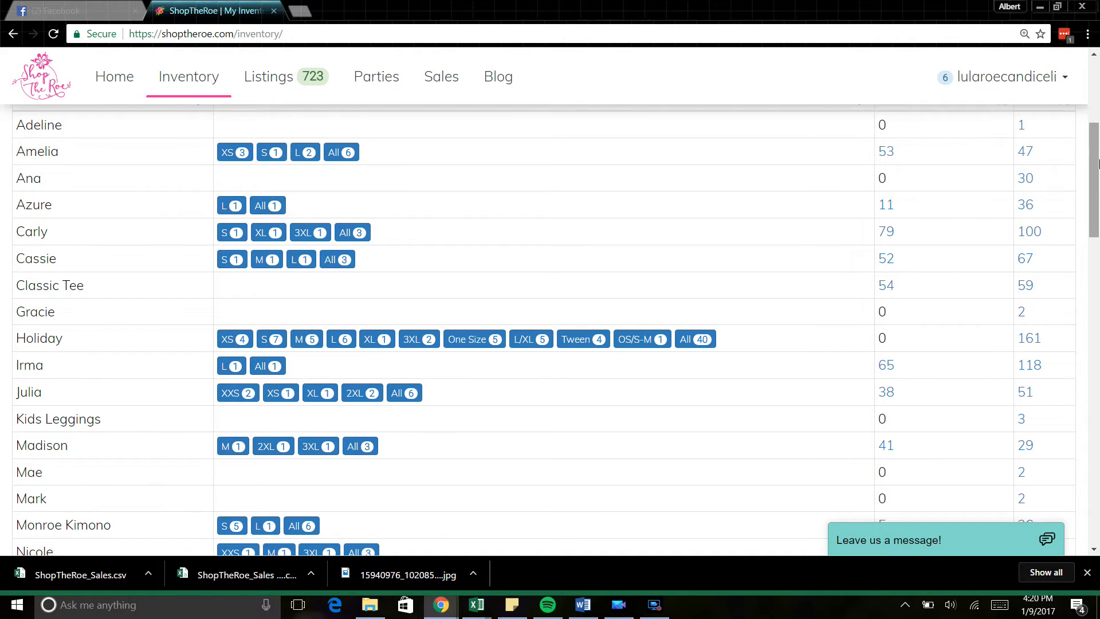
mouse_move(1096, 162)
left_mouse_down()
mouse_move(1096, 145)
mouse_move(1097, 158)
left_mouse_up()
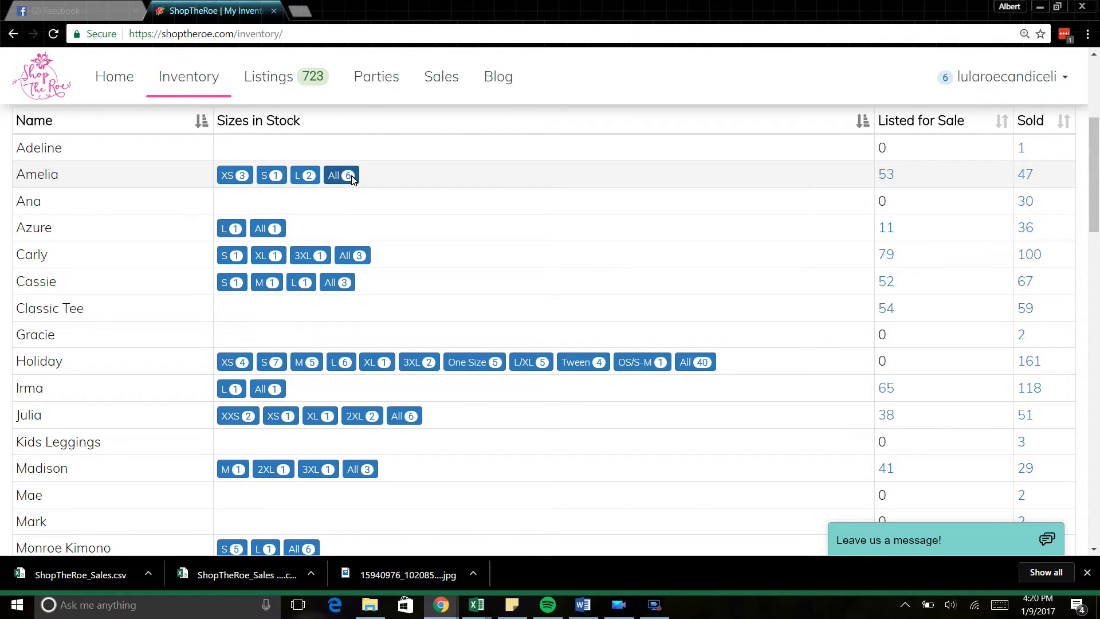
Step: Show all available Amelia items and select both size L rows
left_click(307, 176)
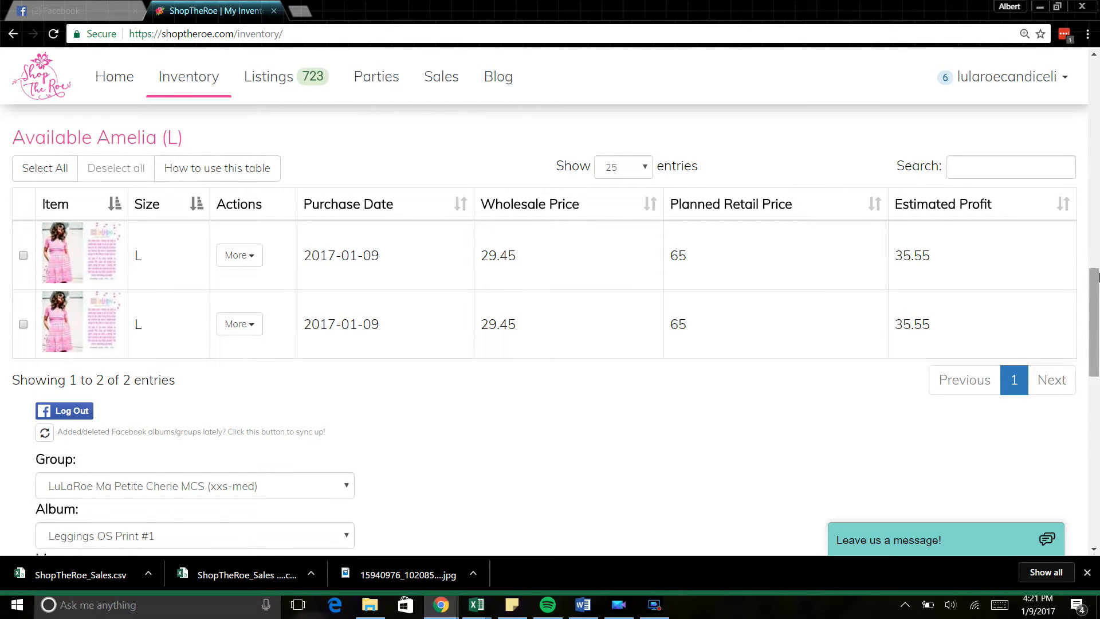
left_click_drag(1097, 277, 1097, 284)
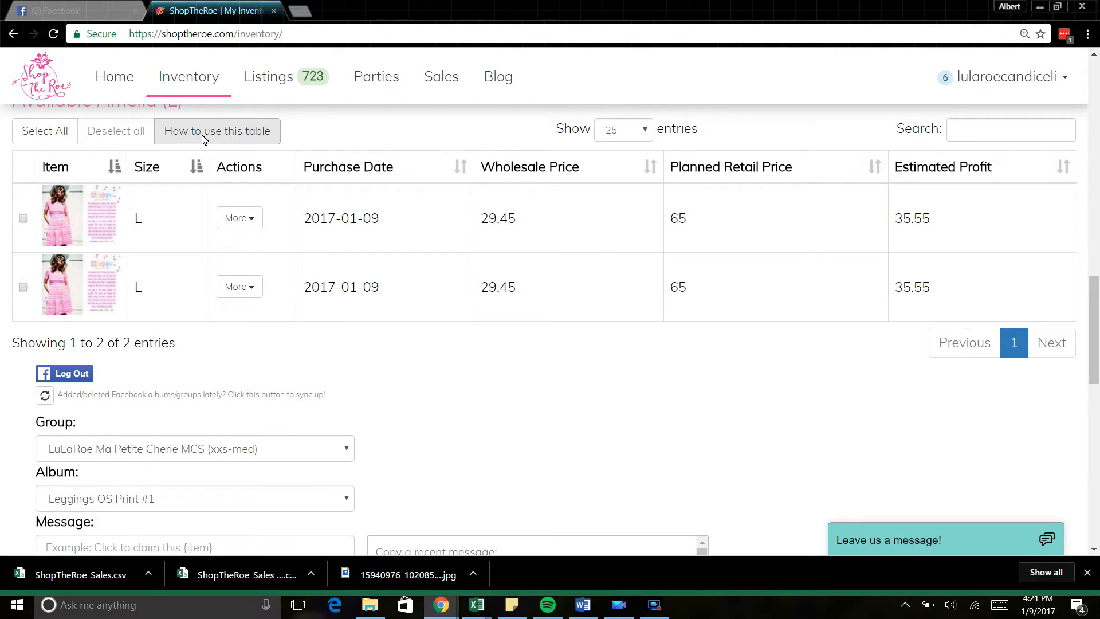
left_click(48, 133)
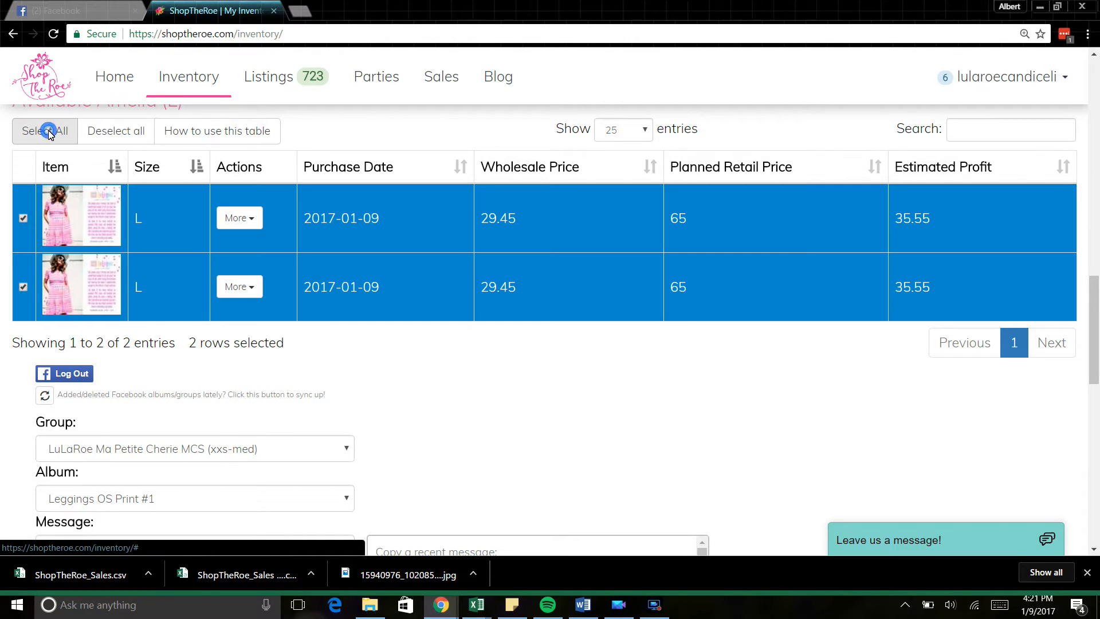
left_click(118, 134)
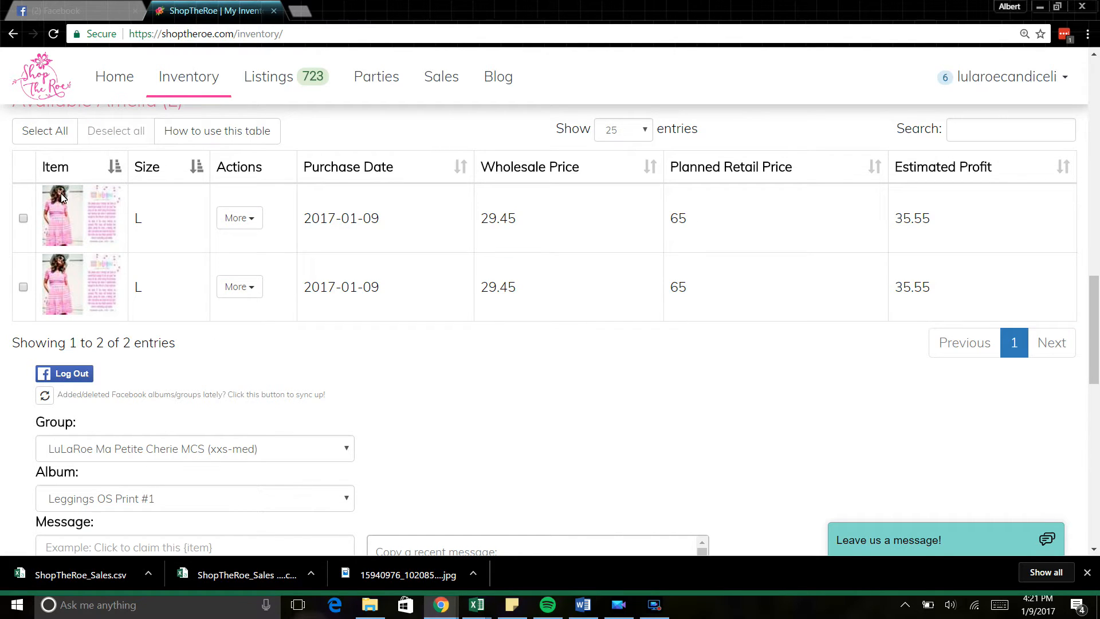
left_click(23, 219)
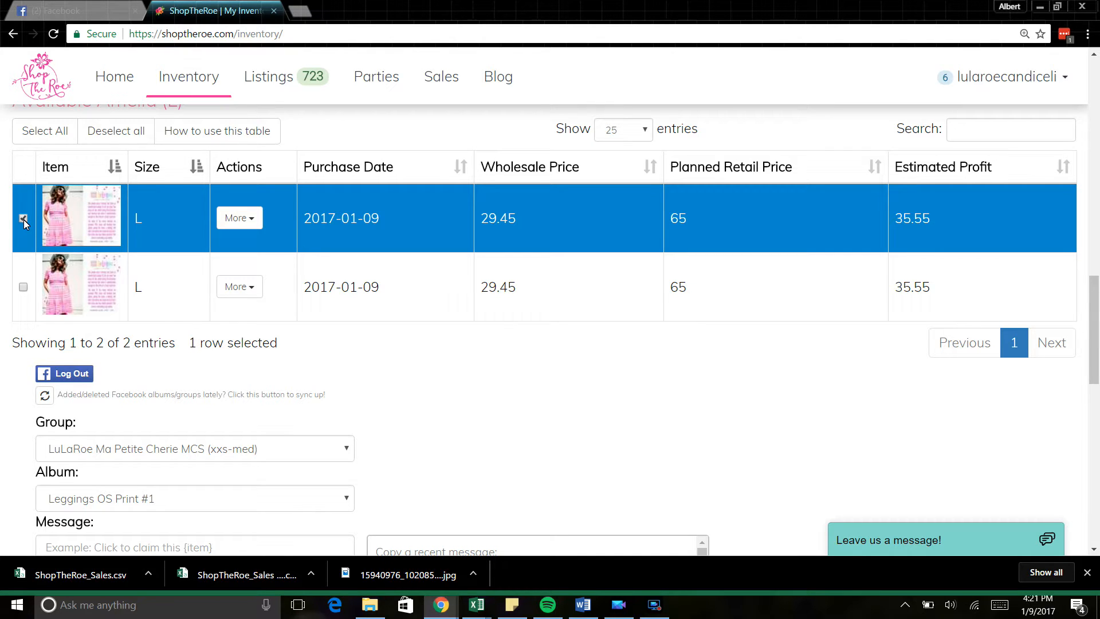
left_click(23, 288)
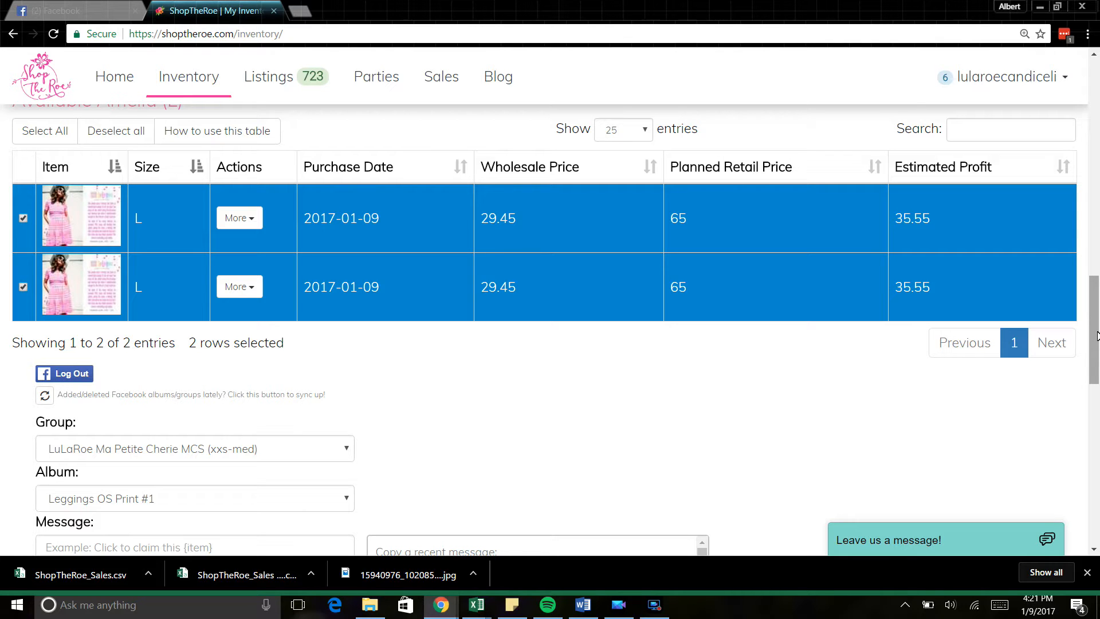
Step: Keep 25 entries per page and search the table for 'amell'
mouse_move(1097, 335)
left_mouse_down()
mouse_move(1091, 274)
mouse_move(1097, 331)
left_mouse_up()
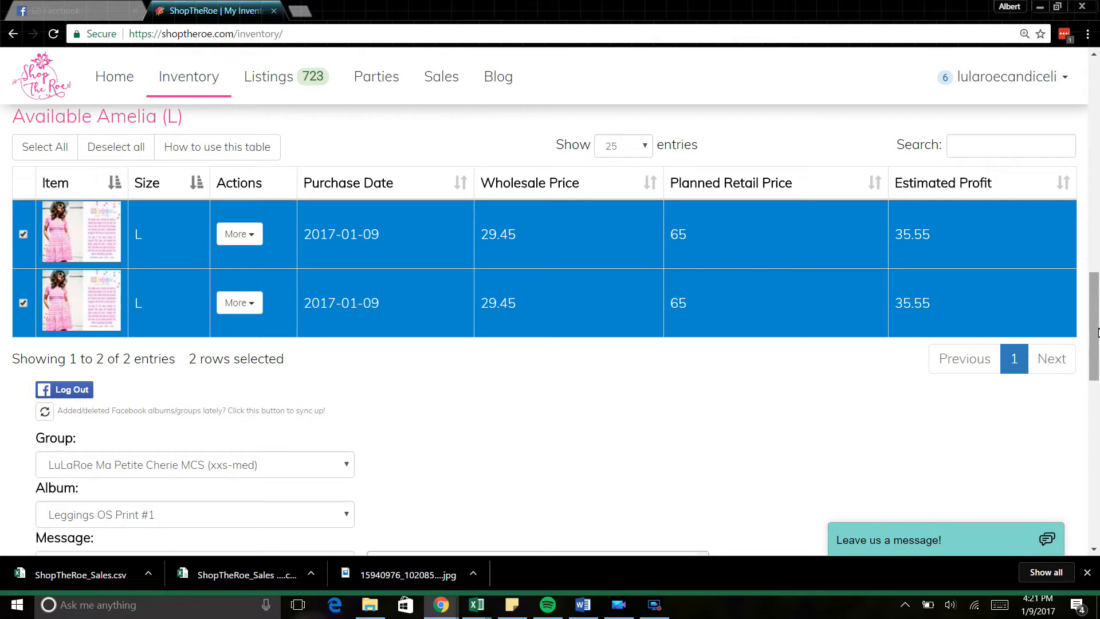
left_click(624, 146)
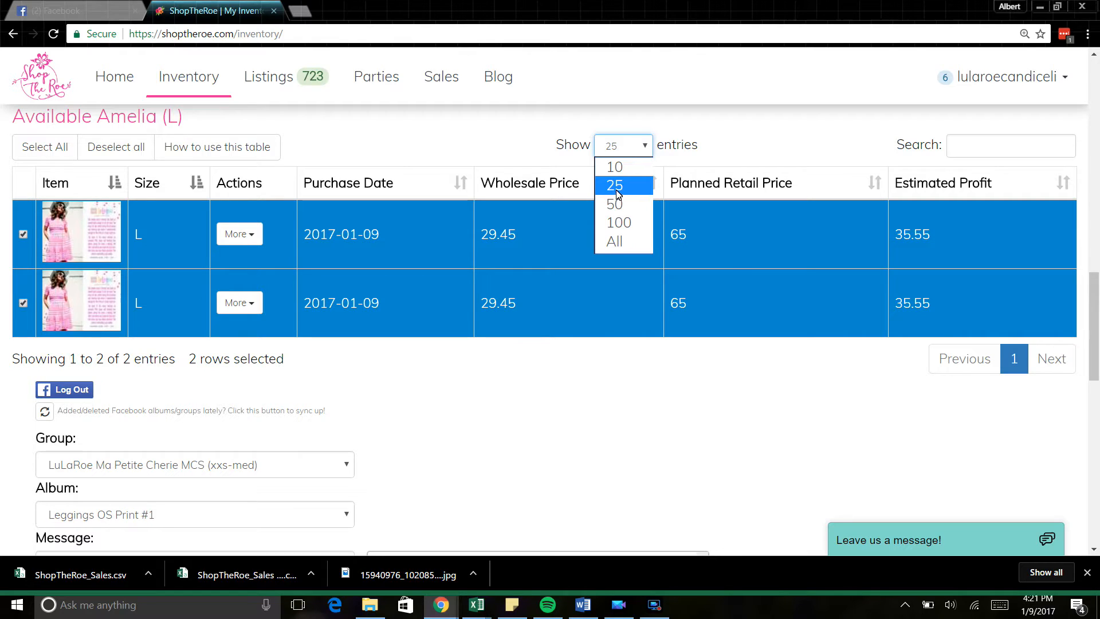
left_click(645, 142)
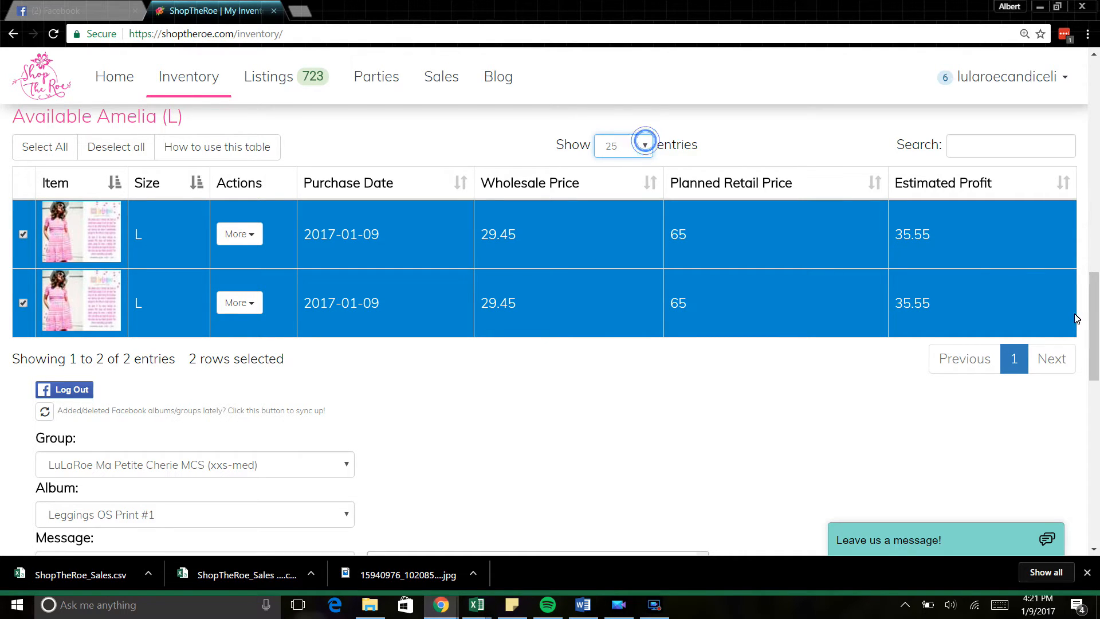
left_click_drag(1094, 321, 1094, 317)
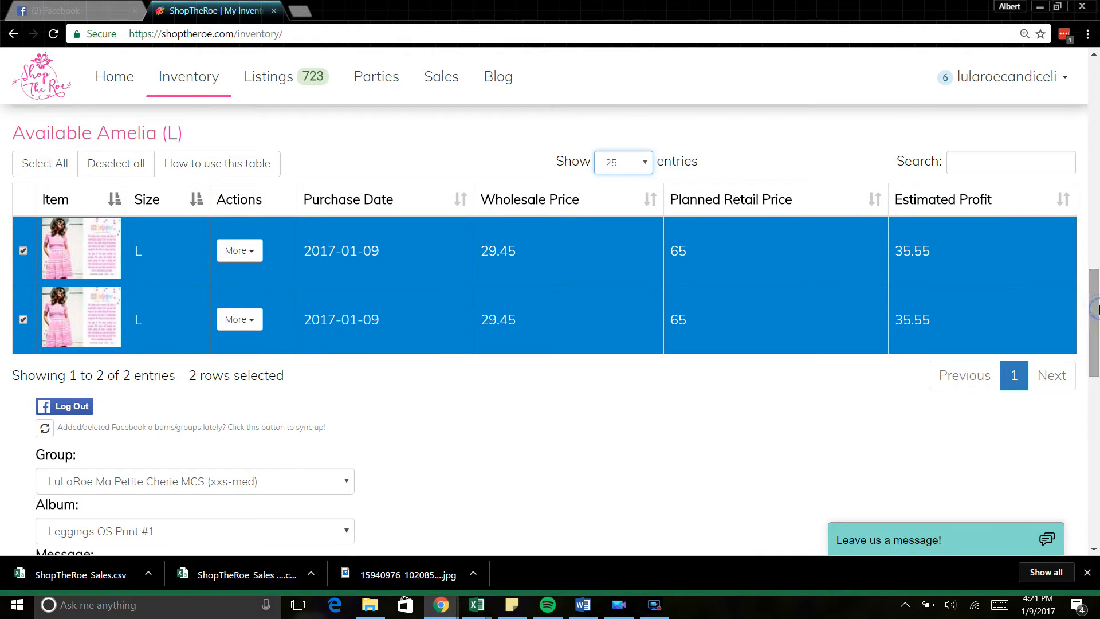
left_click(987, 165)
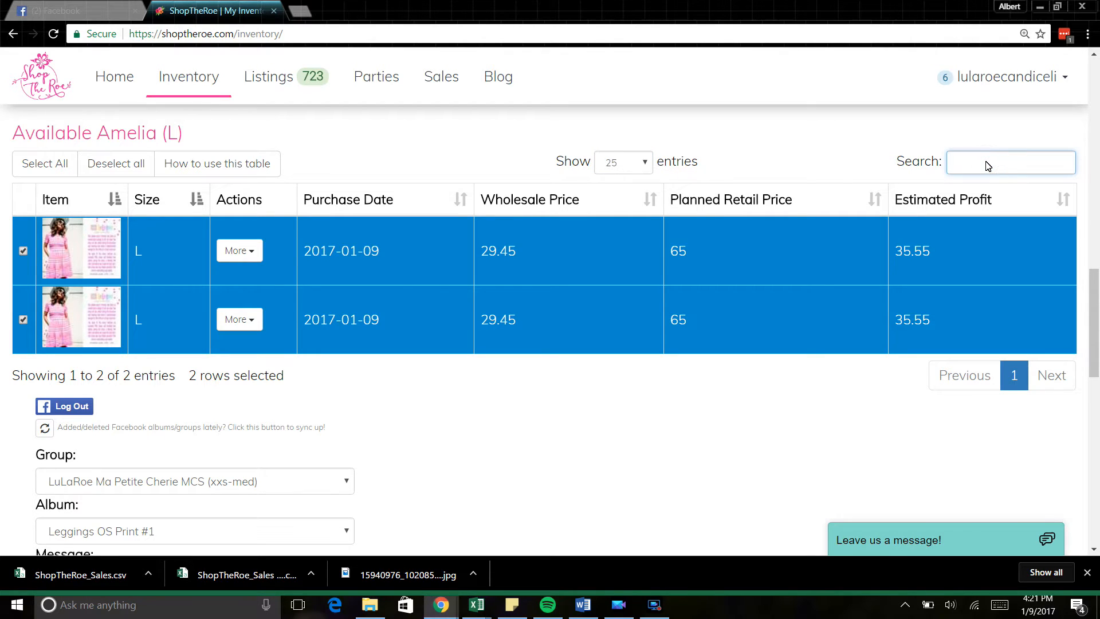
type("amellia")
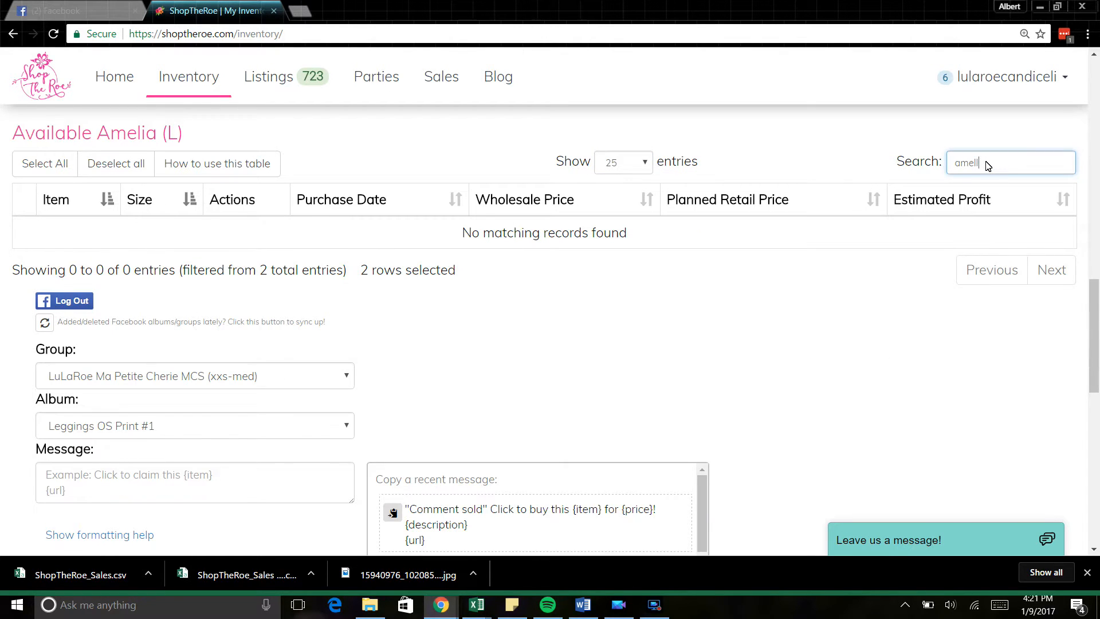
key("BackSpace")
key("BackSpace")
key("BackSpace")
key("BackSpace")
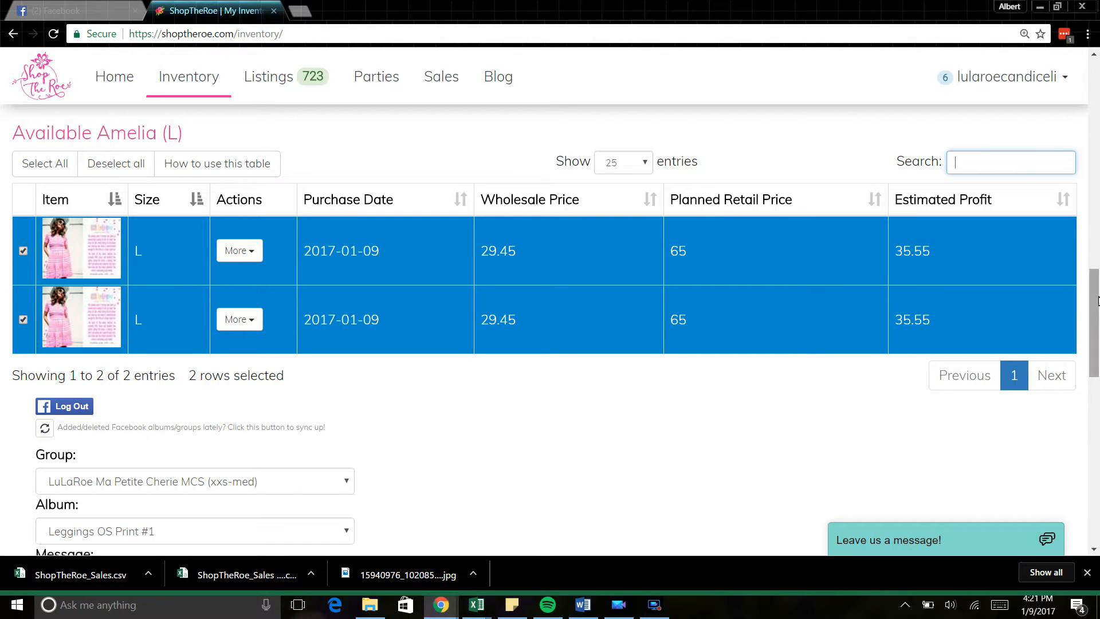
Step: Refresh the Facebook groups and choose Test Lularoe Shop the Roe as the posting group
left_click_drag(1095, 298, 1094, 342)
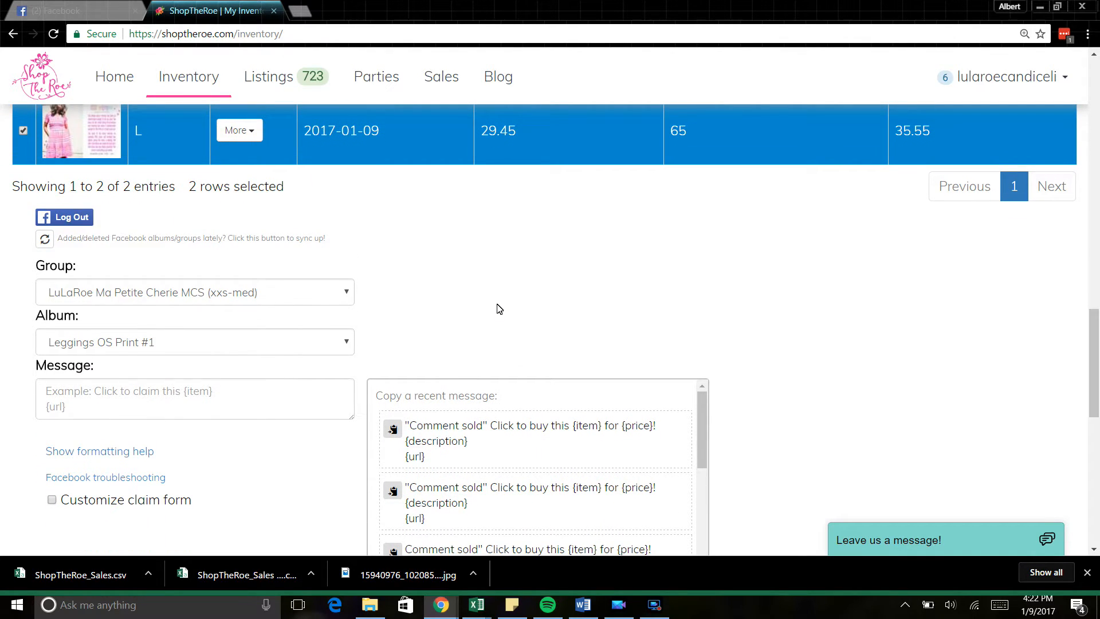
left_click(143, 291)
left_click(143, 293)
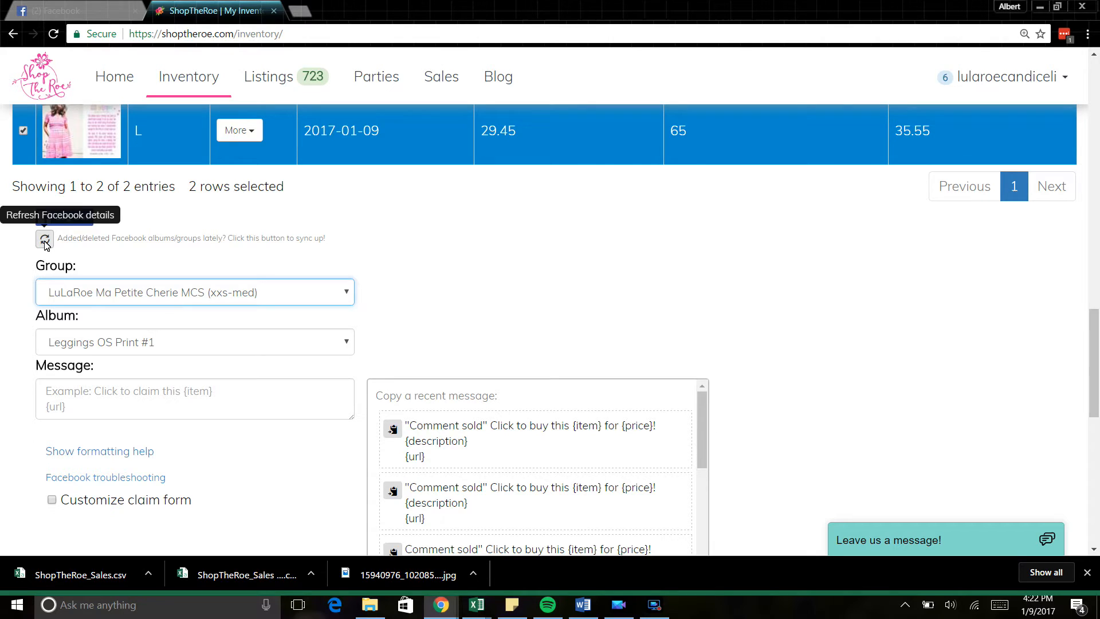
left_click(45, 240)
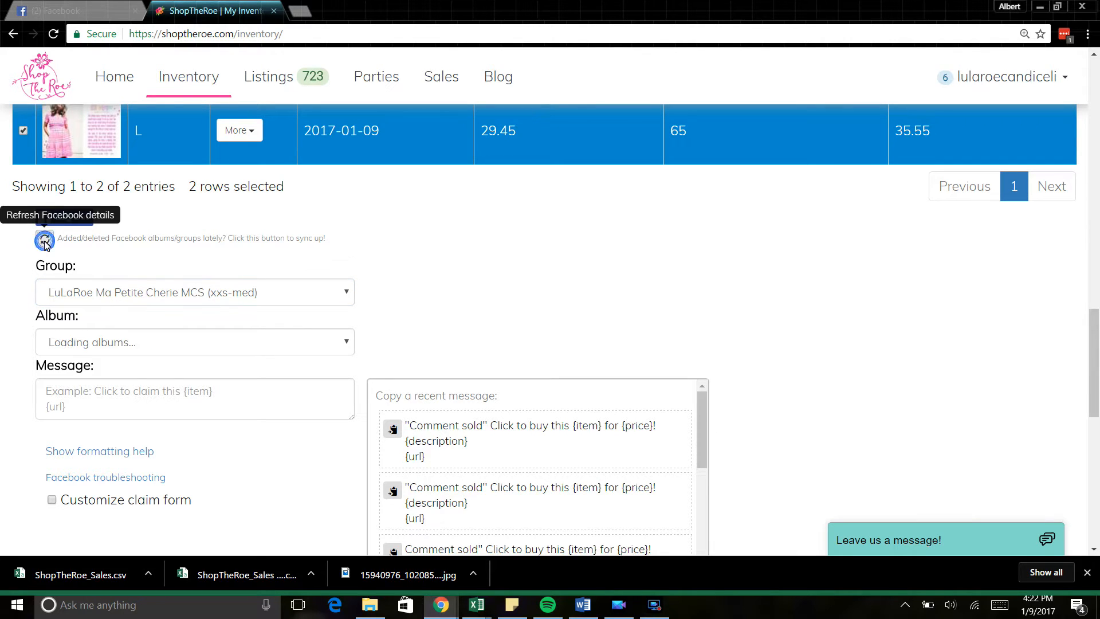
left_click(191, 295)
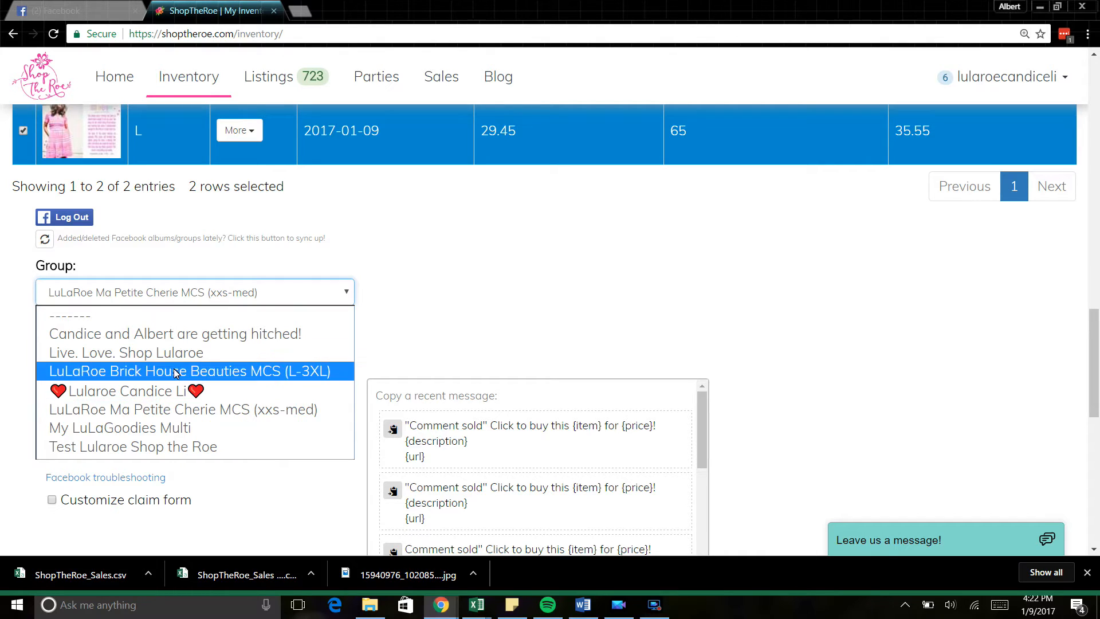
left_click(154, 454)
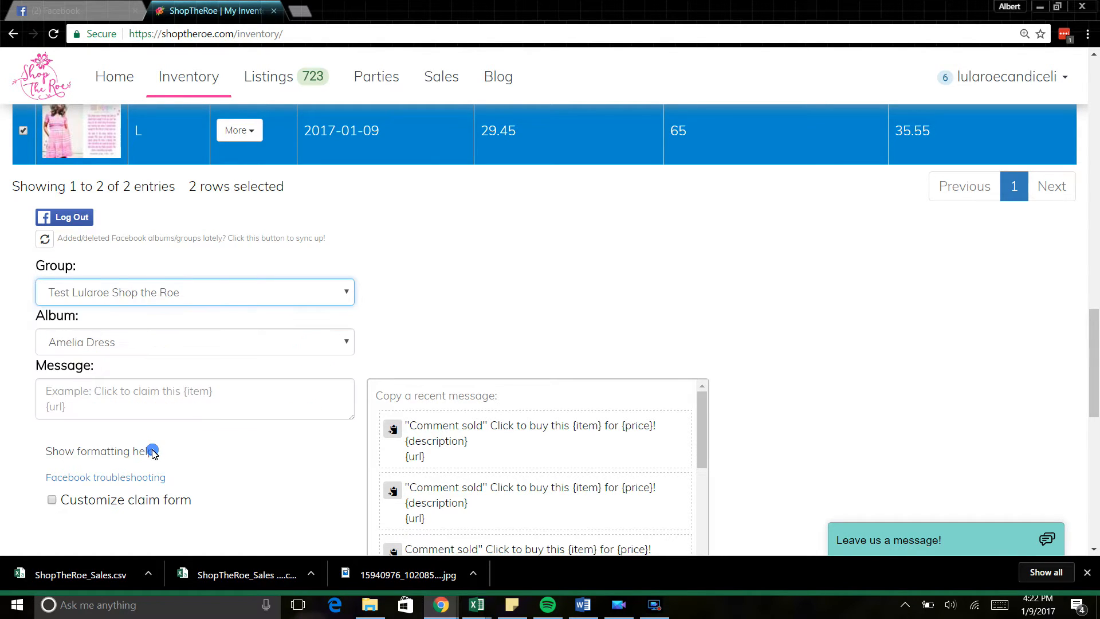
left_click(158, 341)
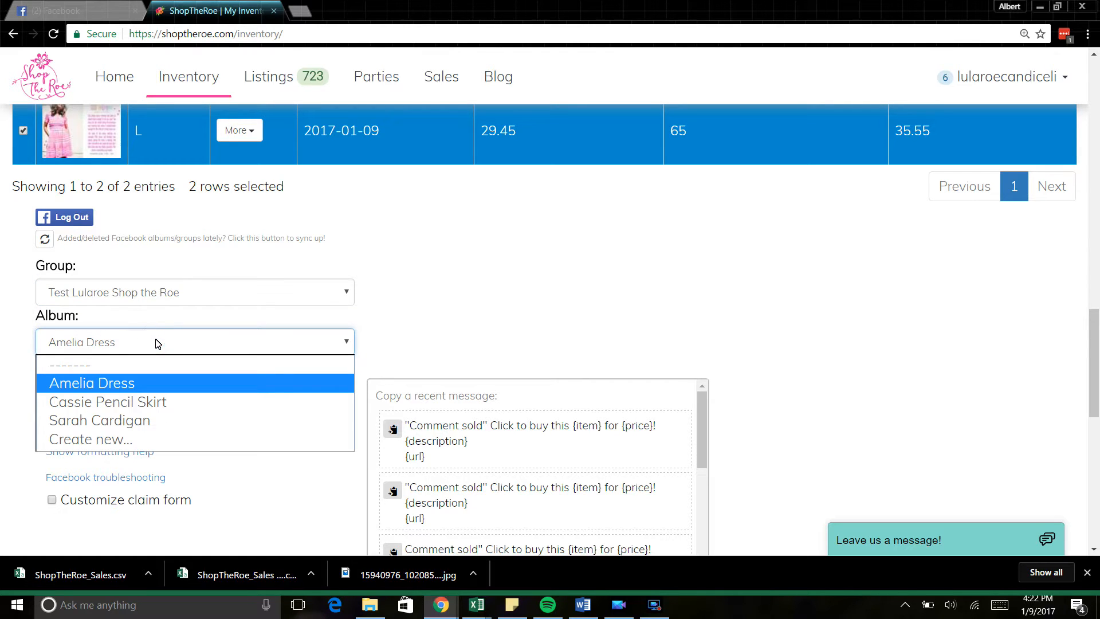
Step: Create a new album 'Amelia Dresses' using the Amelia product description image as its cover
left_click(114, 441)
left_click(113, 374)
type("Amelia Dresses")
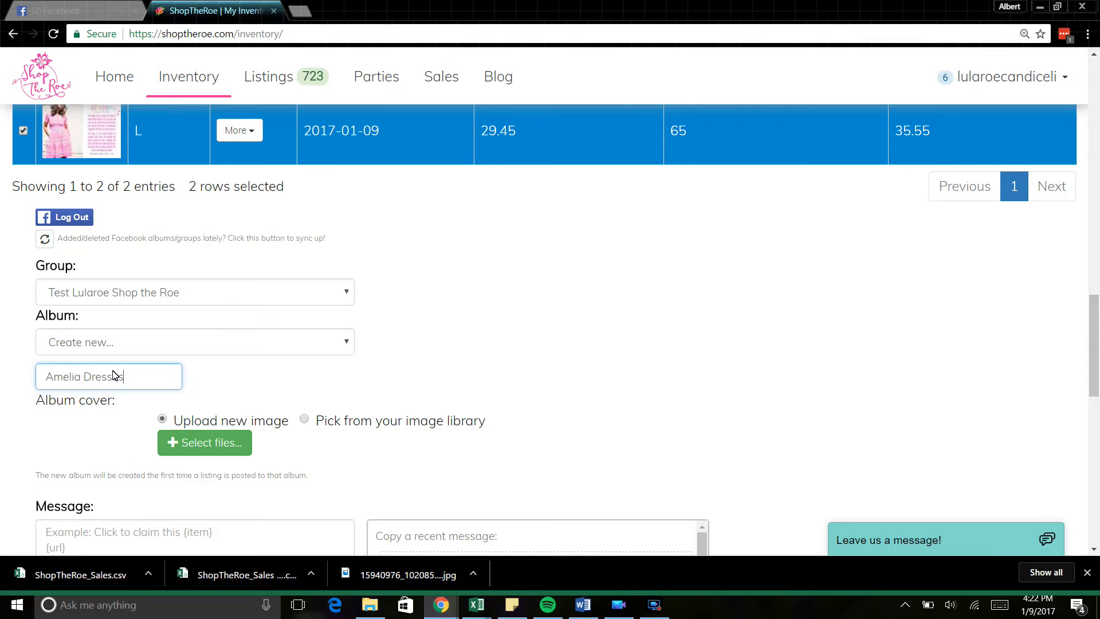
left_click(193, 446)
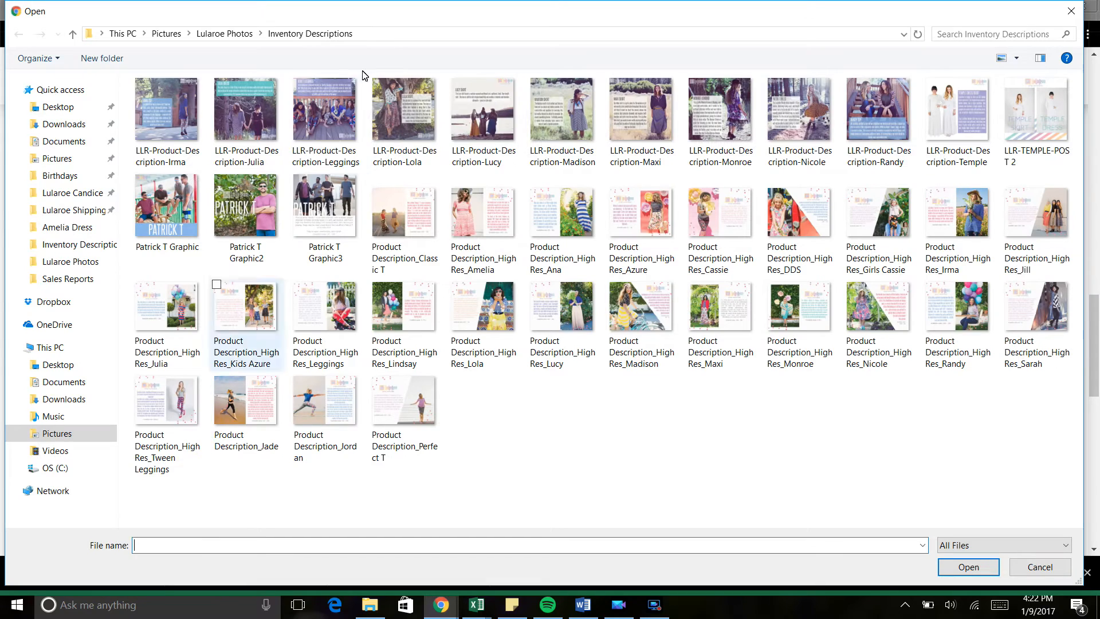
left_click(492, 230)
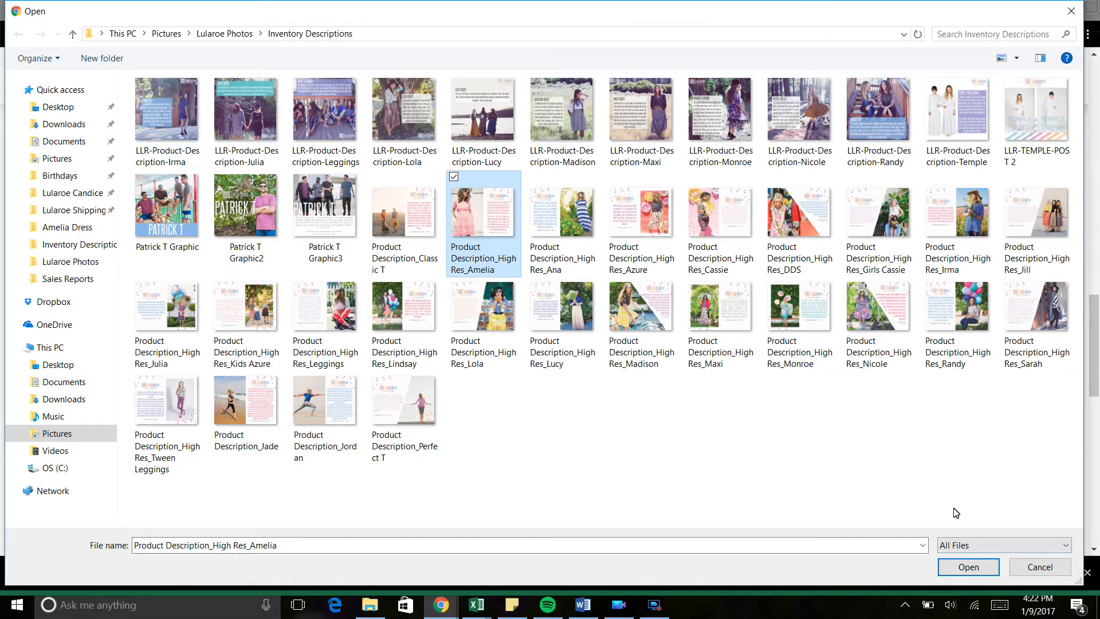
left_click(968, 567)
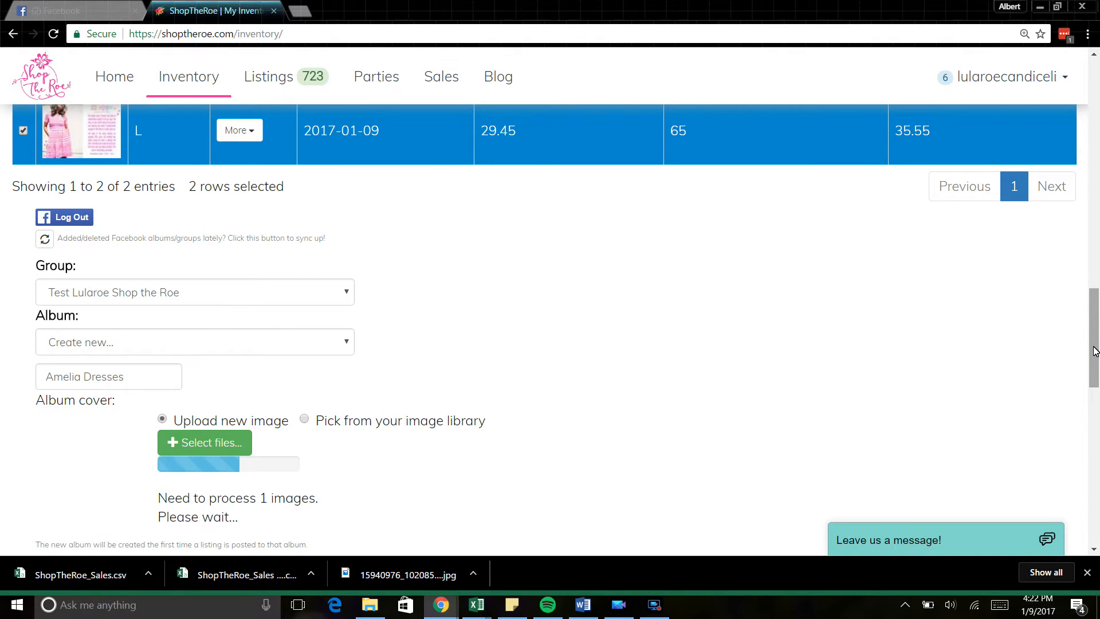
Step: Scroll down to the Message box and browse the recent messages while the cover uploads
left_click_drag(1094, 350, 1094, 386)
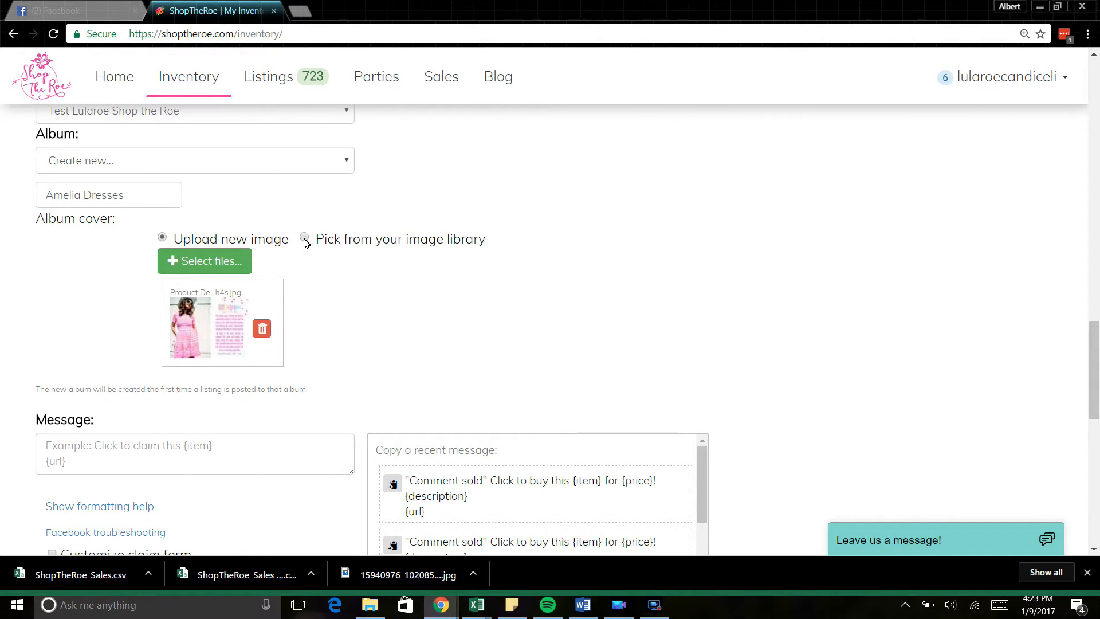
mouse_move(1095, 365)
left_mouse_down()
mouse_move(1094, 343)
mouse_move(1095, 355)
left_mouse_up()
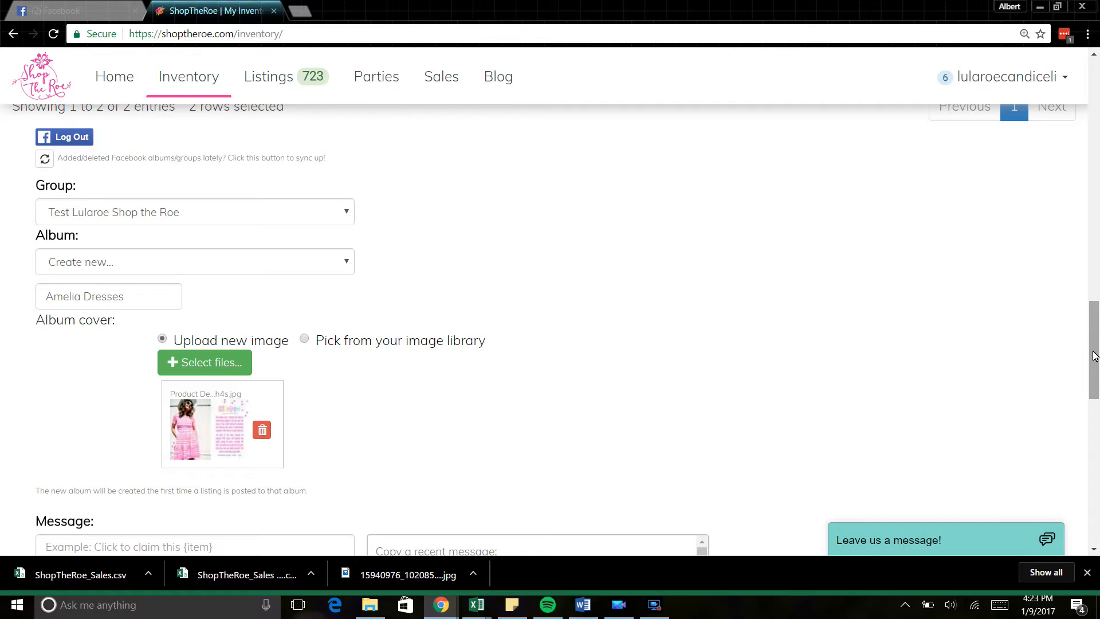
left_click_drag(1095, 355, 1098, 385)
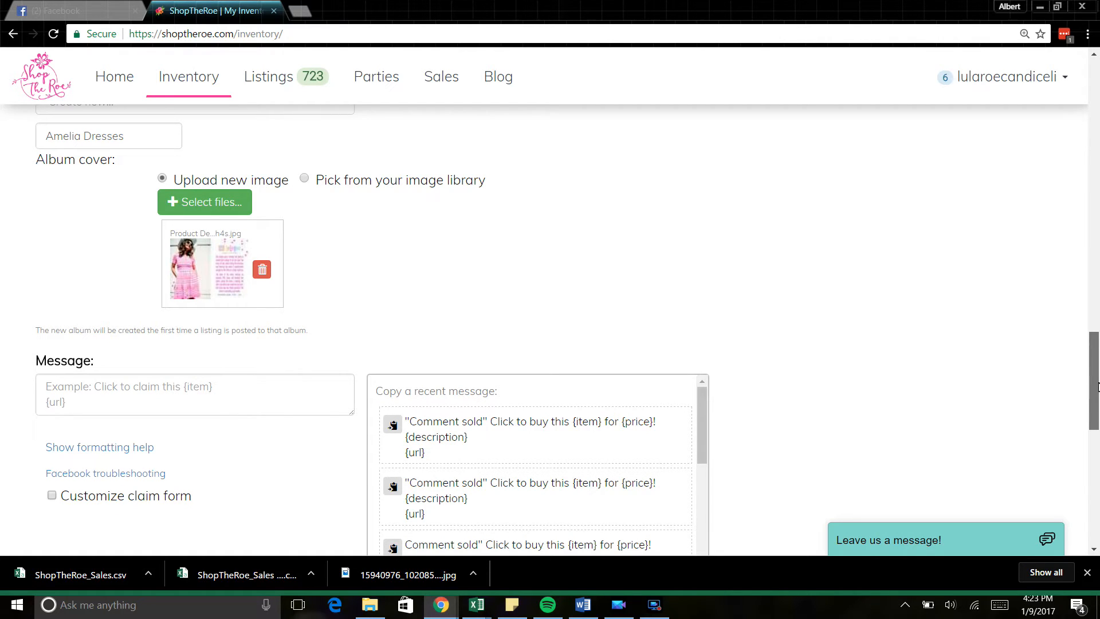
left_click_drag(1099, 386, 1098, 421)
mouse_move(702, 227)
left_mouse_down()
mouse_move(707, 386)
mouse_move(690, 211)
left_mouse_up()
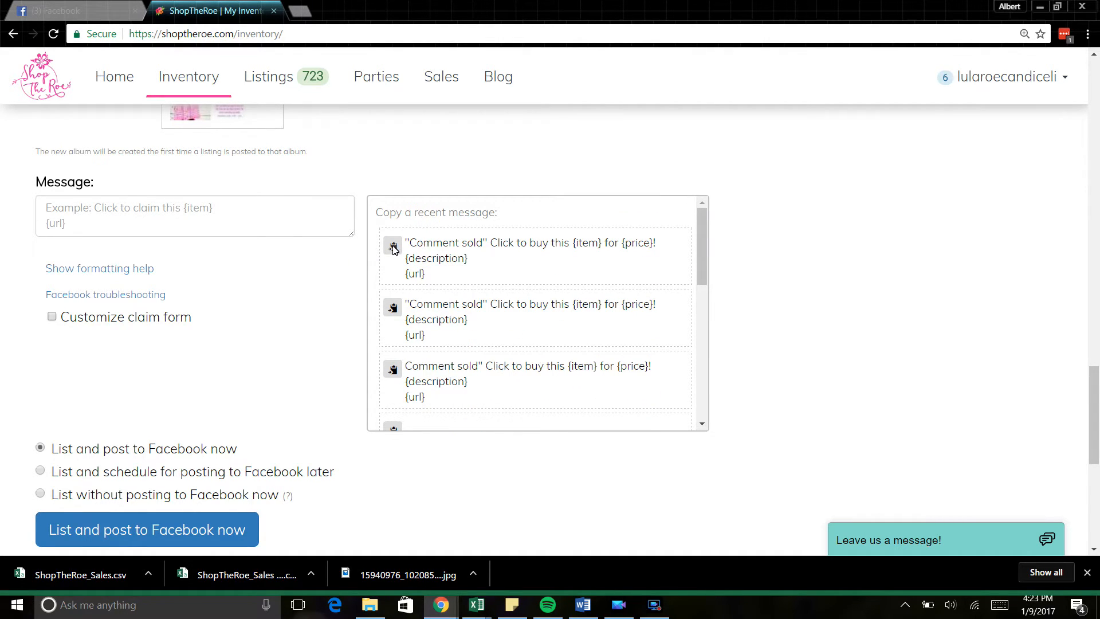
Step: Paste the first recent 'Comment sold' claim message into the Message box and review it
left_click(393, 247)
left_click(193, 217)
key("ctrl+v")
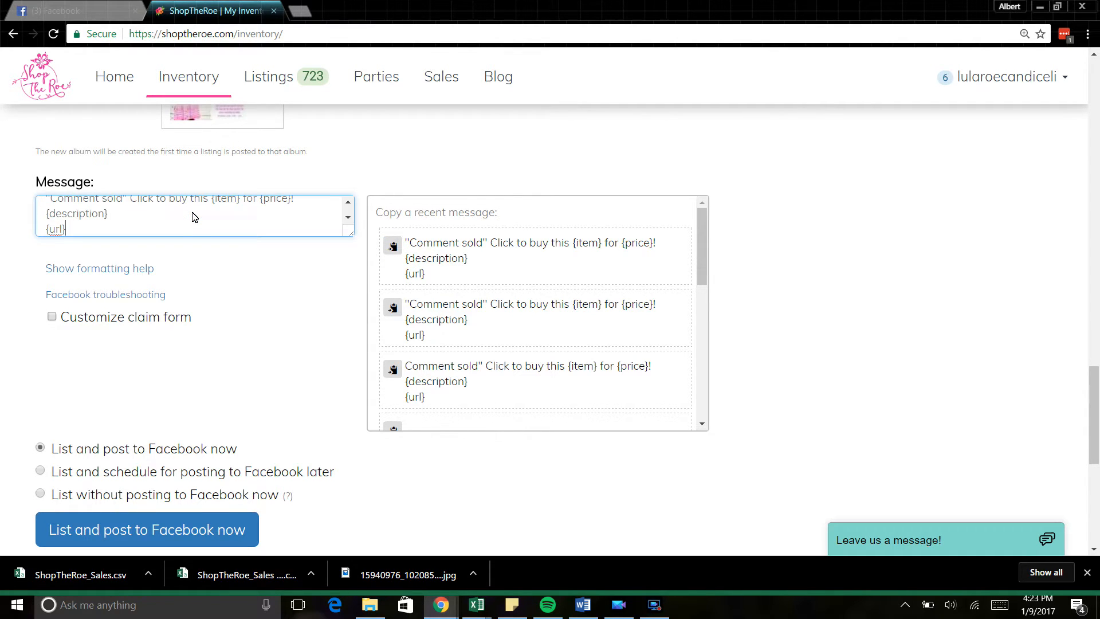
left_click(348, 202)
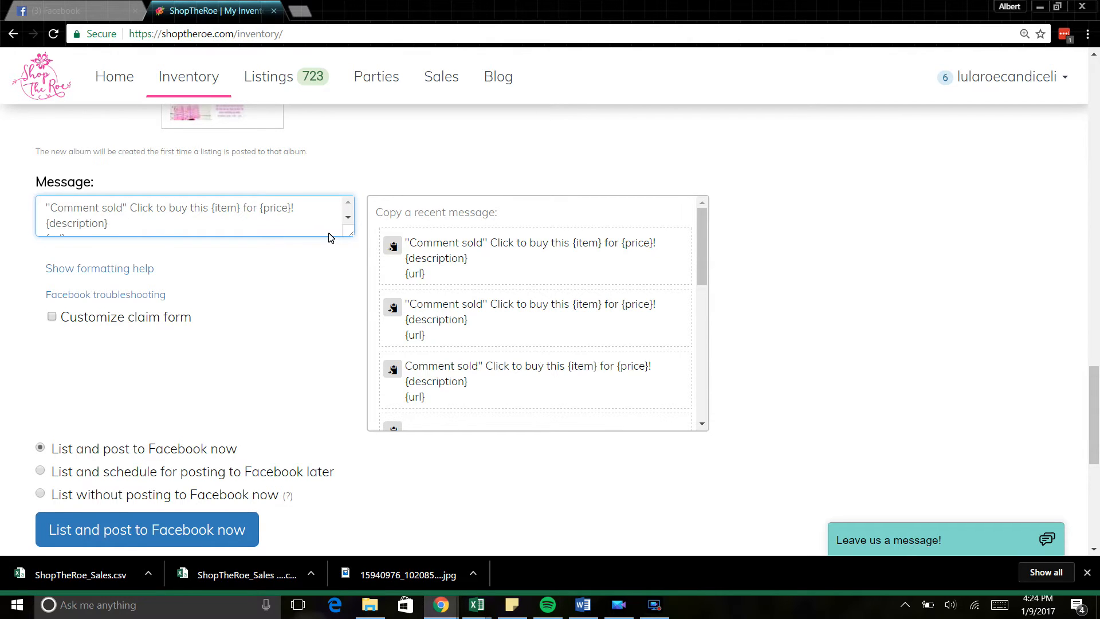
left_click(347, 217)
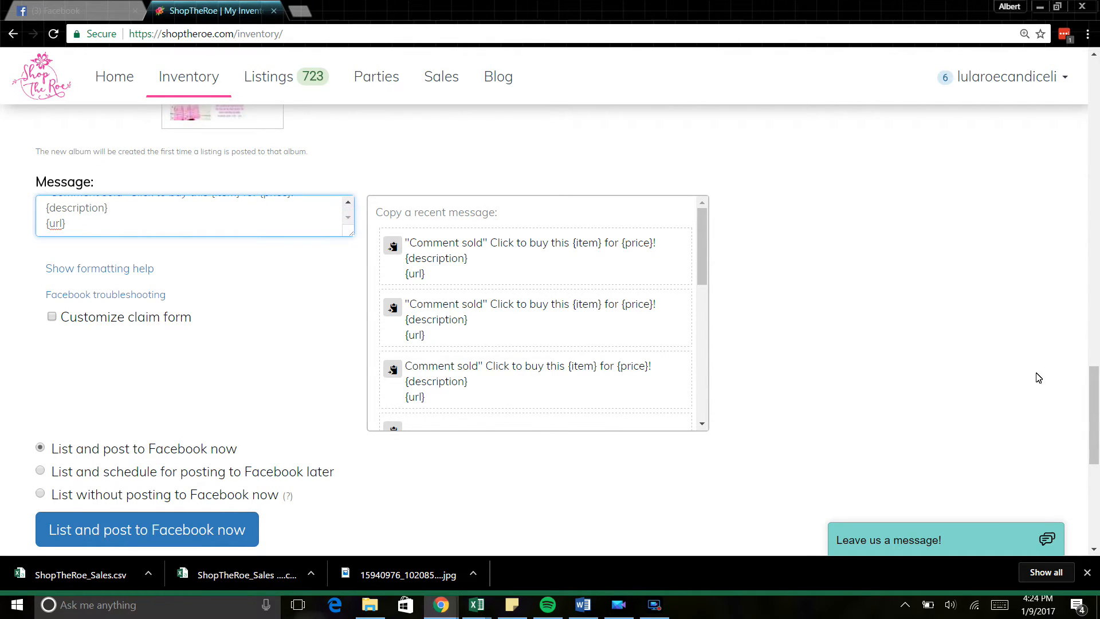
left_click_drag(1093, 402, 1093, 413)
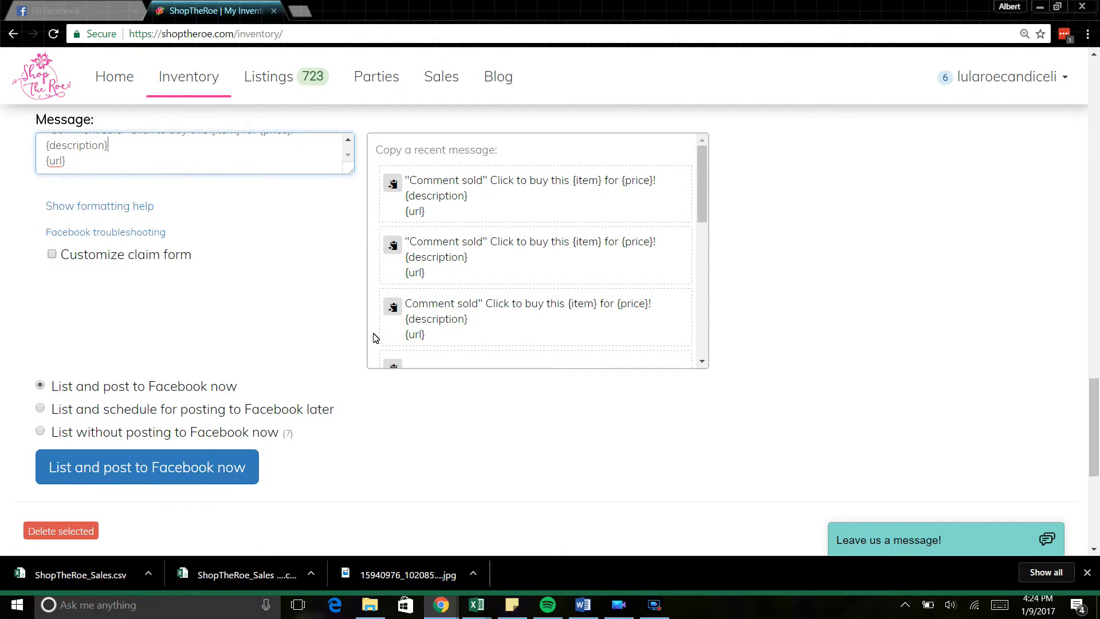
Step: Enable Customize claim form, view its three claim questions, then go back to My Inventory
left_click(52, 257)
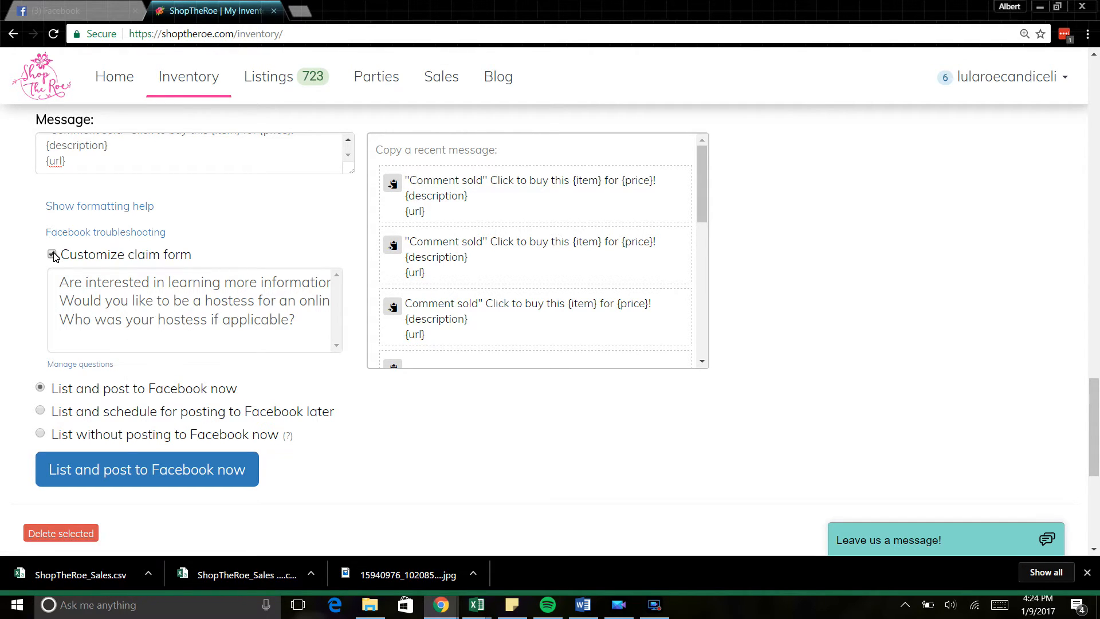
left_click(91, 364)
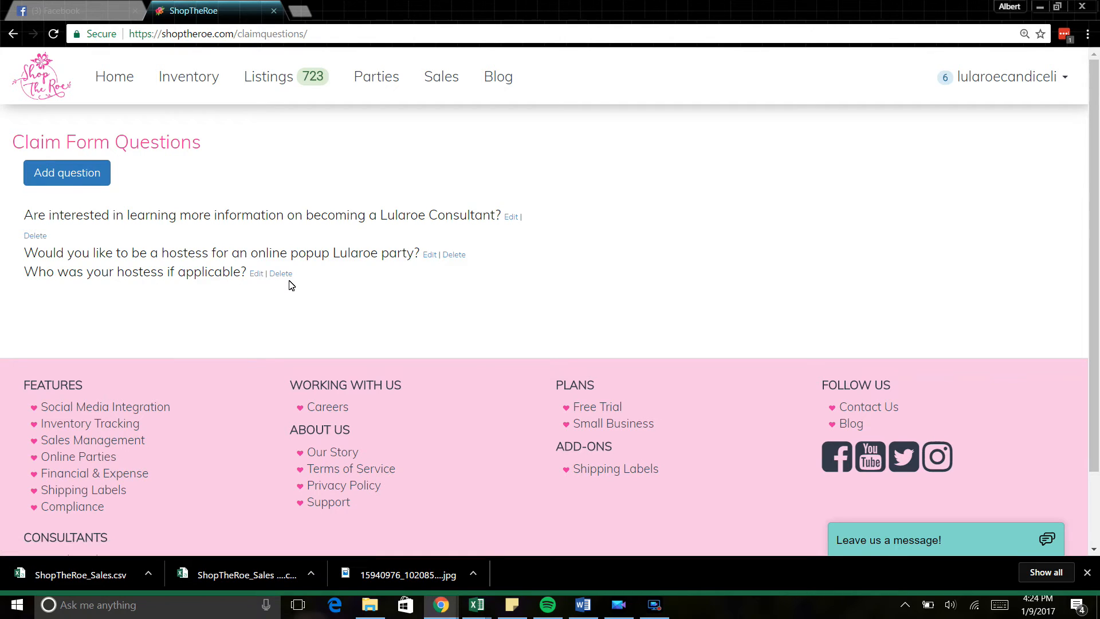
left_click(13, 35)
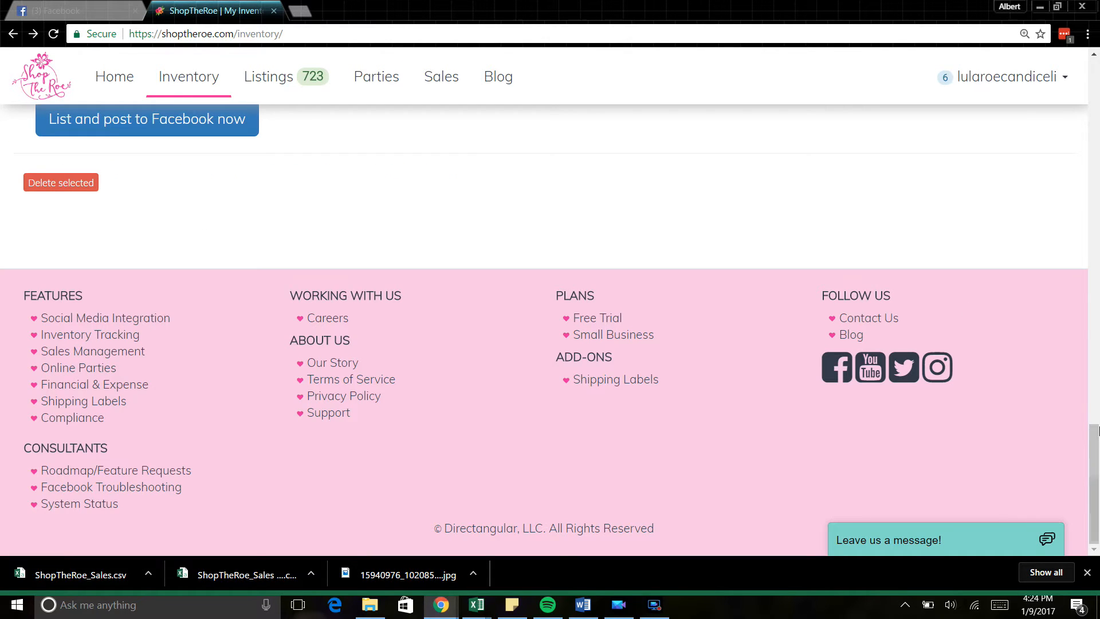
Step: Show the available Amelia size L items and select both of them
left_click(1093, 284)
left_click_drag(1093, 285, 1095, 103)
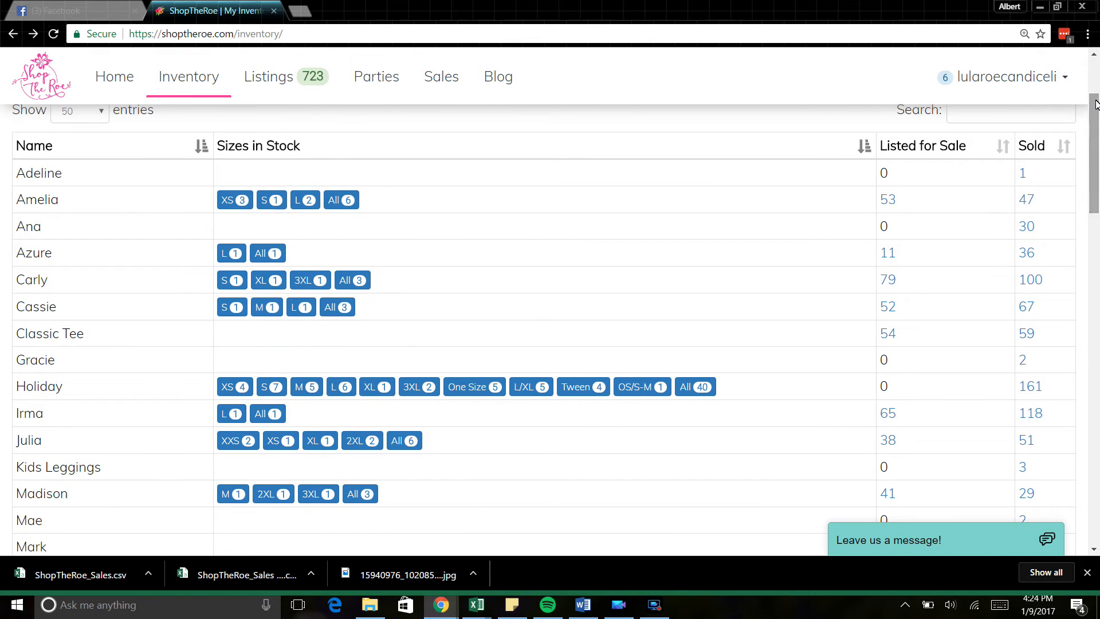
left_click(307, 200)
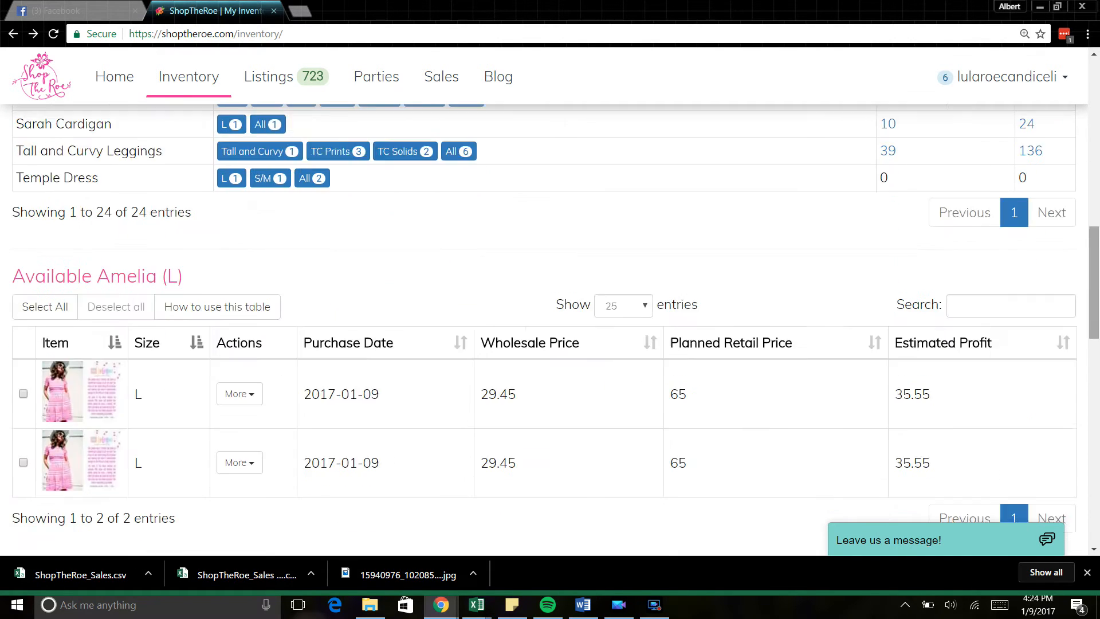
left_click_drag(1095, 278, 1095, 291)
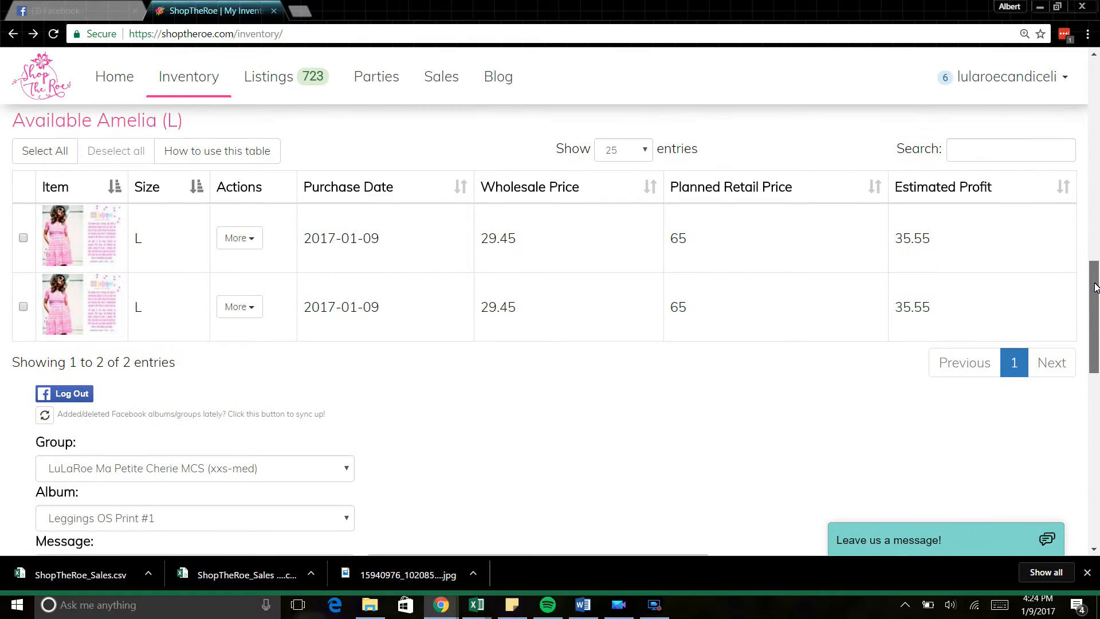
left_click(46, 151)
Step: Pick the Test Lularoe Shop the Roe group and create a new Amelia Dresses album
left_click_drag(1097, 324, 1097, 384)
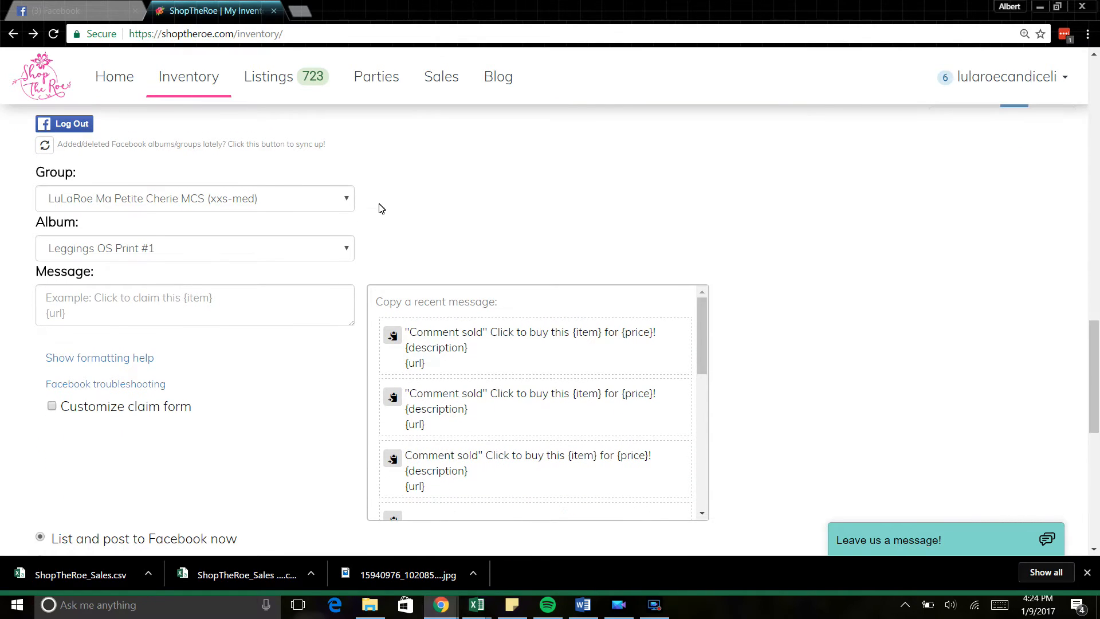
left_click(263, 196)
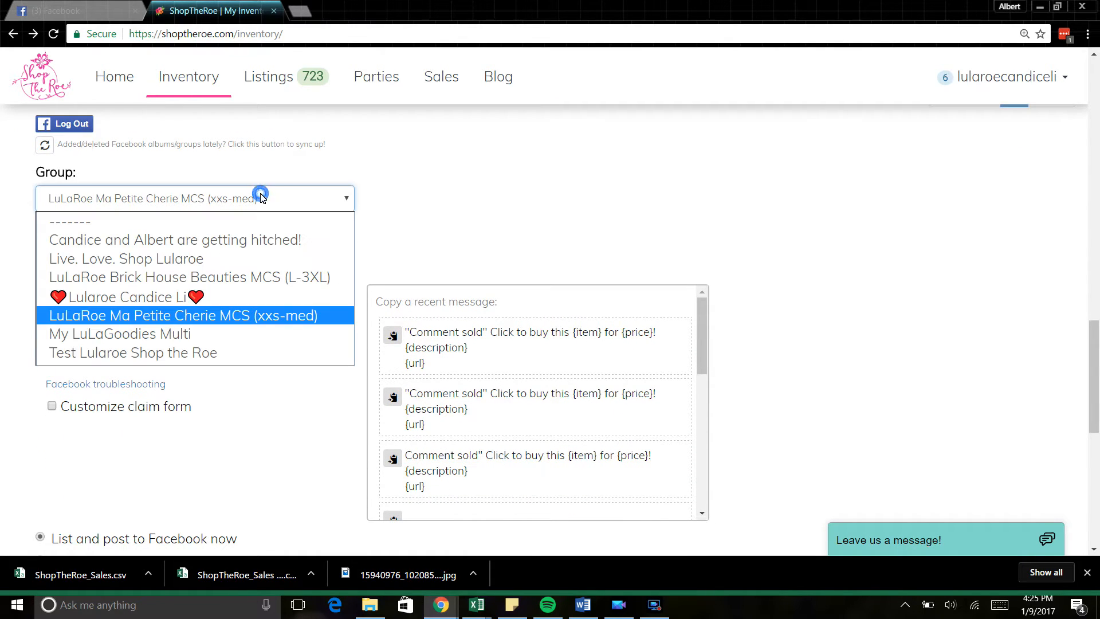
left_click(194, 352)
left_click(167, 261)
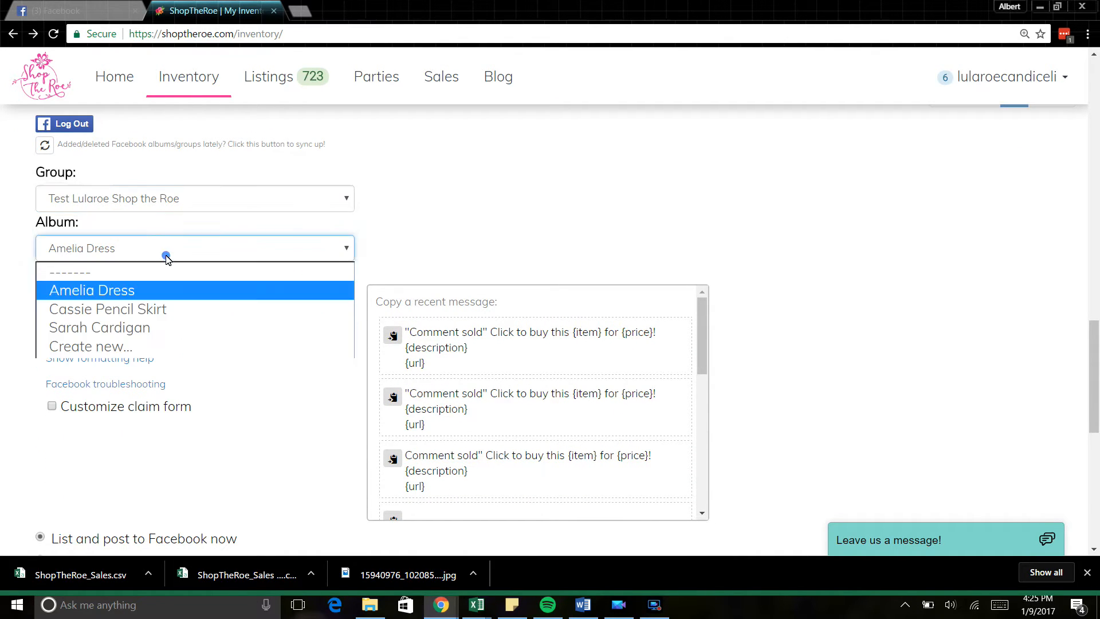
left_click(141, 345)
left_click(161, 290)
type("Amelia Dress")
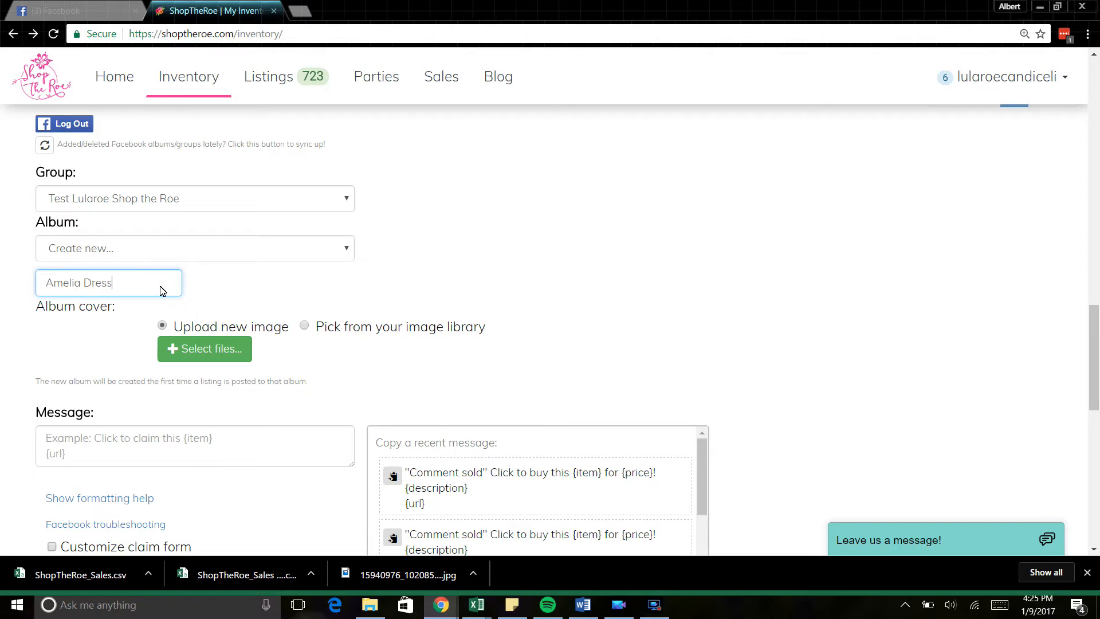
Step: Upload the Amelia product description image as the album cover
left_click(205, 346)
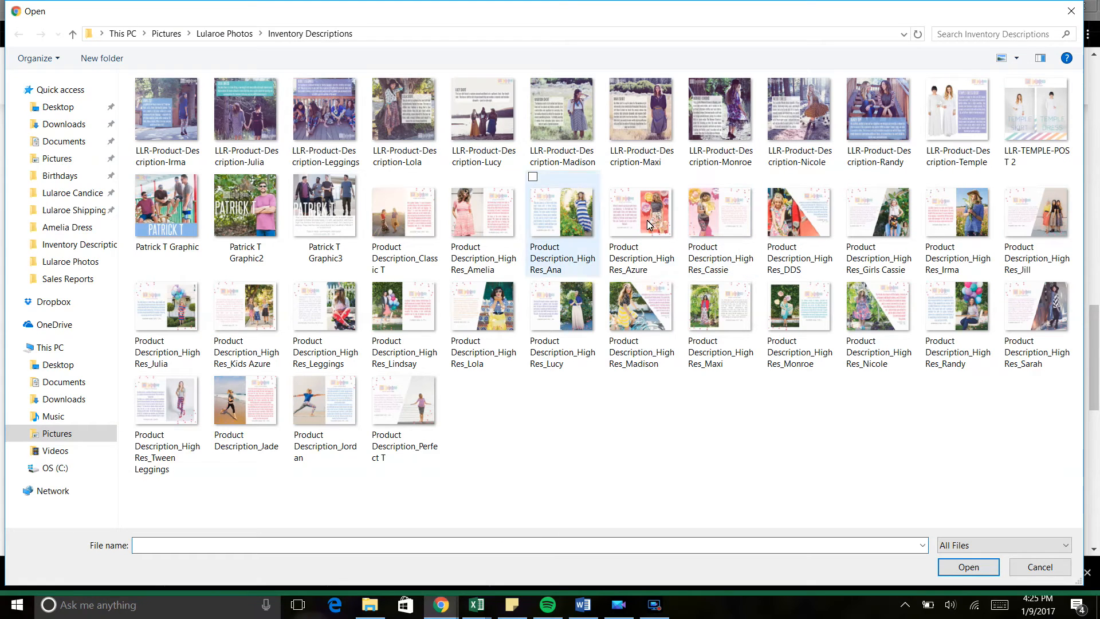
left_click(479, 229)
left_click(982, 578)
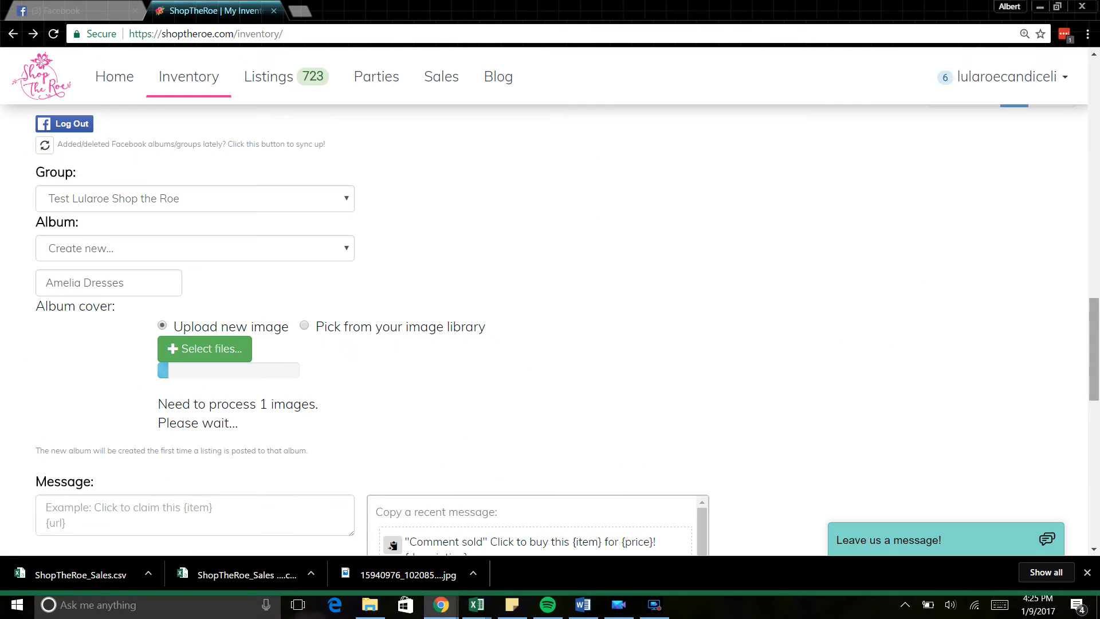
Step: Paste the recent 'Comment sold' message and turn on the customized claim form
left_click_drag(1093, 335, 1097, 400)
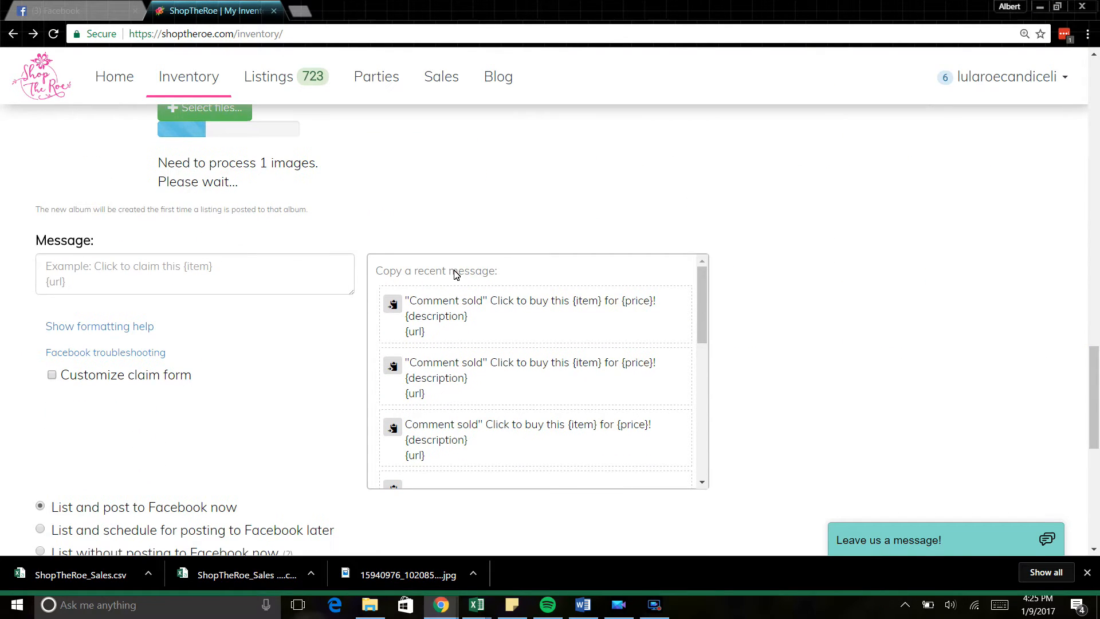
left_click(391, 307)
left_click(268, 272)
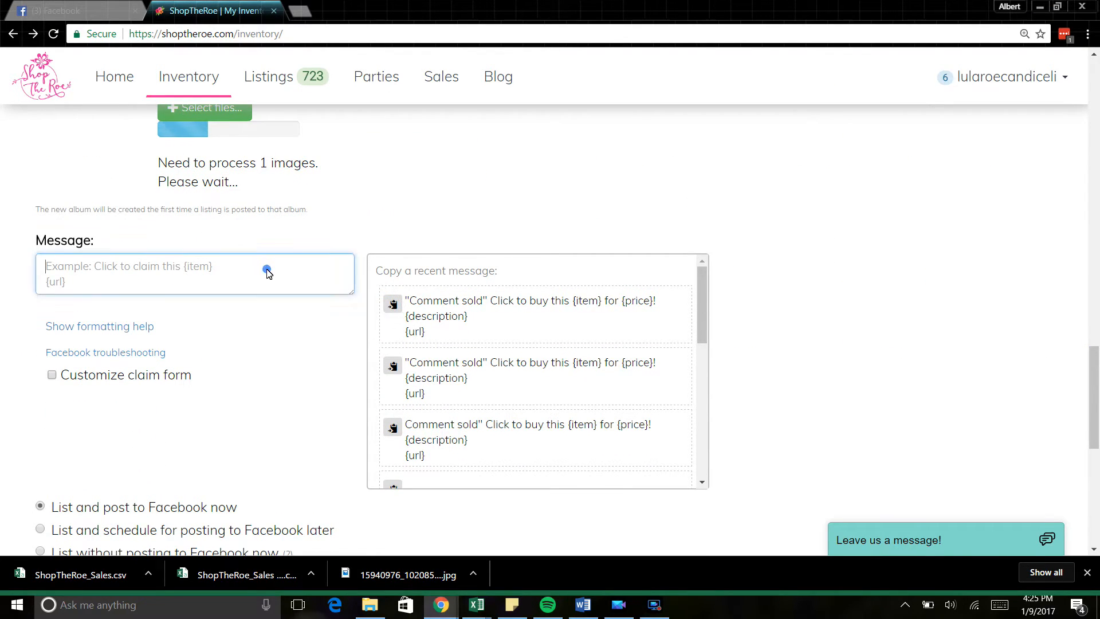
key("ctrl+v")
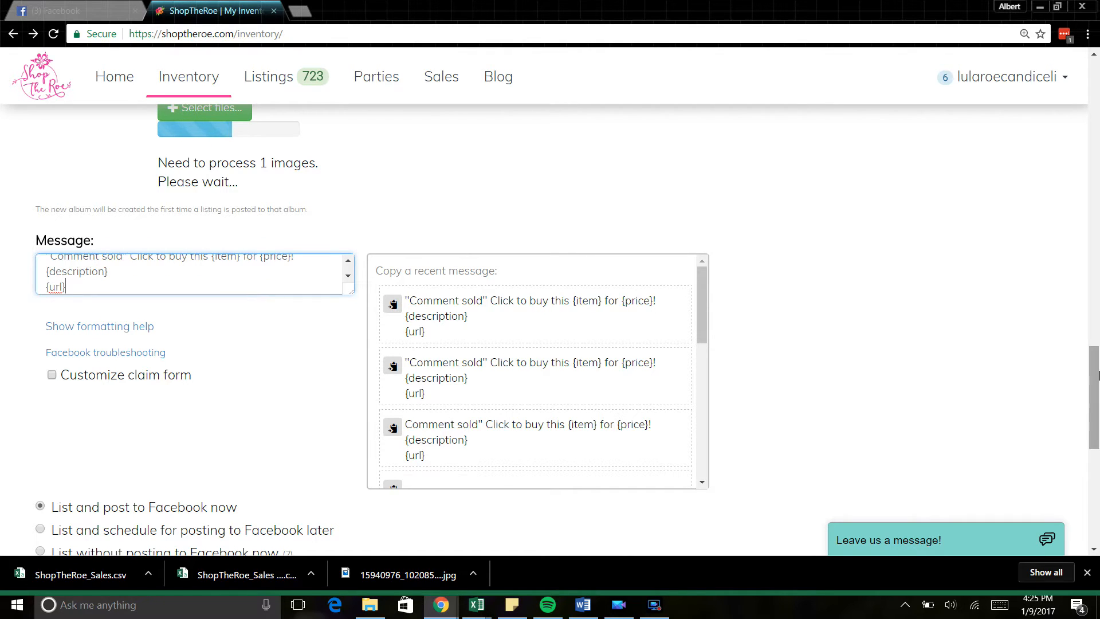
left_click(51, 375)
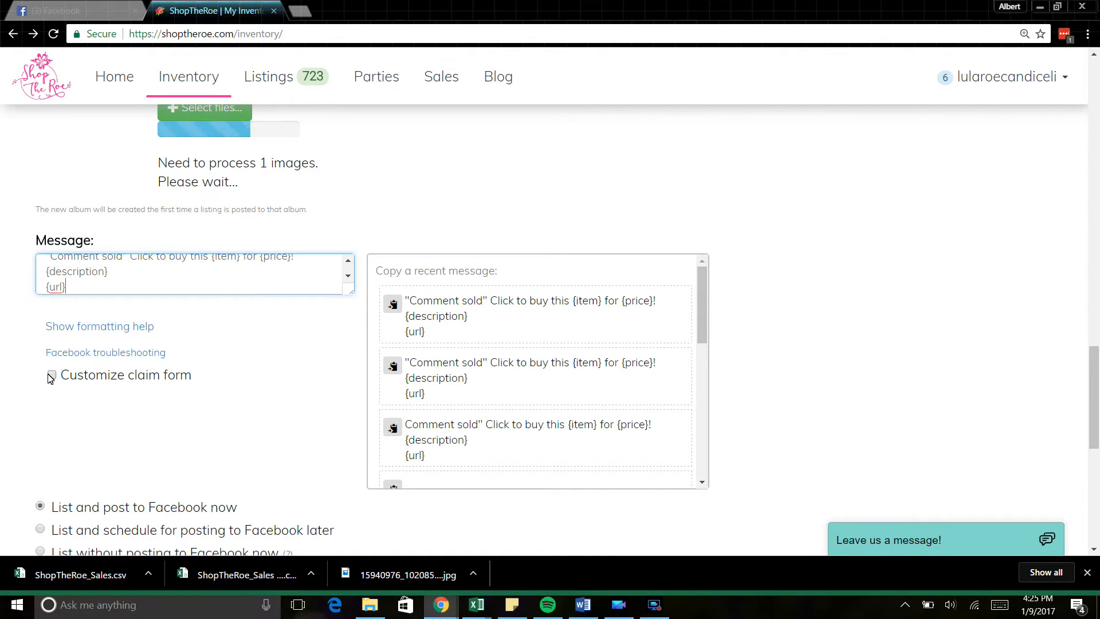
left_click_drag(1094, 380, 1094, 360)
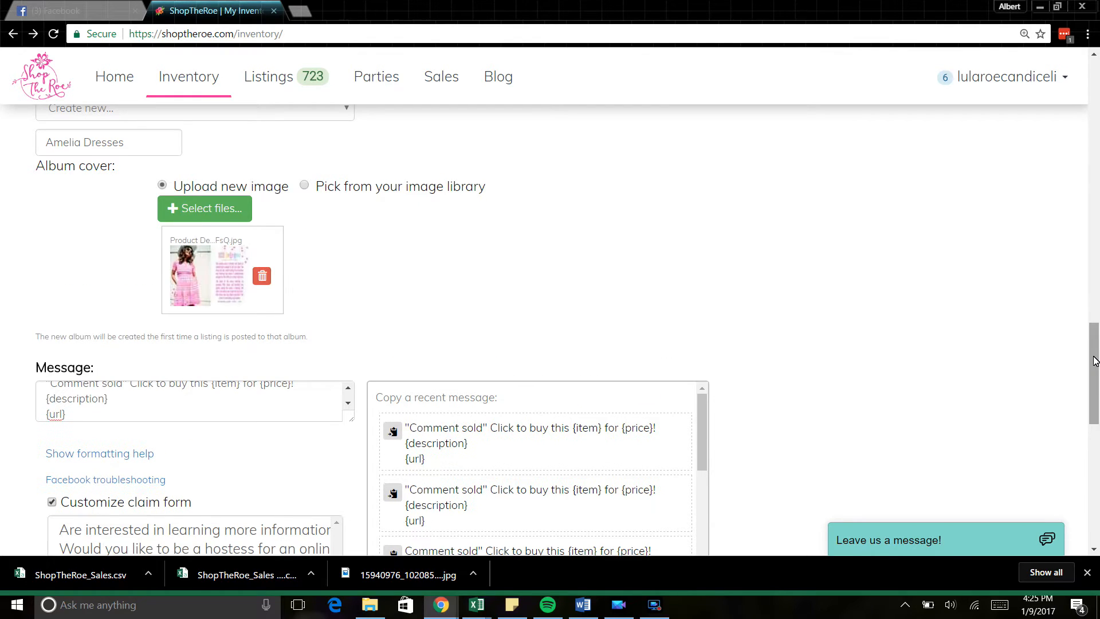
scroll(1096, 360, "down", 3)
scroll(1098, 427, "down", 4)
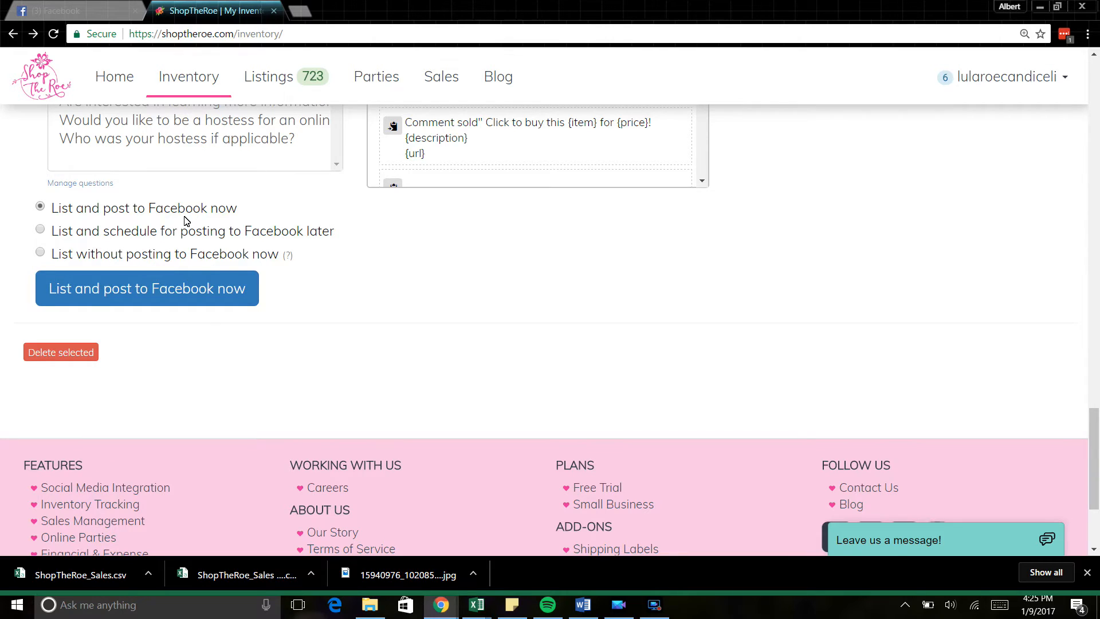
Step: Schedule the Facebook post for later, keeping the US/Mountain time zone
left_click(41, 230)
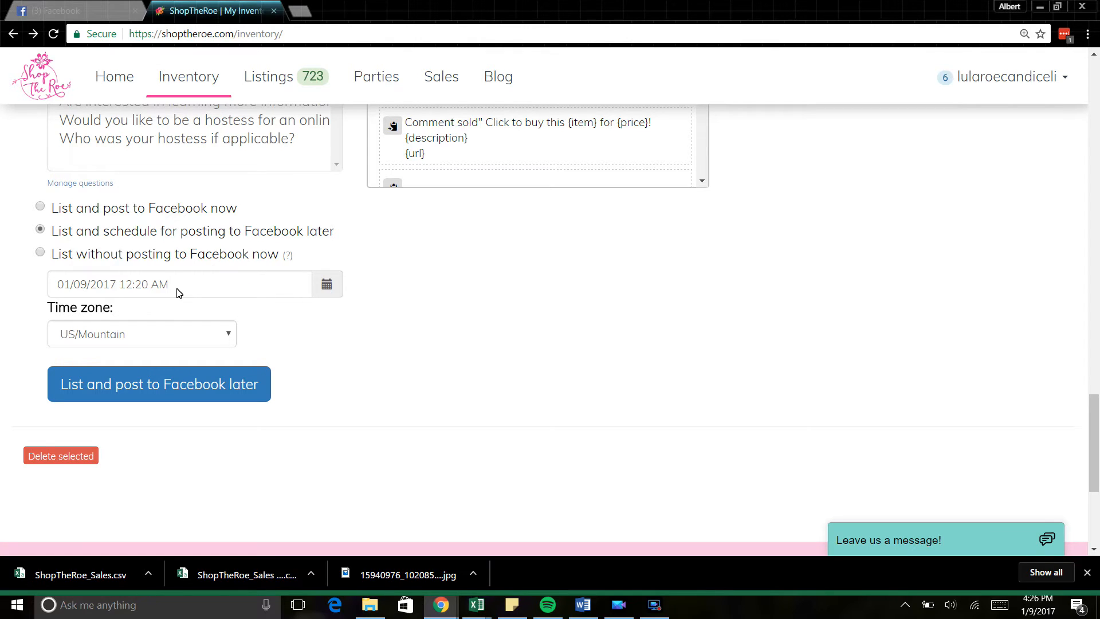
left_click(130, 337)
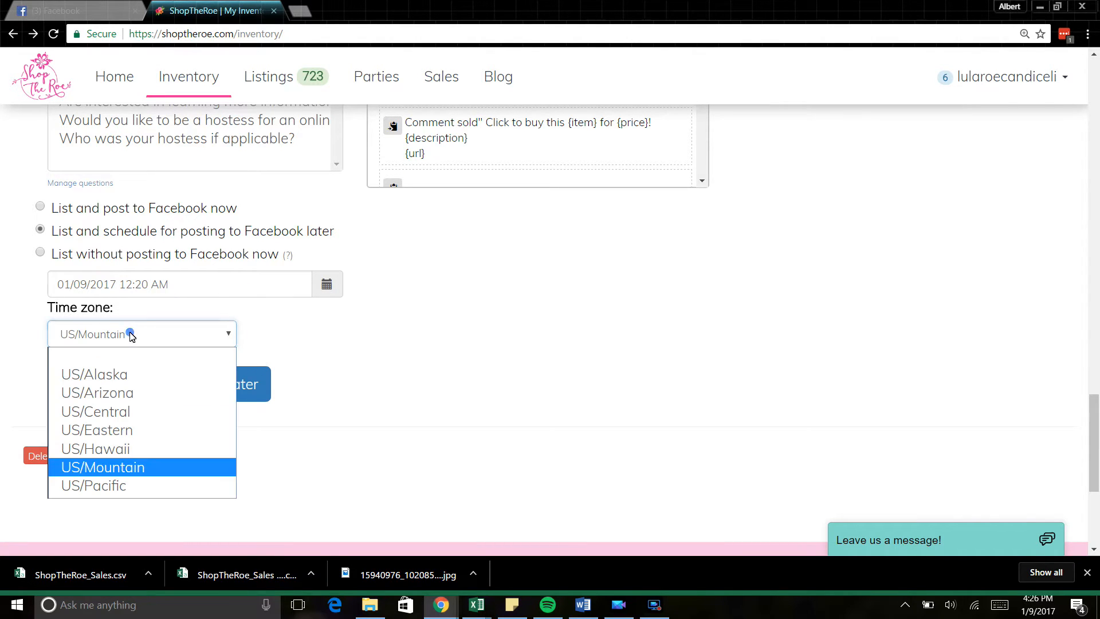
left_click(132, 470)
Step: Set the posting date and time to 01/09/2017 4:28 PM
left_click(333, 287)
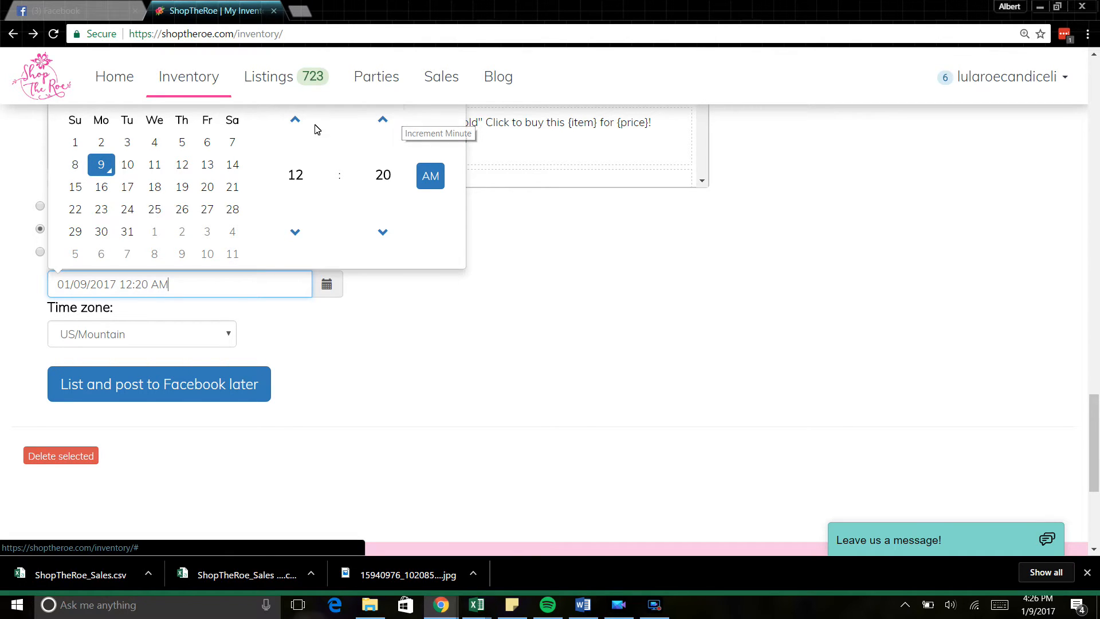
left_click(296, 123)
left_click(296, 125)
left_click(297, 127)
left_click(297, 126)
left_click(298, 126)
left_click(297, 229)
left_click(391, 119)
left_click(392, 119)
left_click(392, 119)
left_click(392, 119)
left_click(392, 119)
left_click(393, 118)
left_click(393, 119)
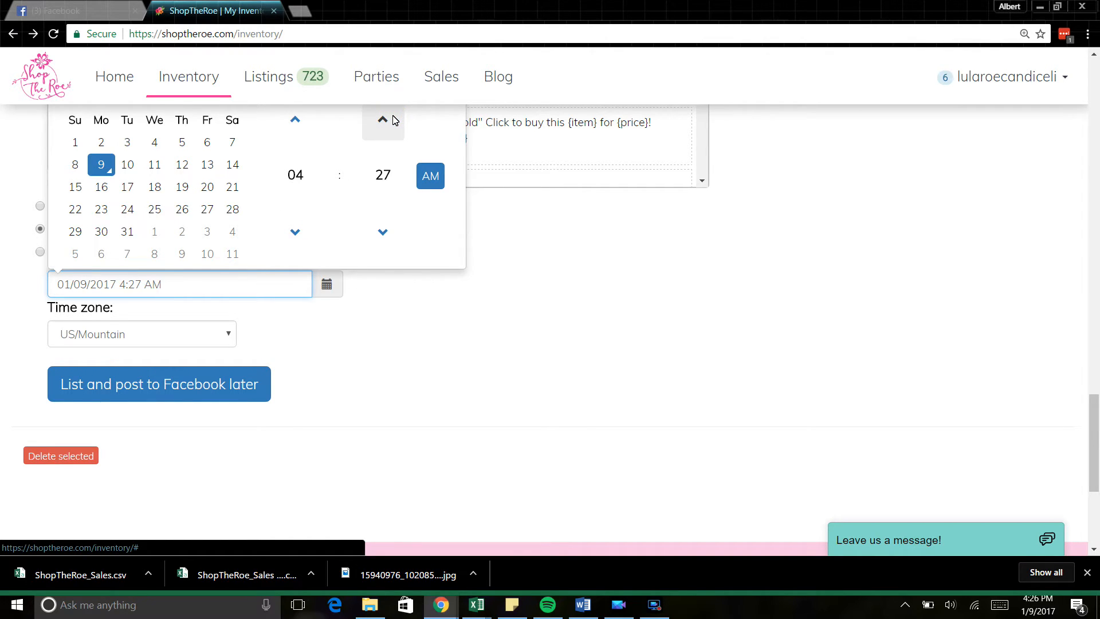
left_click(393, 119)
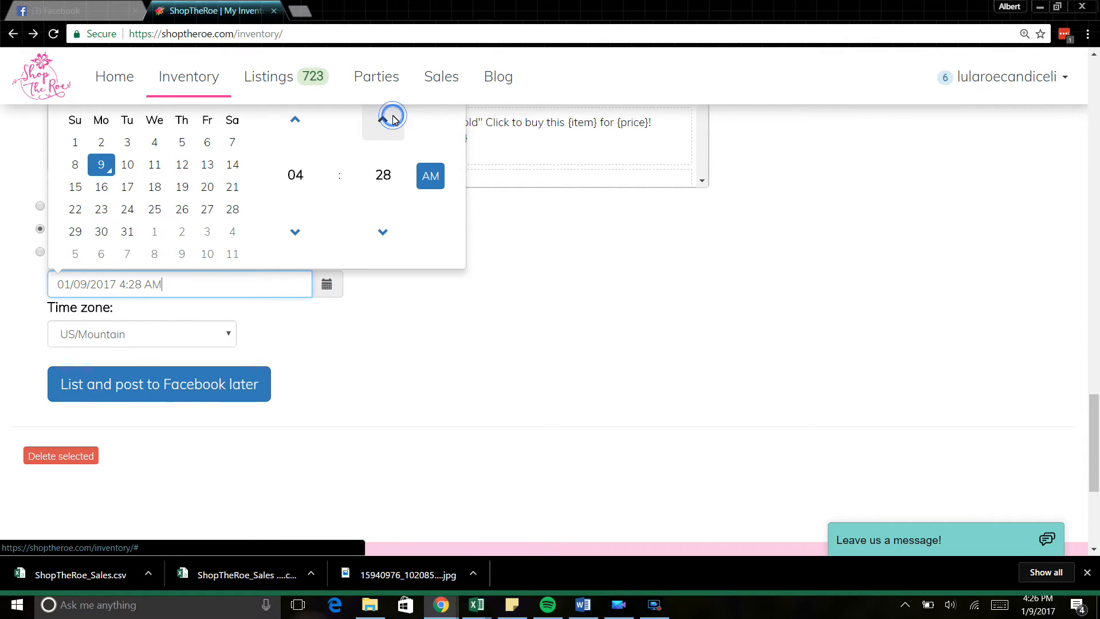
left_click(430, 176)
left_click(799, 340)
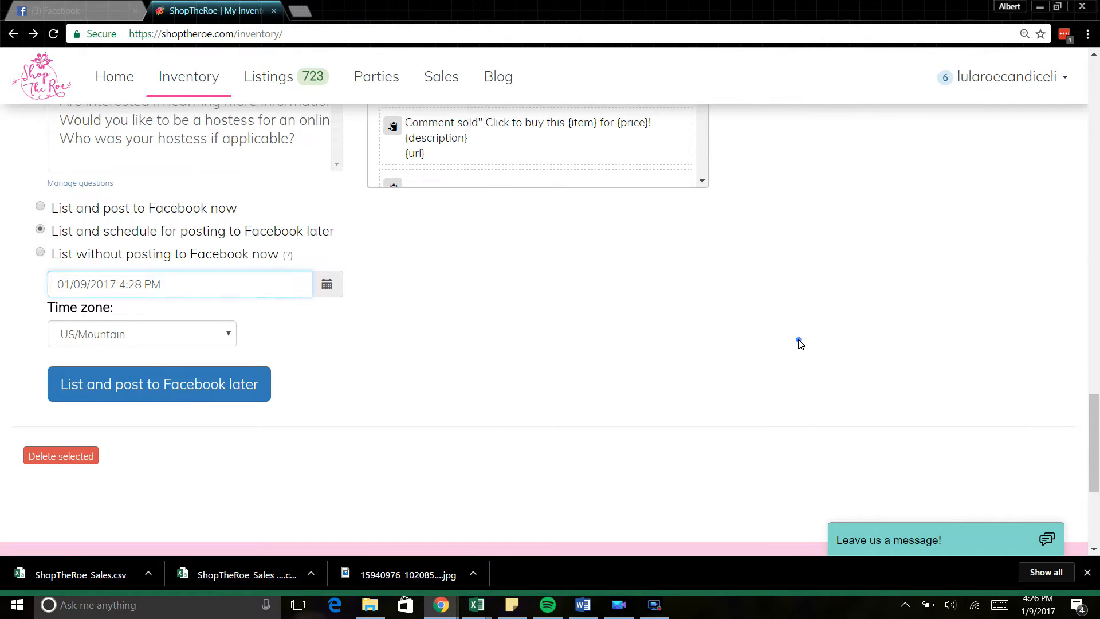
mouse_move(1092, 448)
left_mouse_down()
mouse_move(1091, 397)
mouse_move(1098, 440)
left_mouse_up()
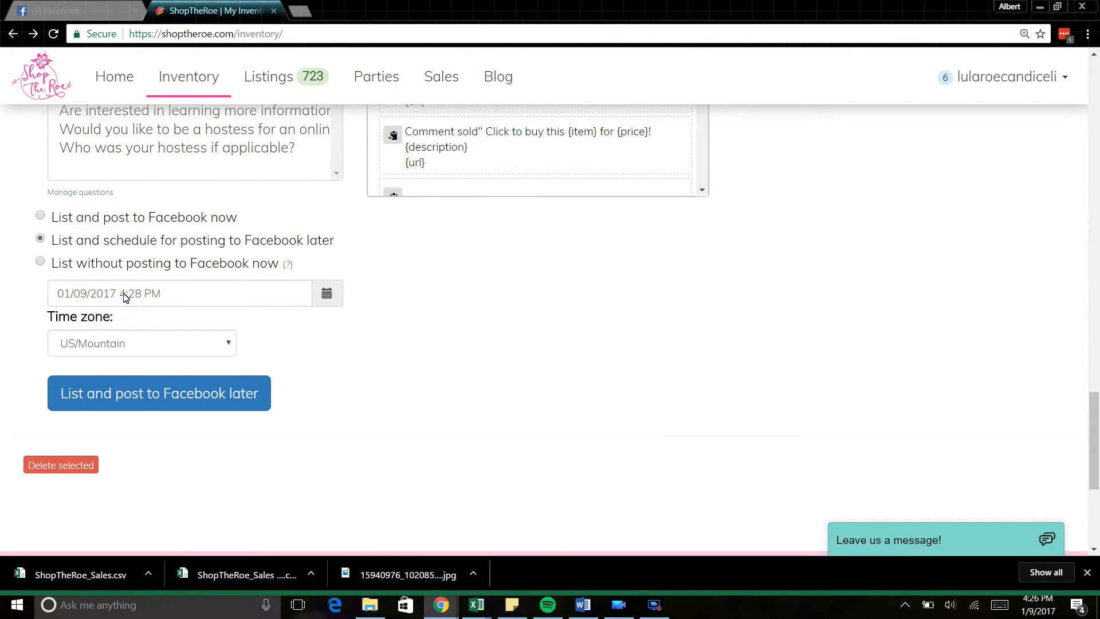
Step: Switch to 'List and post to Facebook now' and create the two listings for immediate posting
left_click(40, 216)
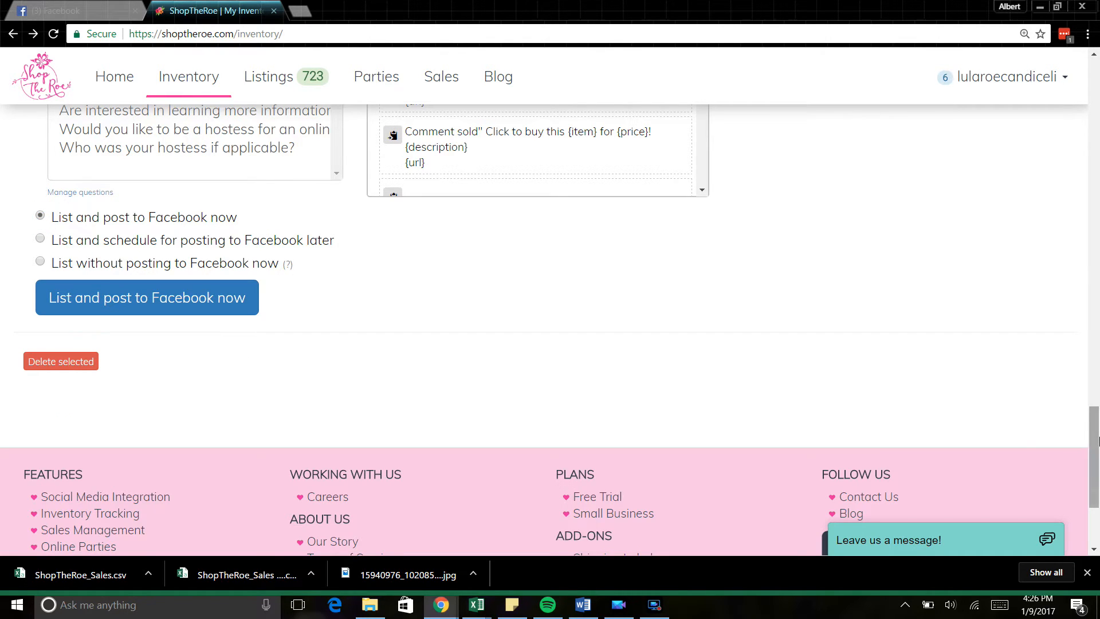
left_click_drag(1097, 440, 1097, 452)
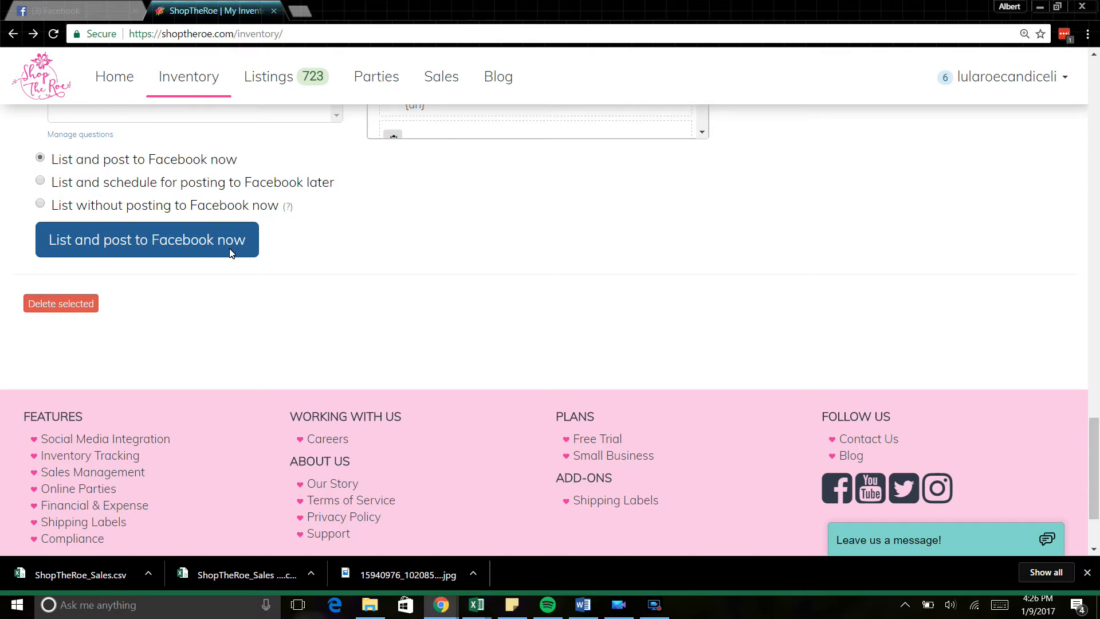
left_click(160, 250)
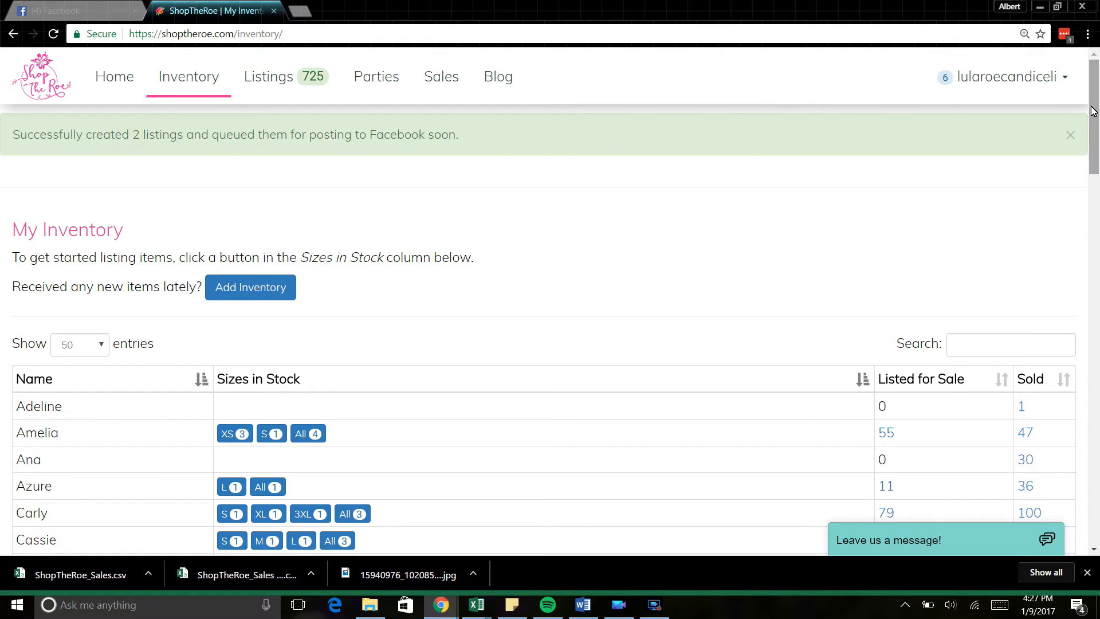
left_click_drag(1093, 111, 1099, 499)
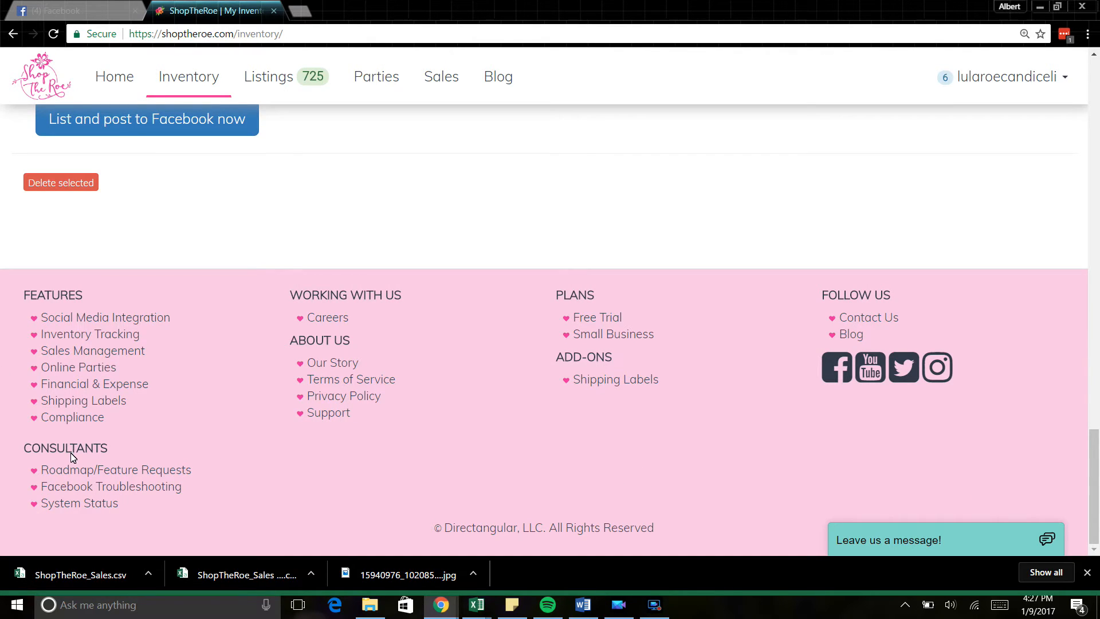
Step: Open System Status and review the queue details and Upcoming Scheduled Posts chart
left_click(79, 504)
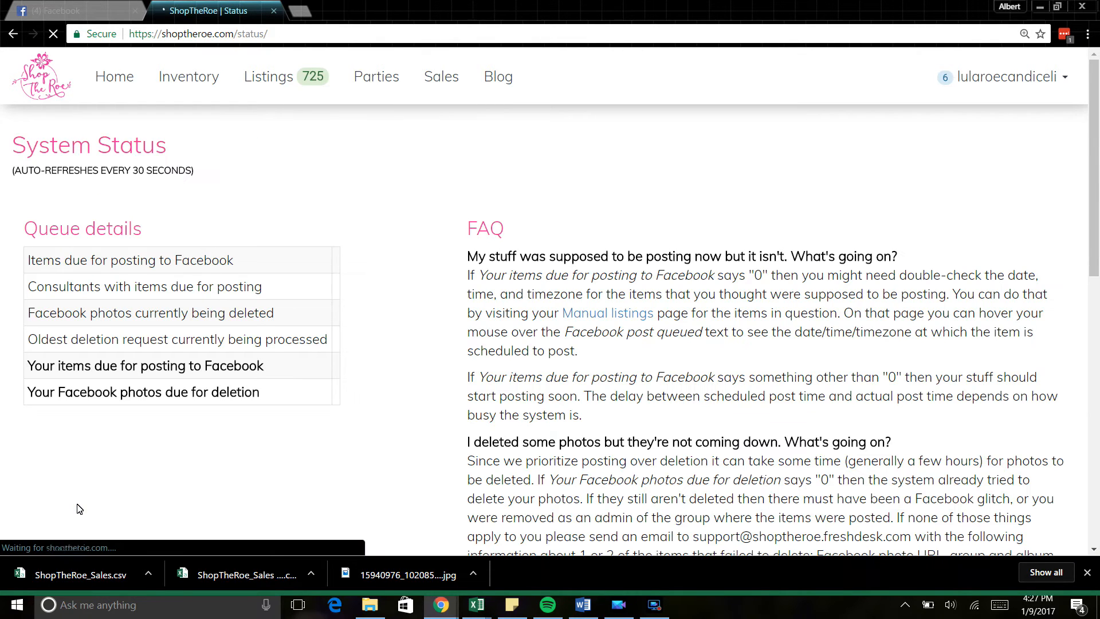
left_click_drag(1097, 169, 1097, 191)
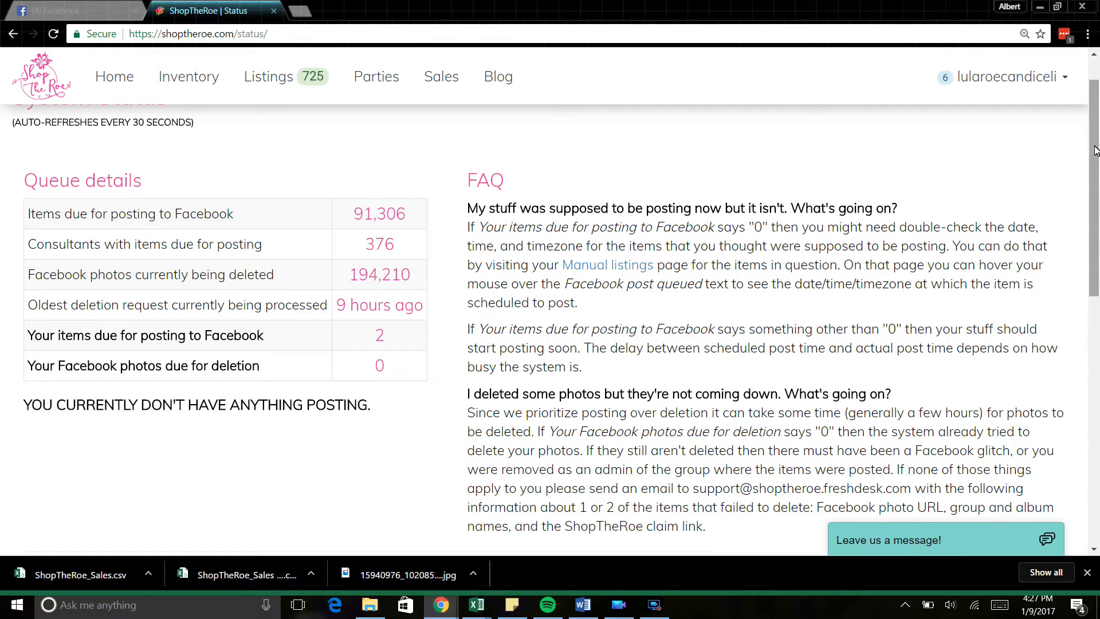
left_click_drag(1094, 150, 1094, 106)
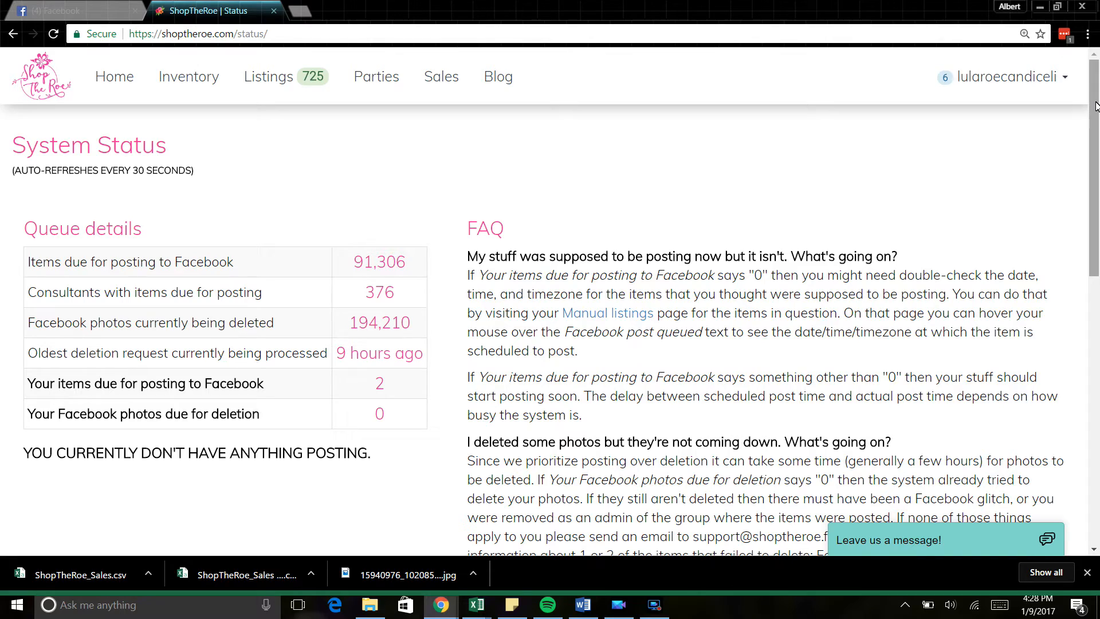
left_click_drag(1096, 106, 1098, 73)
left_click_drag(1094, 77, 1094, 270)
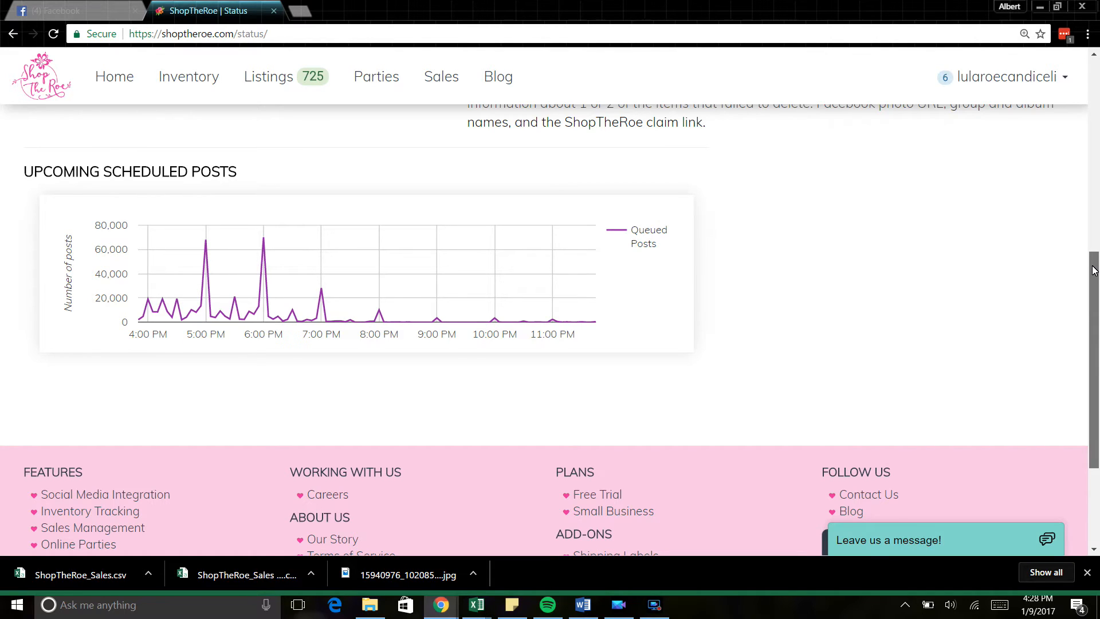
left_click_drag(1094, 270, 1094, 270)
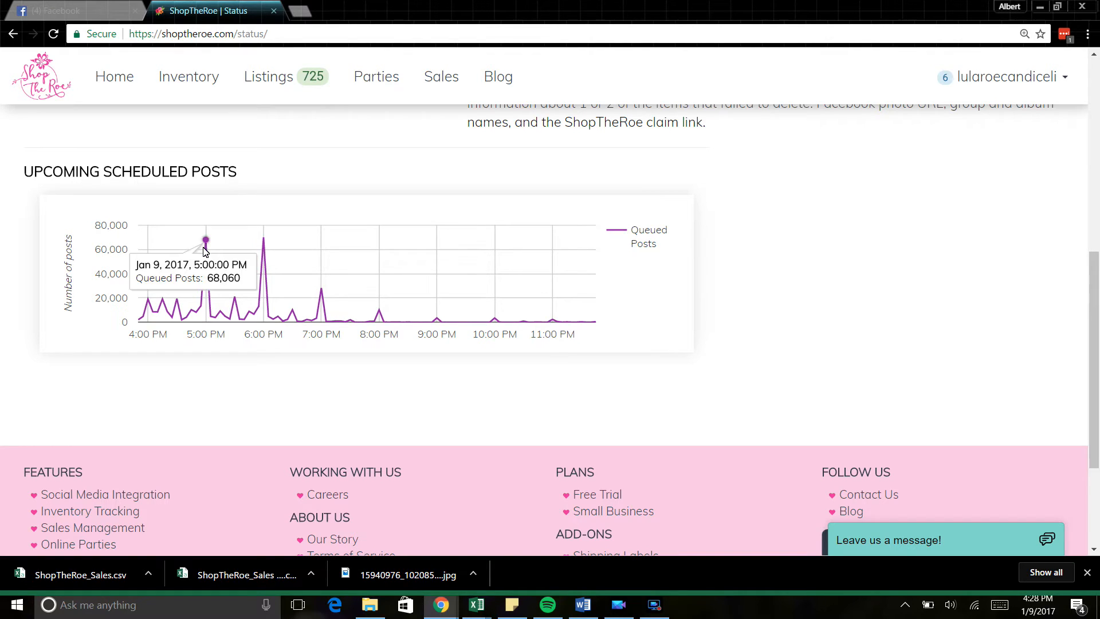
mouse_move(207, 247)
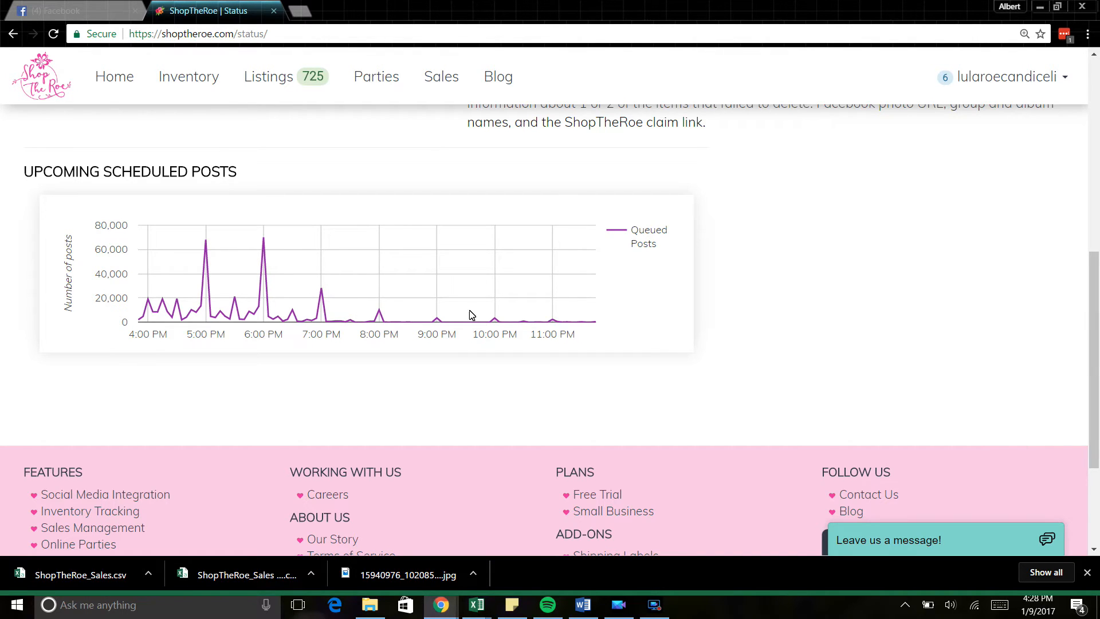
left_click_drag(1098, 358, 1098, 129)
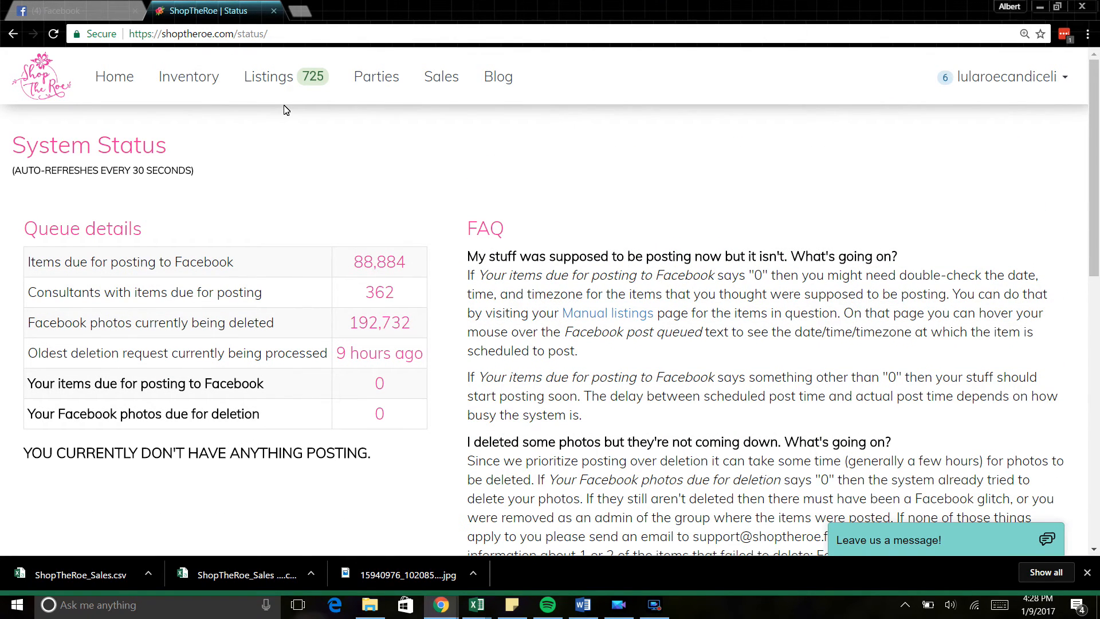
Step: Go to Manual listings and view the Amelia listings in size XL
left_click(191, 91)
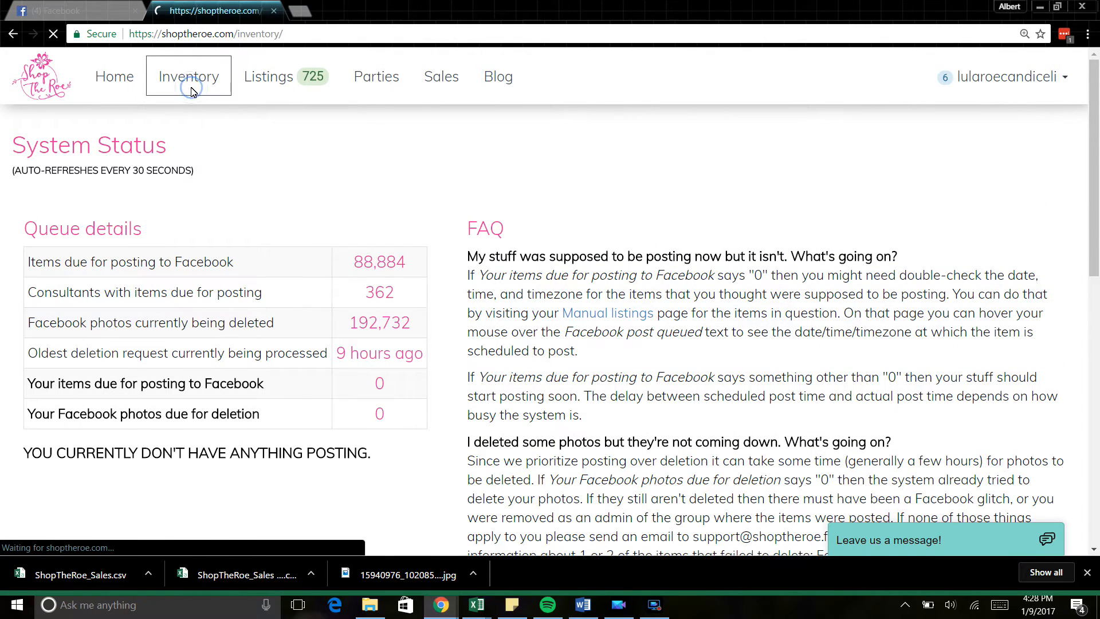
left_click(293, 83)
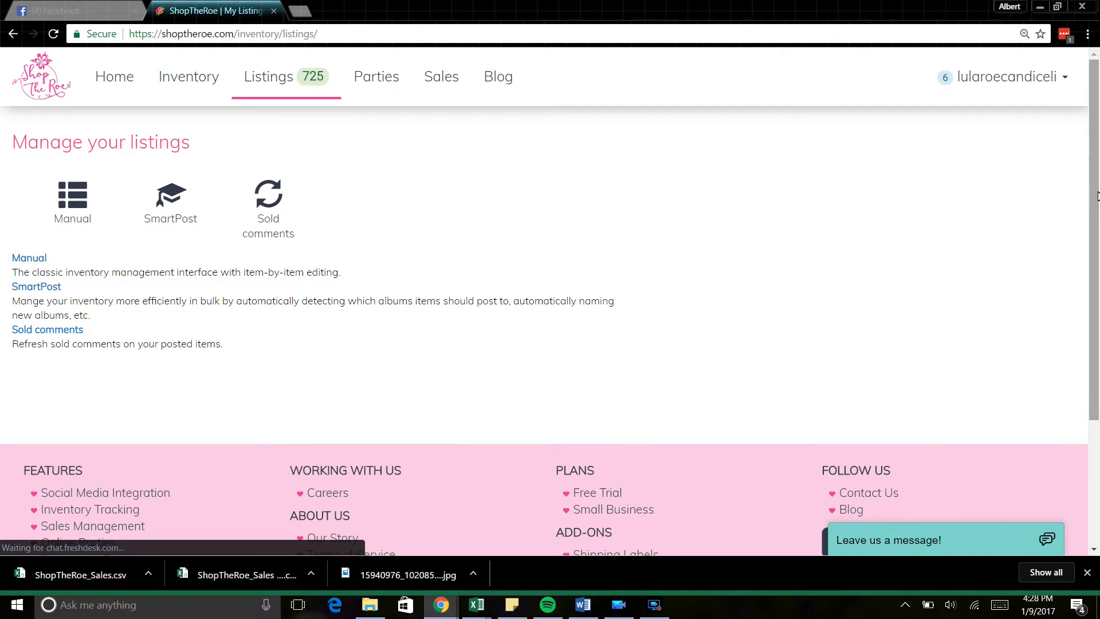
scroll(1089, 182, "down", 3)
scroll(1089, 182, "up", 1)
scroll(1088, 182, "up", 2)
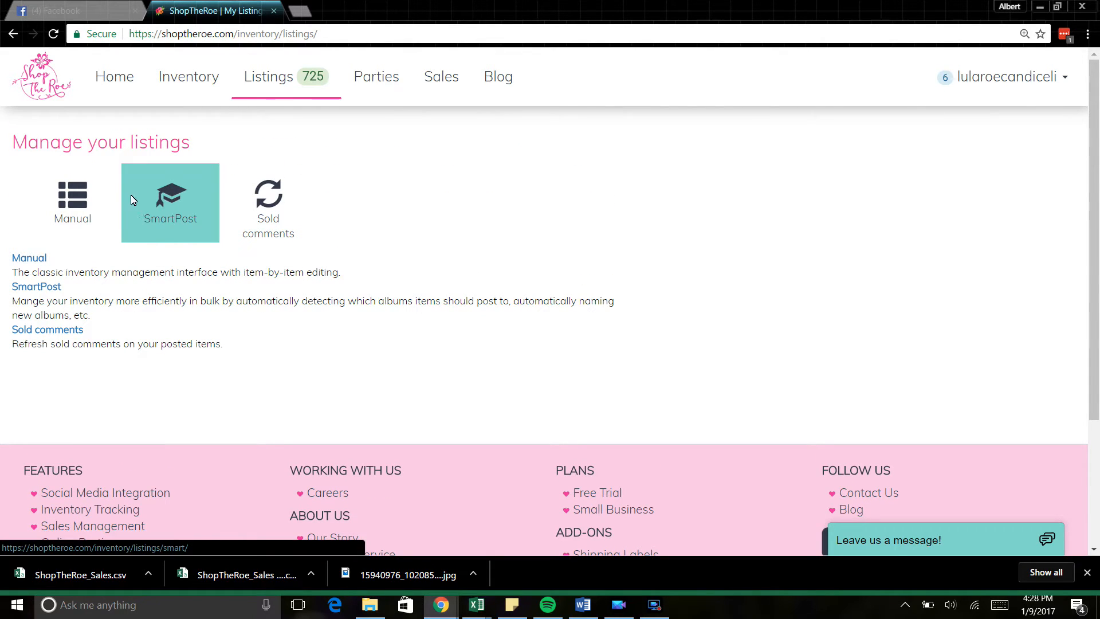
left_click(71, 196)
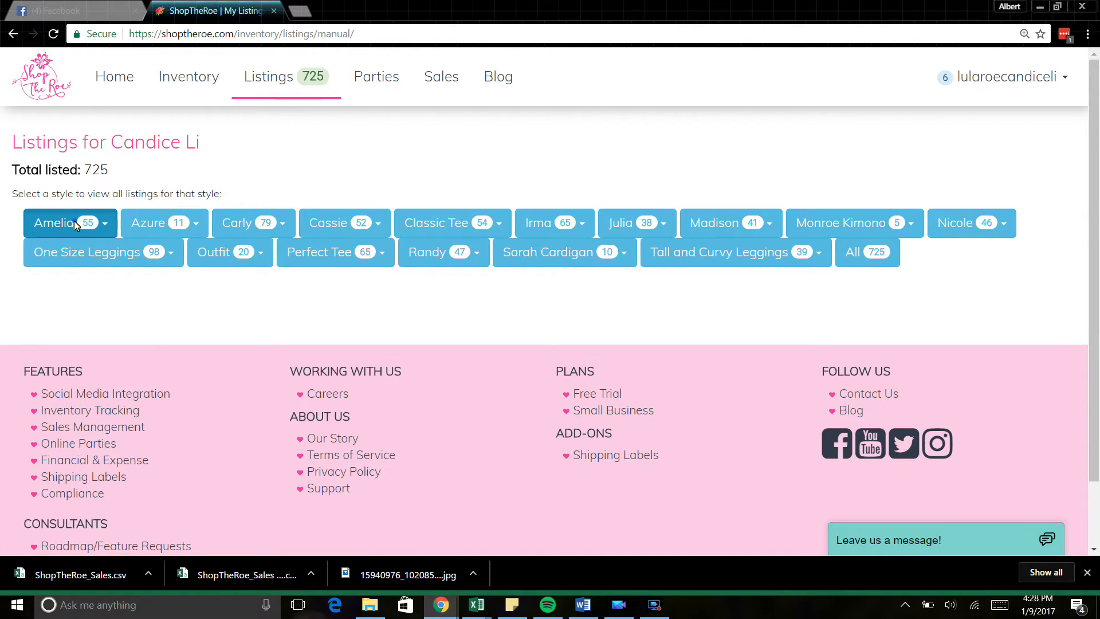
left_click(74, 221)
left_click(82, 355)
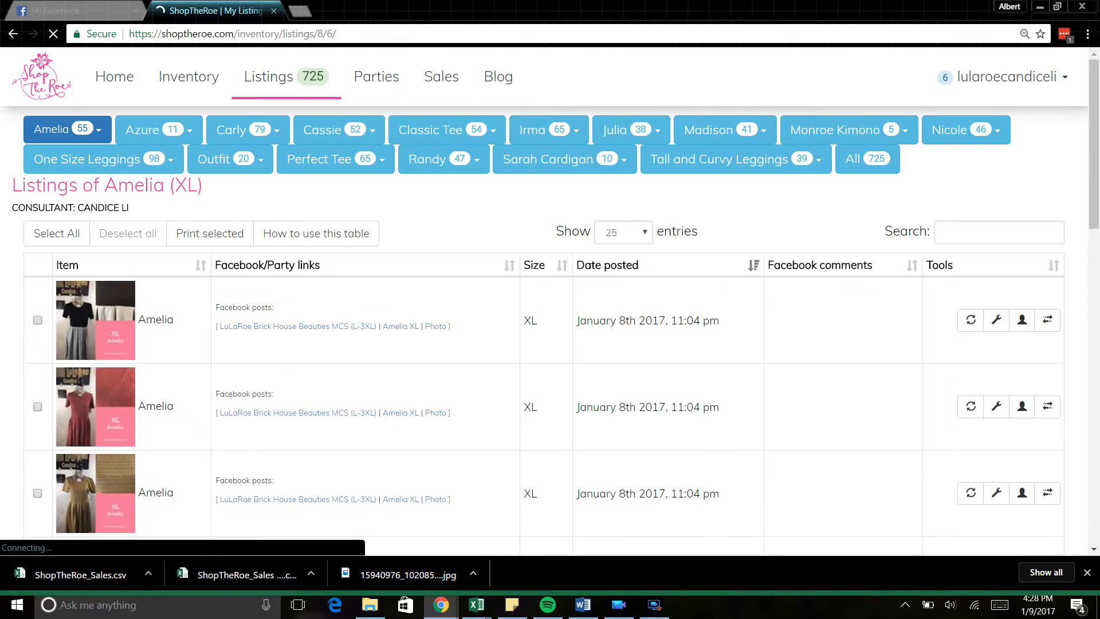
Step: Switch the Amelia listings to size L, showing the two new items
scroll(1096, 379, "down", 8)
left_click_drag(1096, 380, 1098, 143)
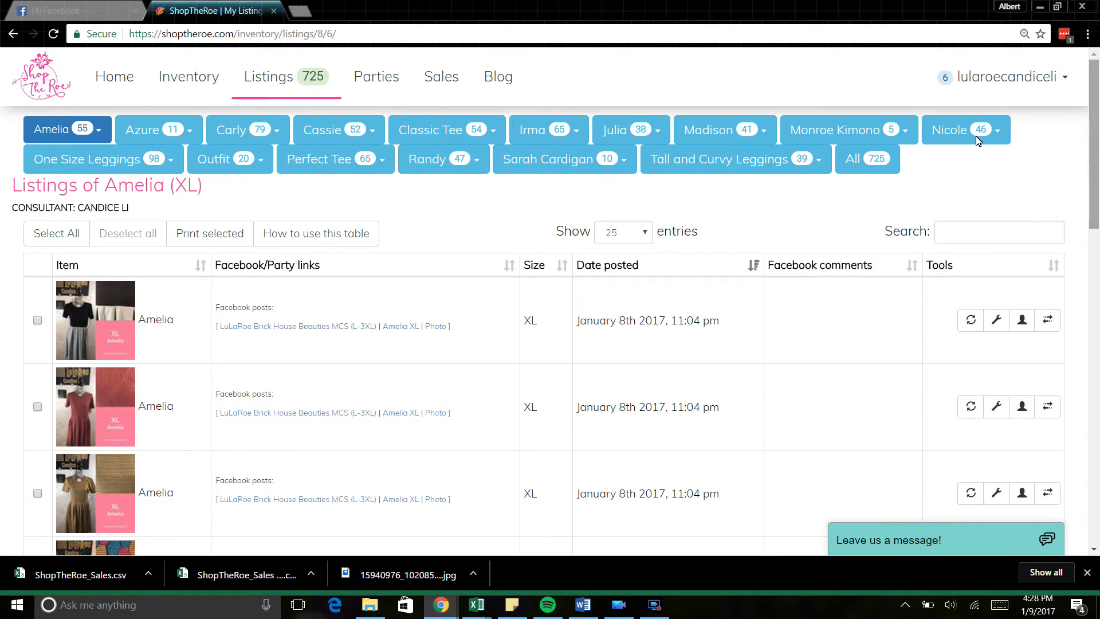
left_click(92, 129)
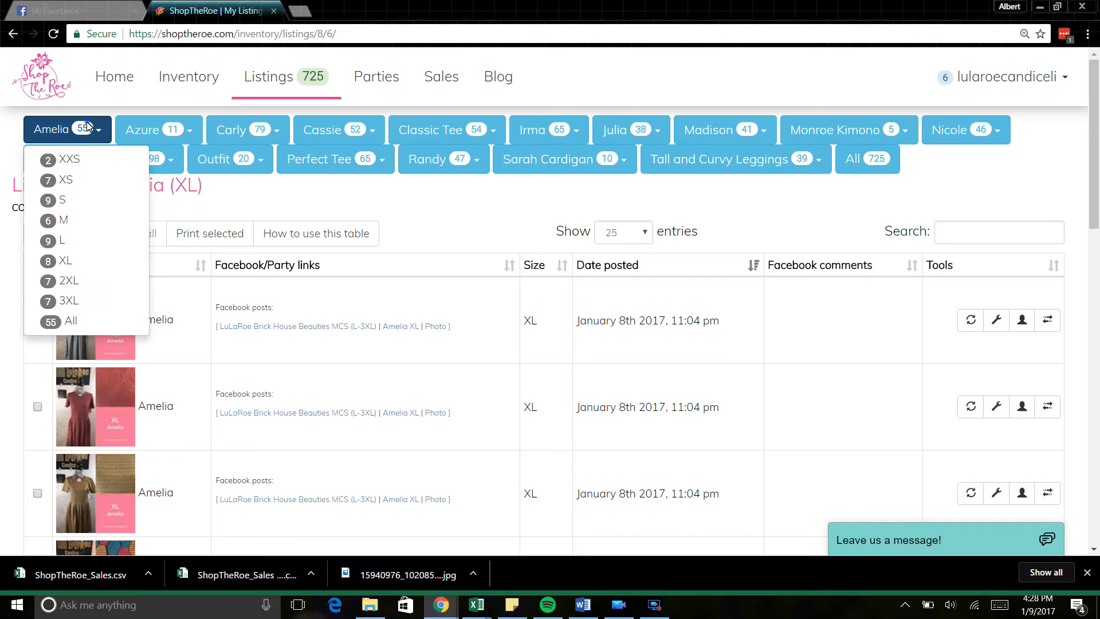
left_click(72, 243)
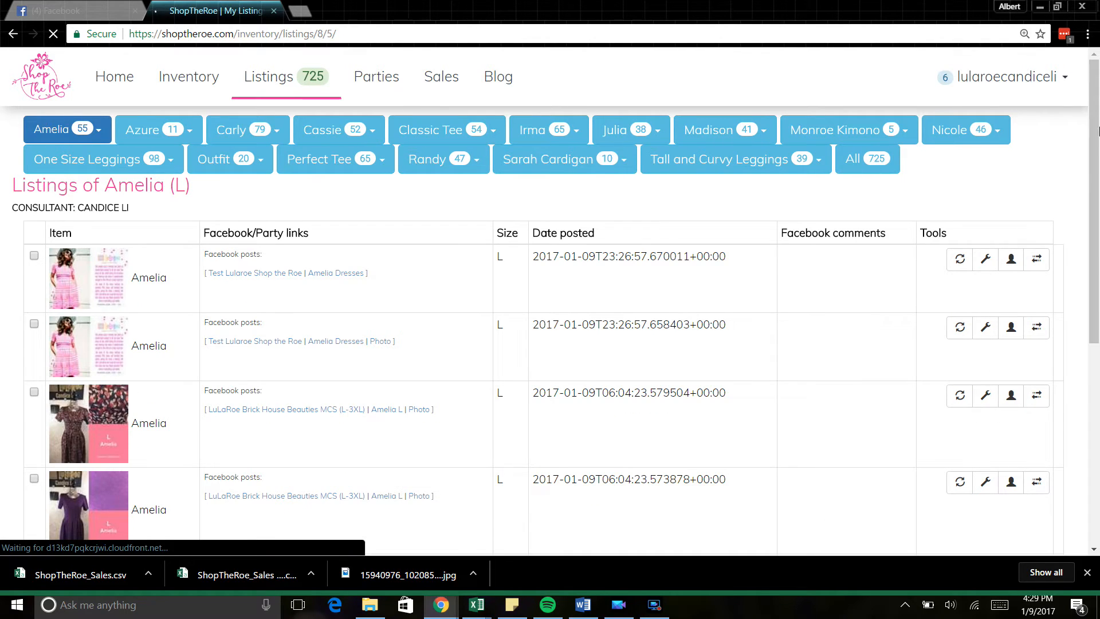
mouse_move(1097, 124)
left_mouse_down()
mouse_move(1073, 339)
mouse_move(1096, 107)
left_mouse_up()
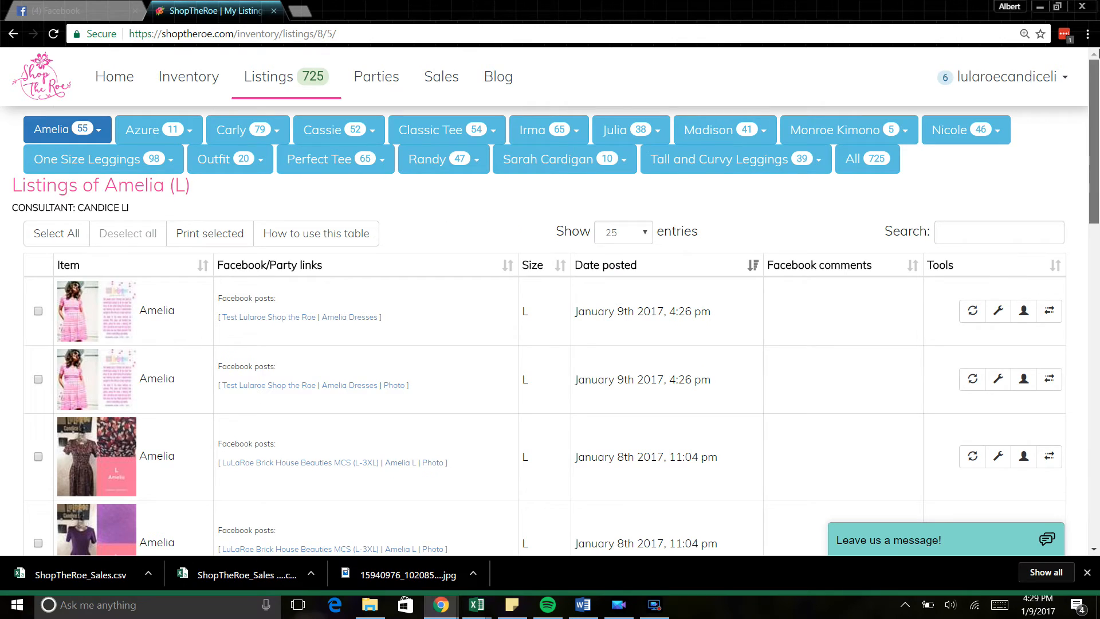
Step: Select both new Amelia listings and open their Facebook posting form with refreshed groups
left_click(39, 311)
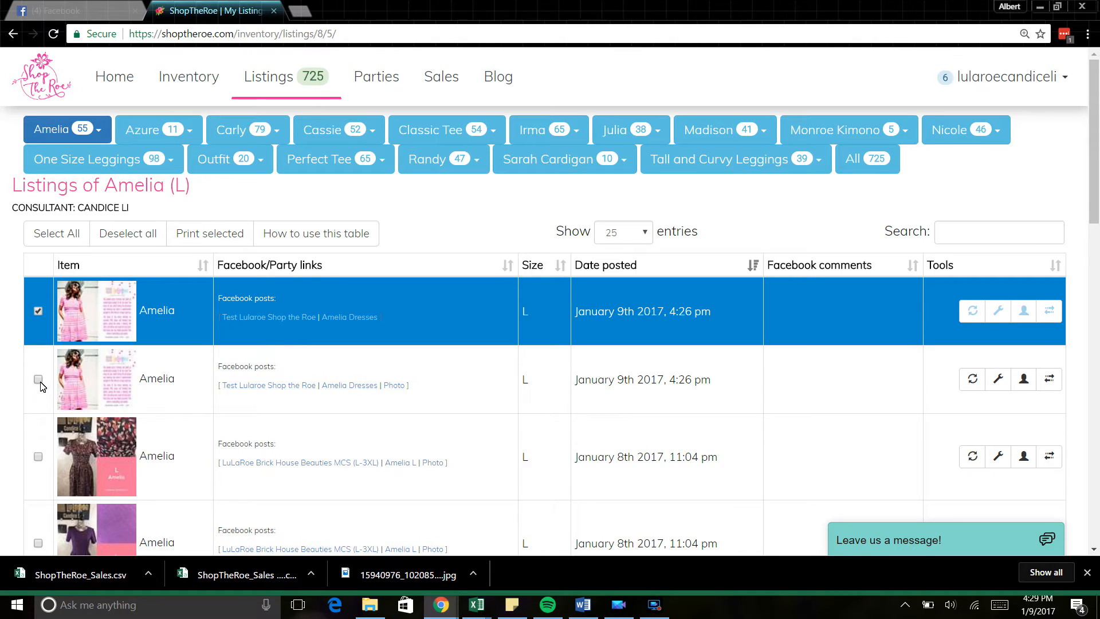
left_click(38, 380)
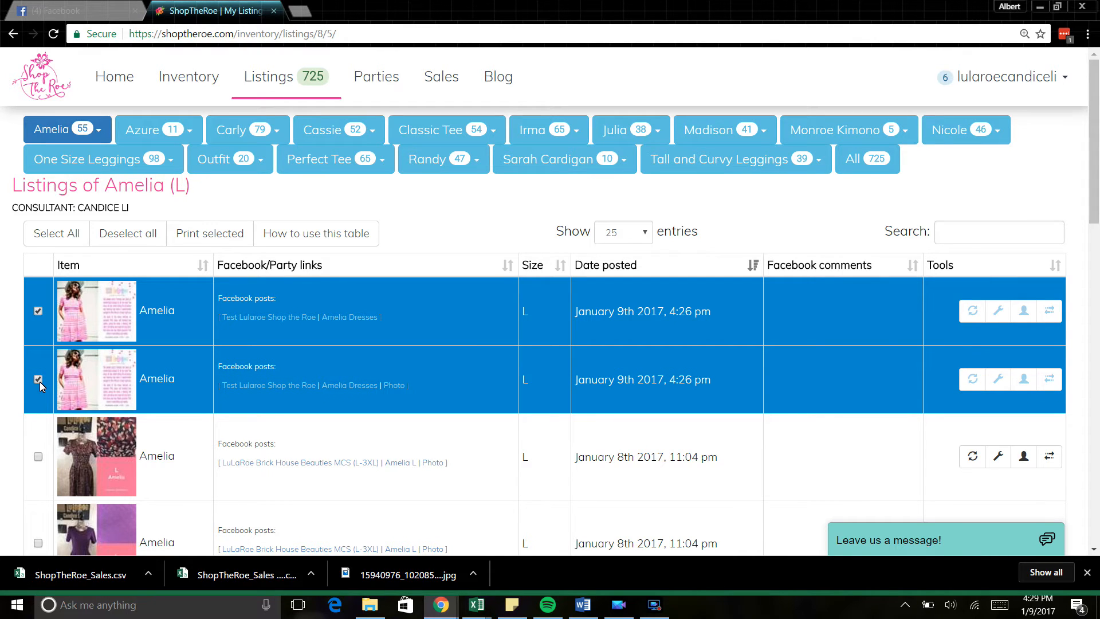
left_click_drag(1097, 165, 1098, 431)
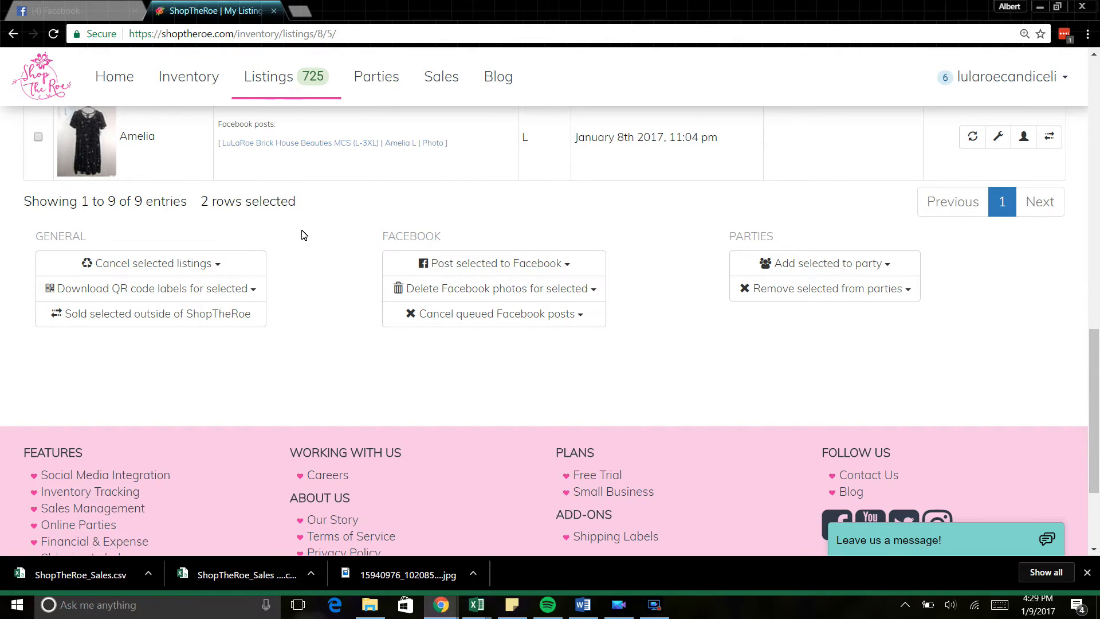
left_click(531, 261)
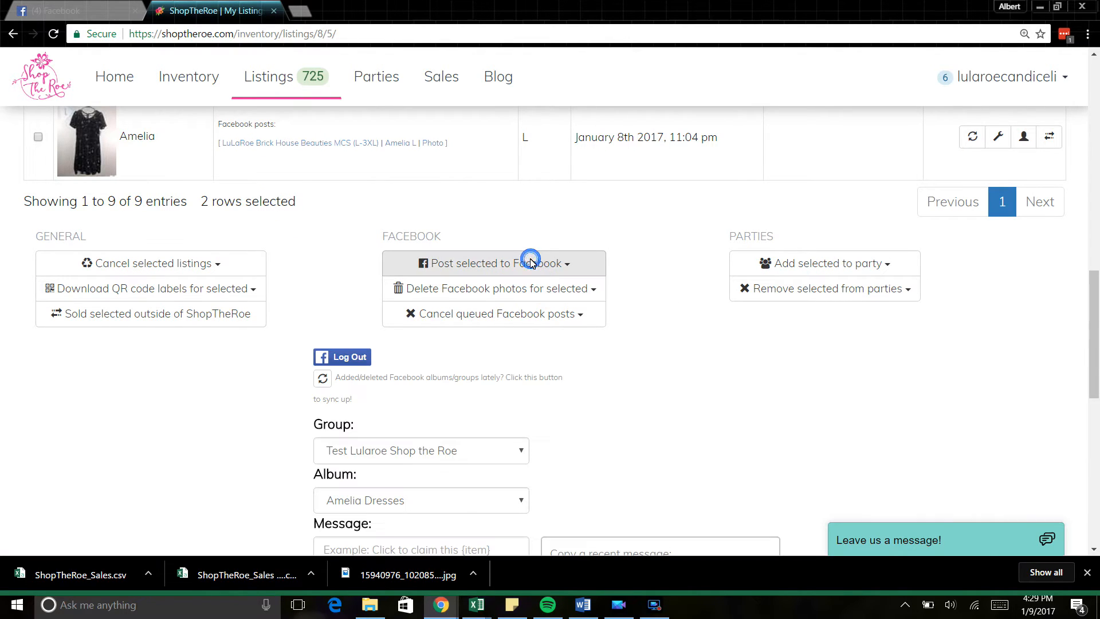
left_click_drag(1098, 349, 1098, 399)
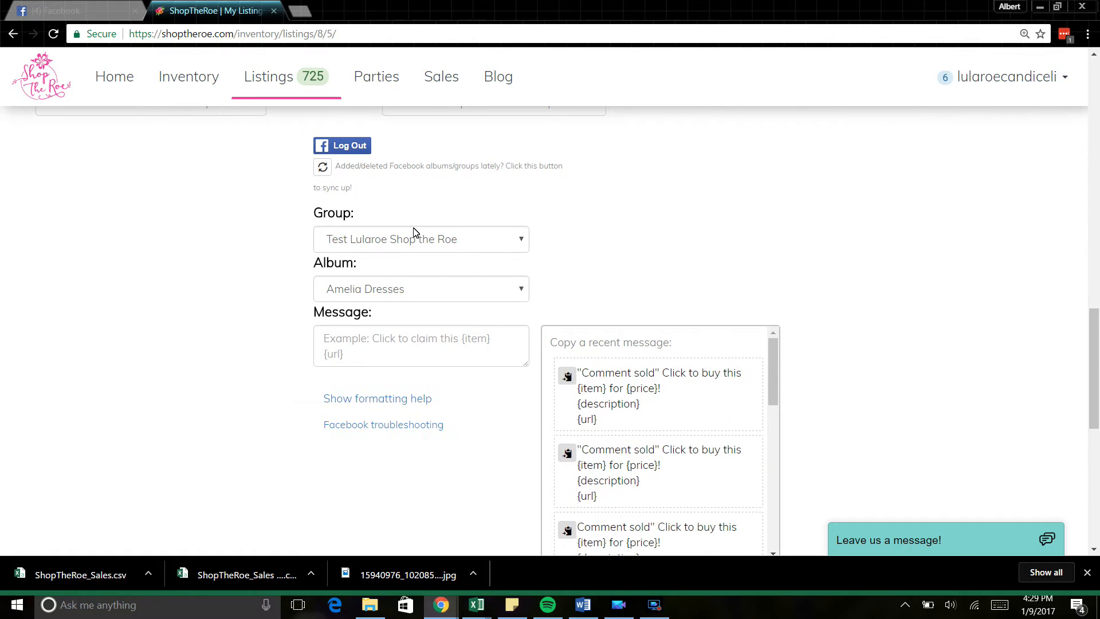
left_click(324, 169)
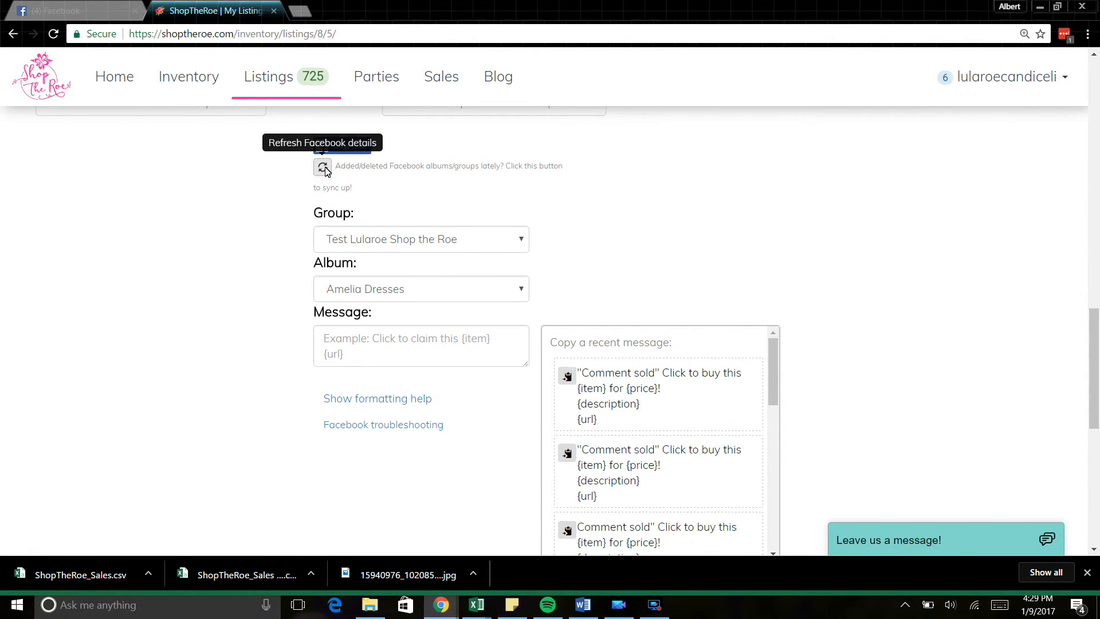
Step: Choose group Test Lularoe Shop the Roe, album Amelia Dress, and paste the 'Comment sold' message
left_click(464, 239)
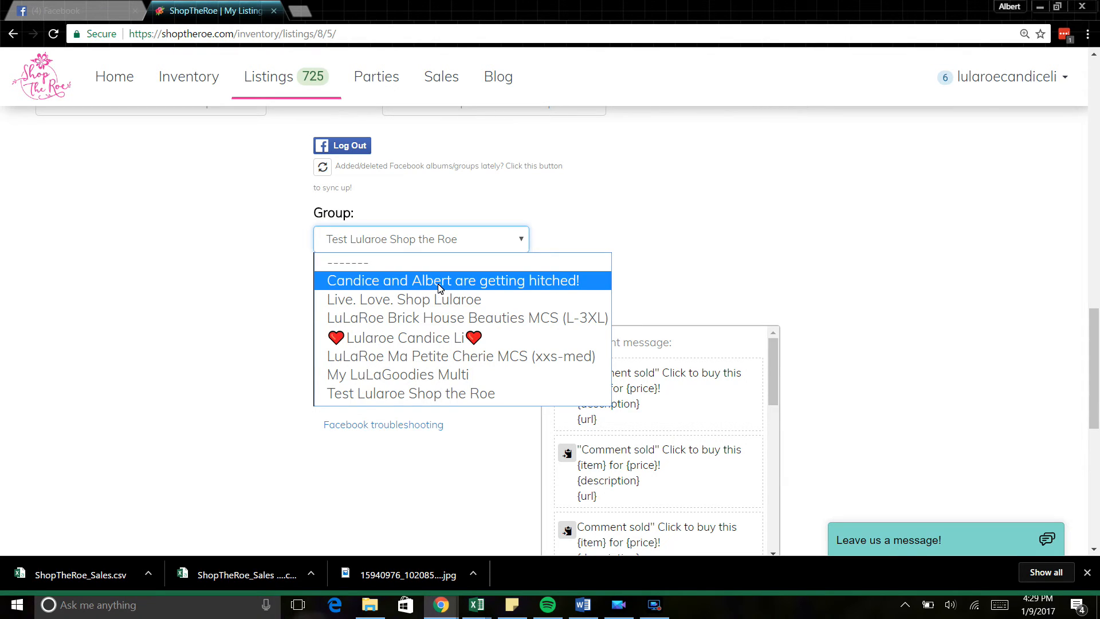
left_click(431, 393)
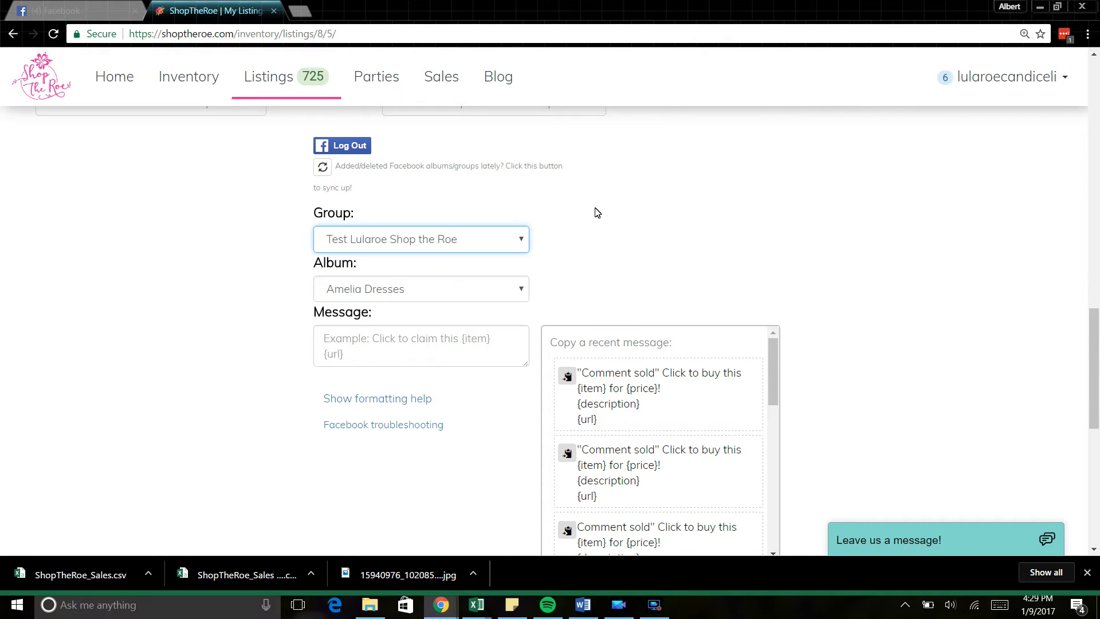
left_click(454, 295)
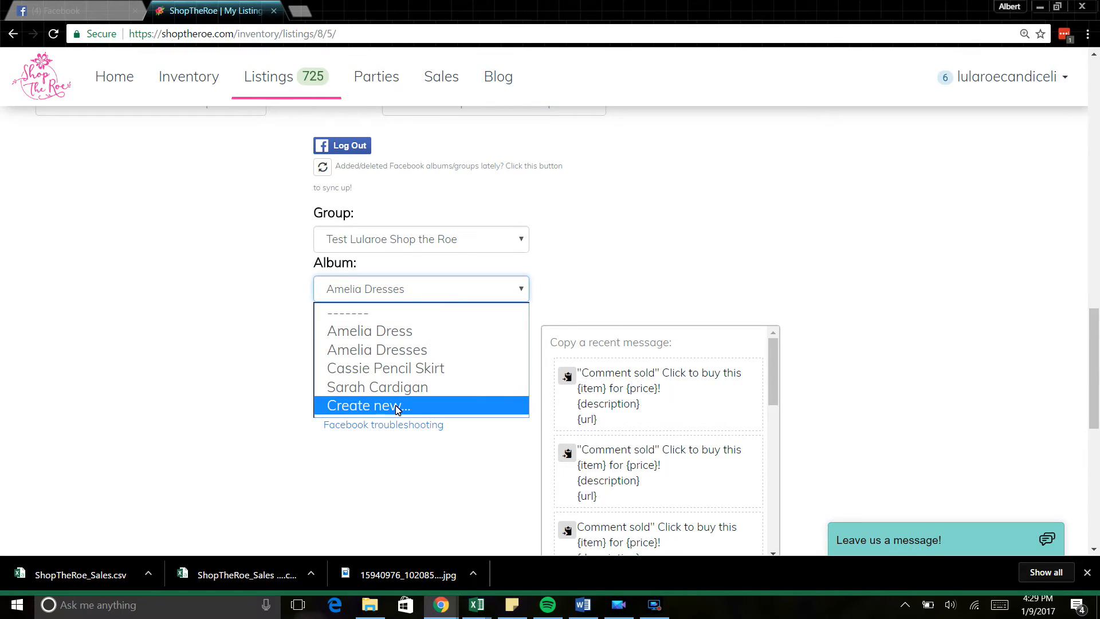
left_click(395, 332)
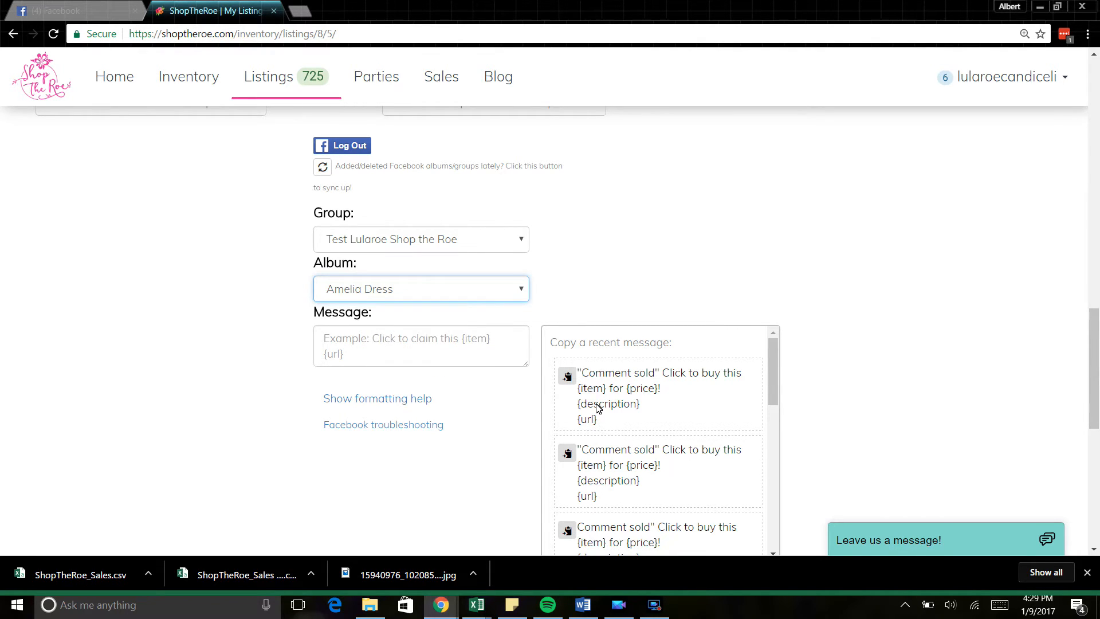
left_click(568, 378)
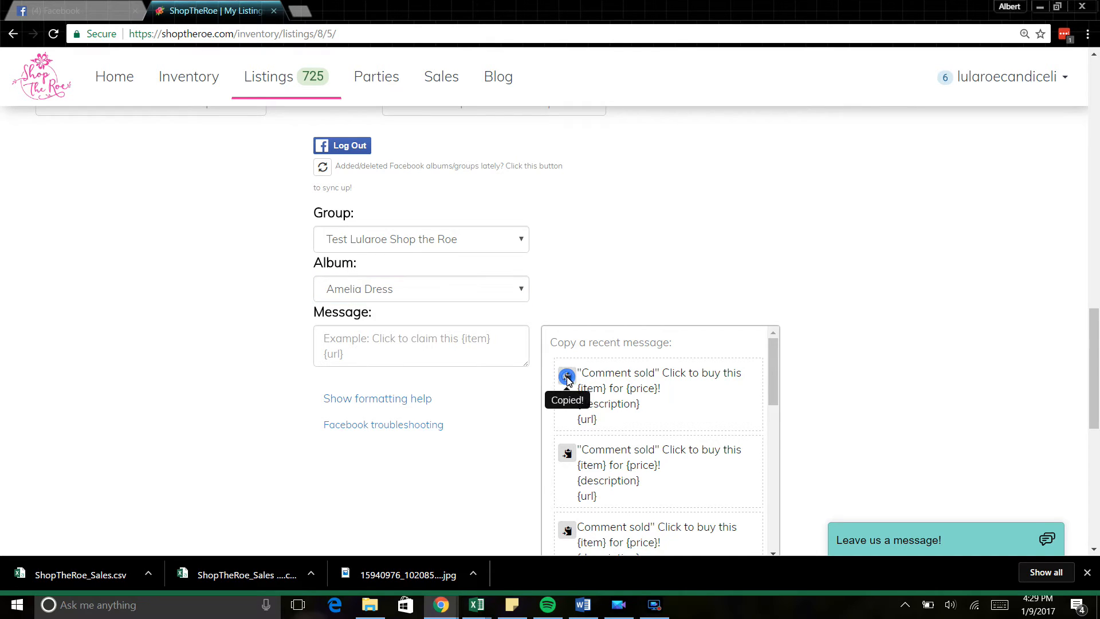
left_click(470, 344)
key("ctrl+v")
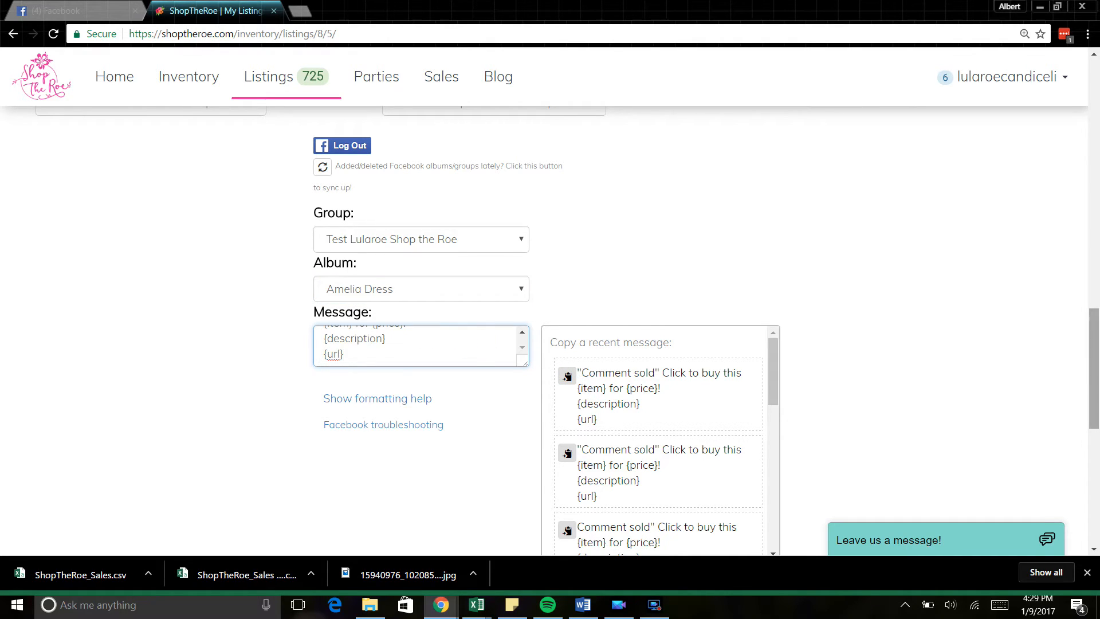
Step: Try the schedule-for-later option, then return to posting on Facebook immediately
left_click_drag(1098, 399, 1098, 473)
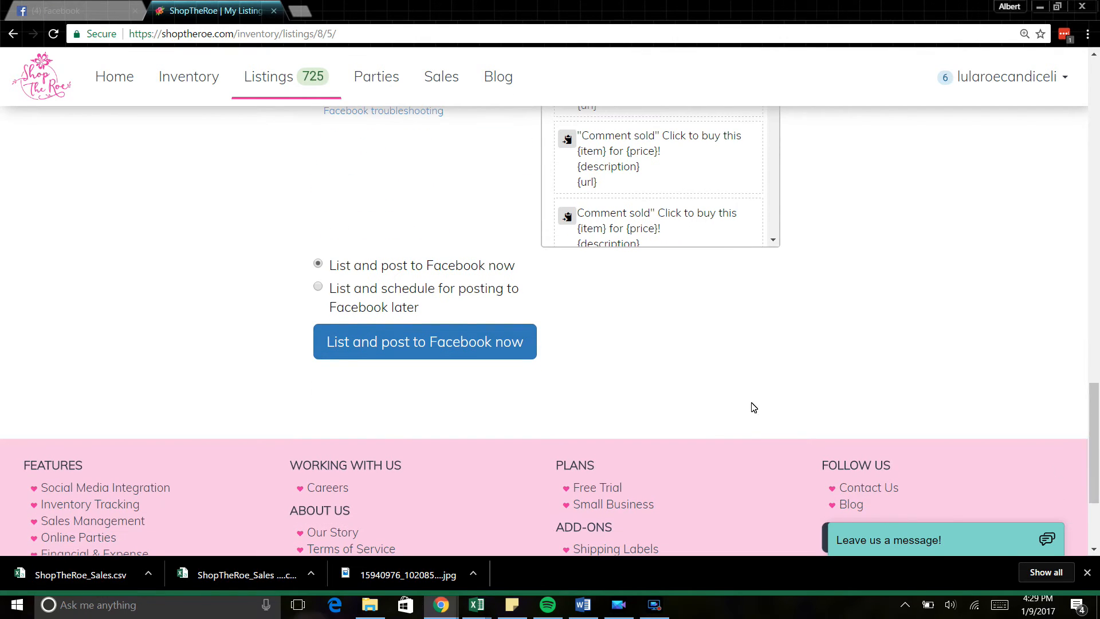
left_click(318, 287)
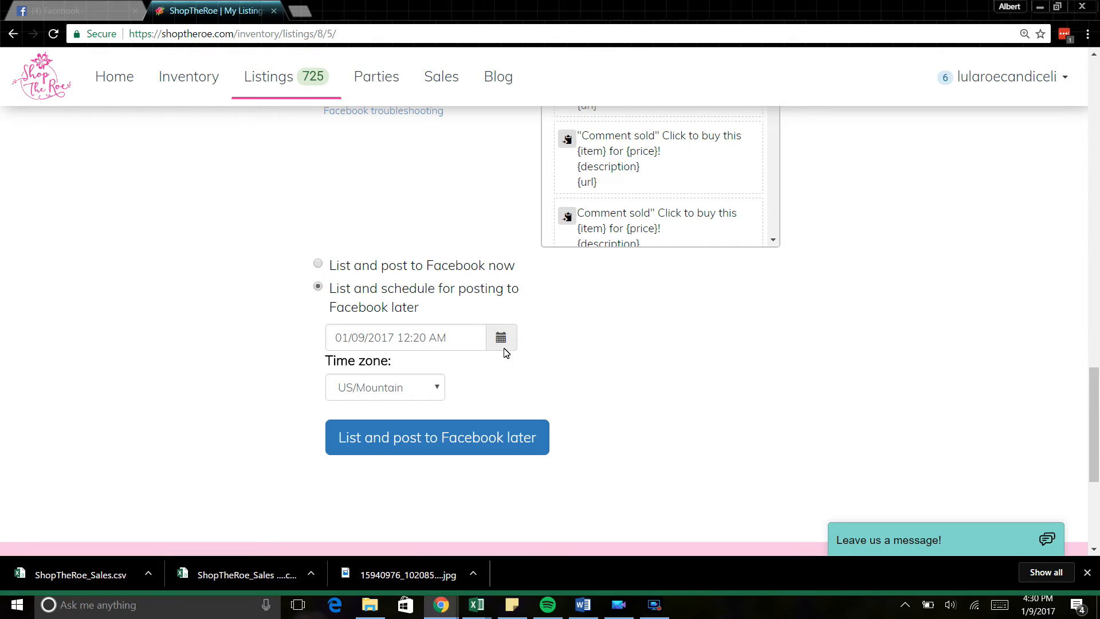
left_click(501, 341)
left_click(502, 342)
left_click(316, 267)
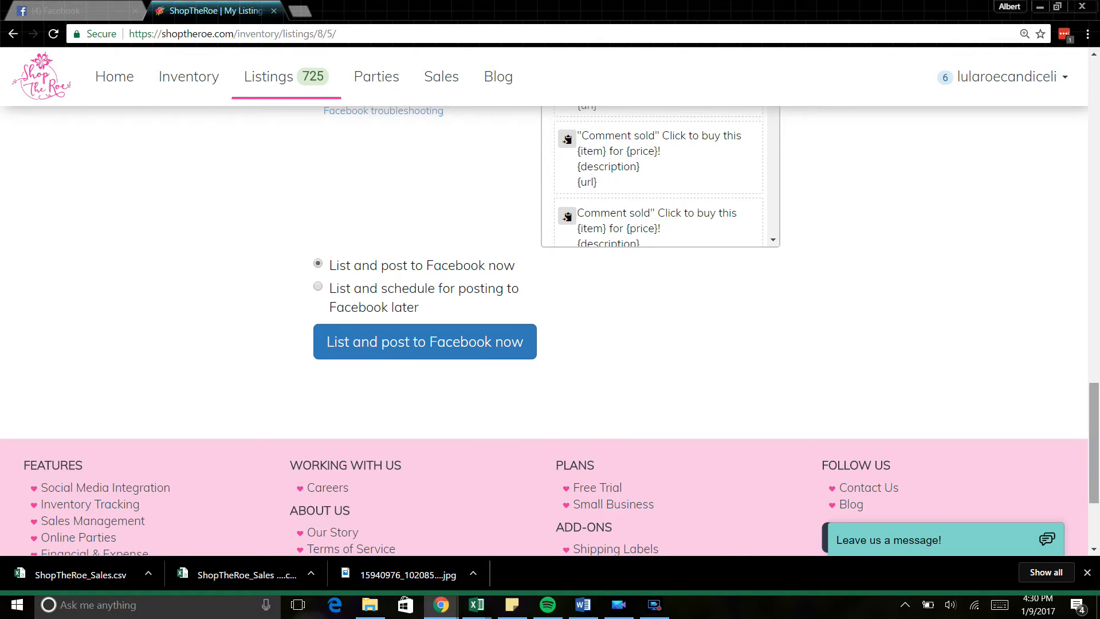
left_click_drag(1097, 404, 1097, 265)
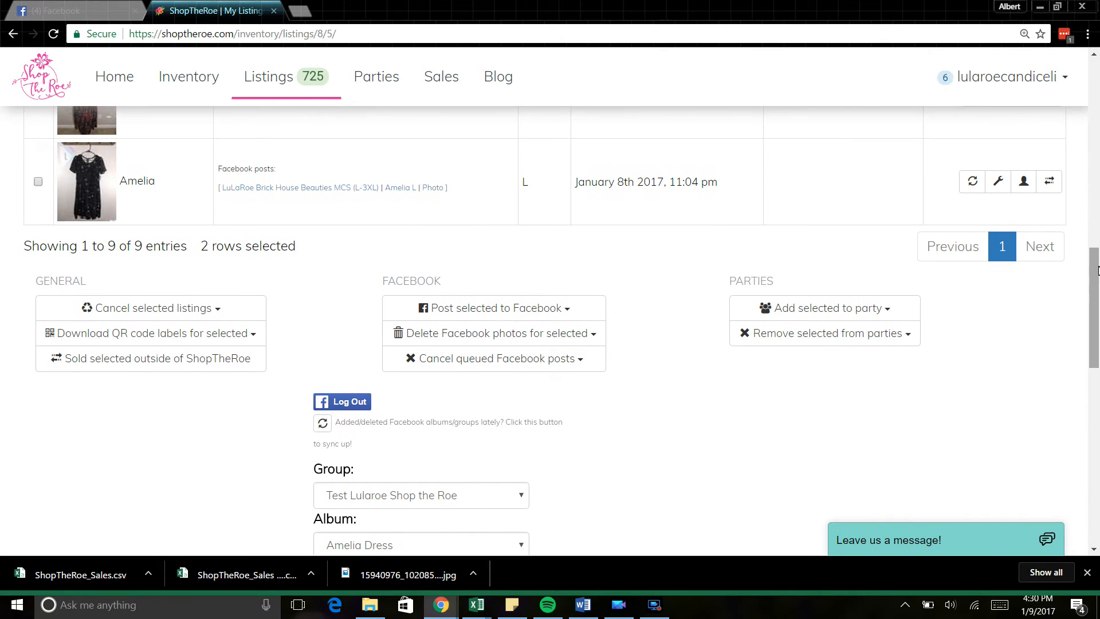
Step: Hide the Facebook posting form and preview, then dismiss, the cancel-listings confirmation
left_click(539, 310)
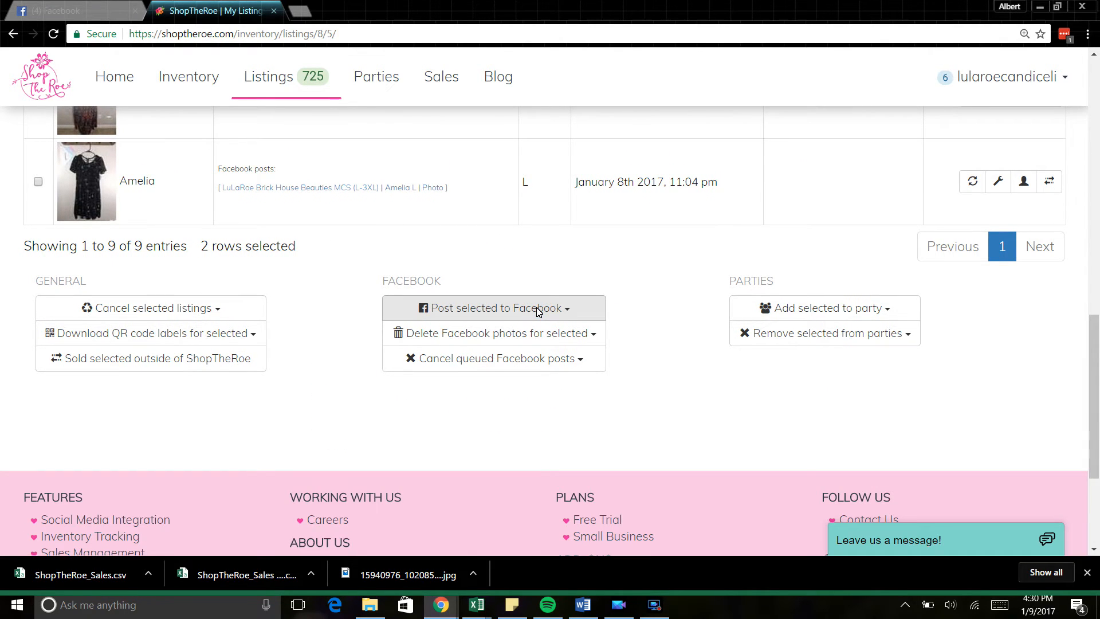
left_click_drag(1097, 324, 1098, 66)
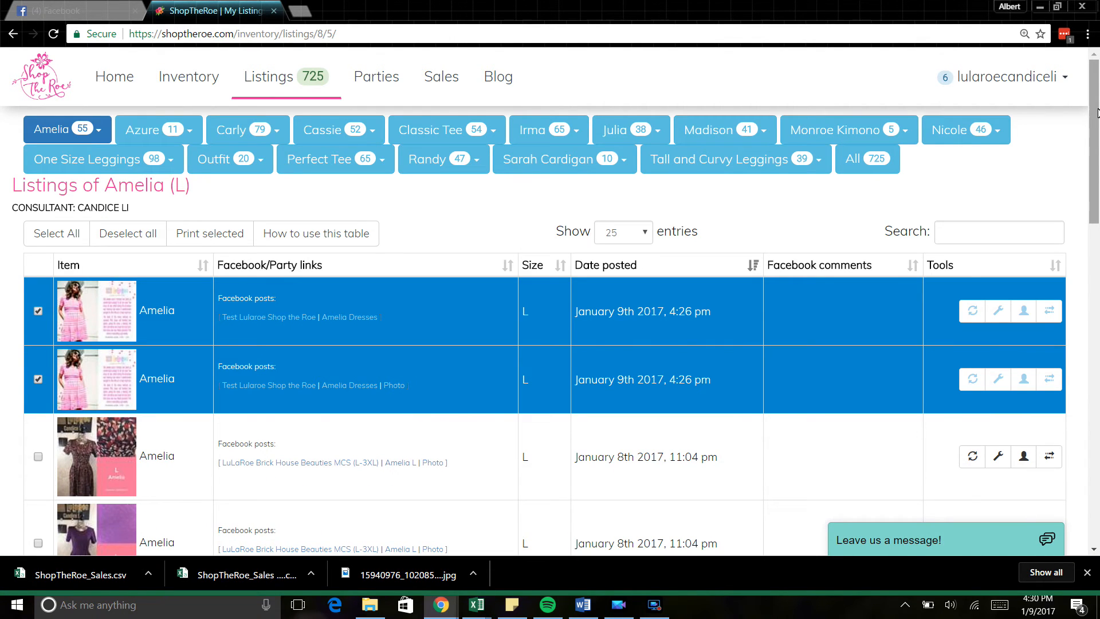
left_click_drag(1094, 115, 1094, 117)
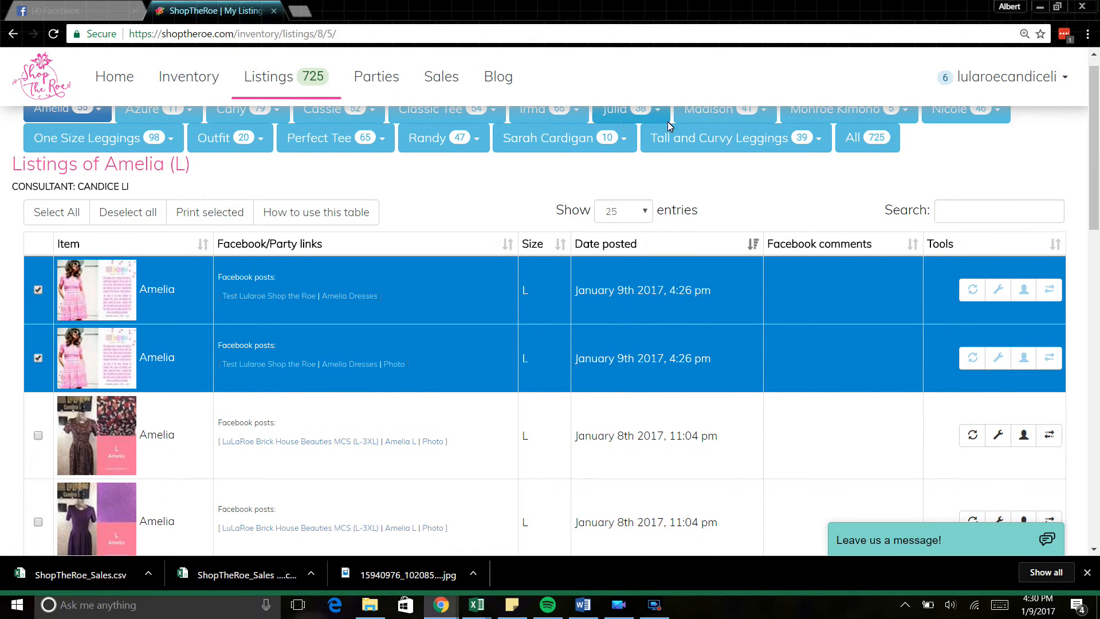
left_click_drag(1097, 157, 1098, 447)
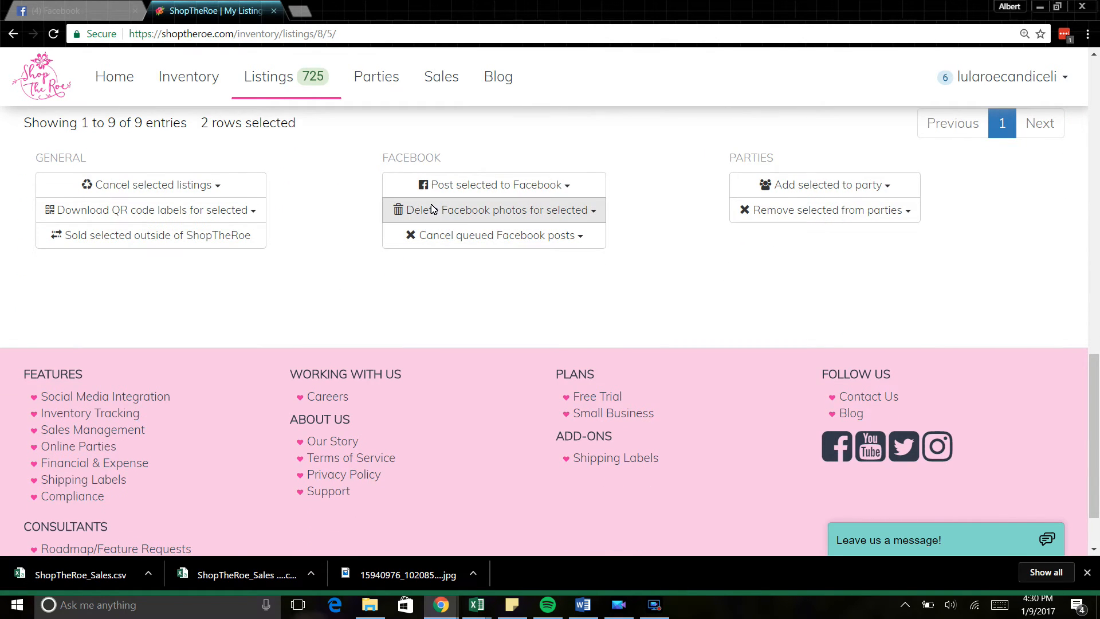
left_click(214, 187)
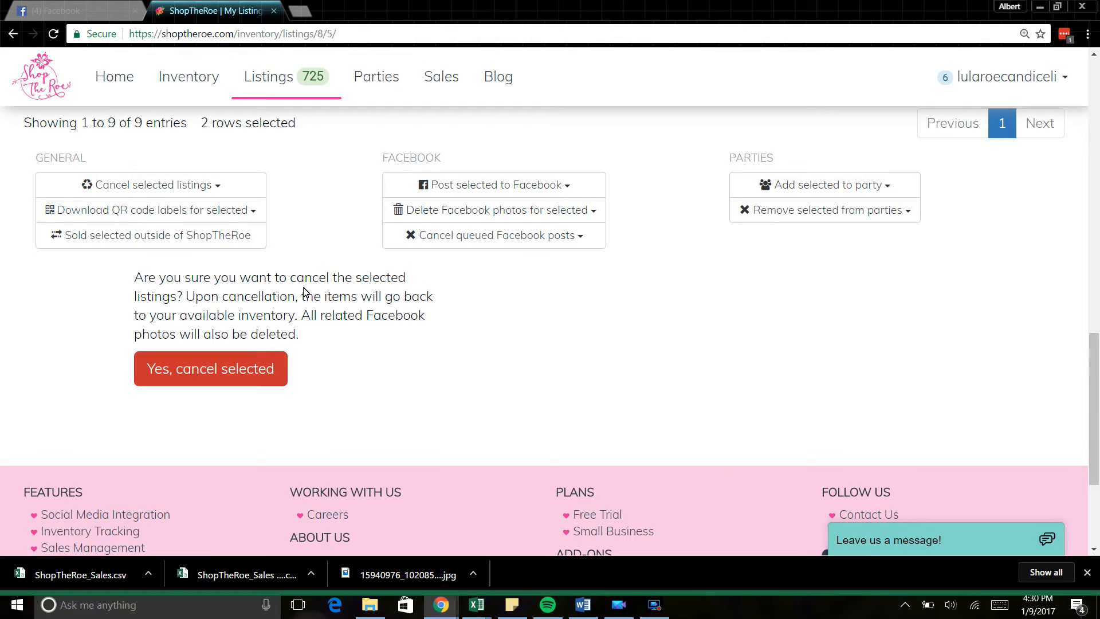
left_click(193, 187)
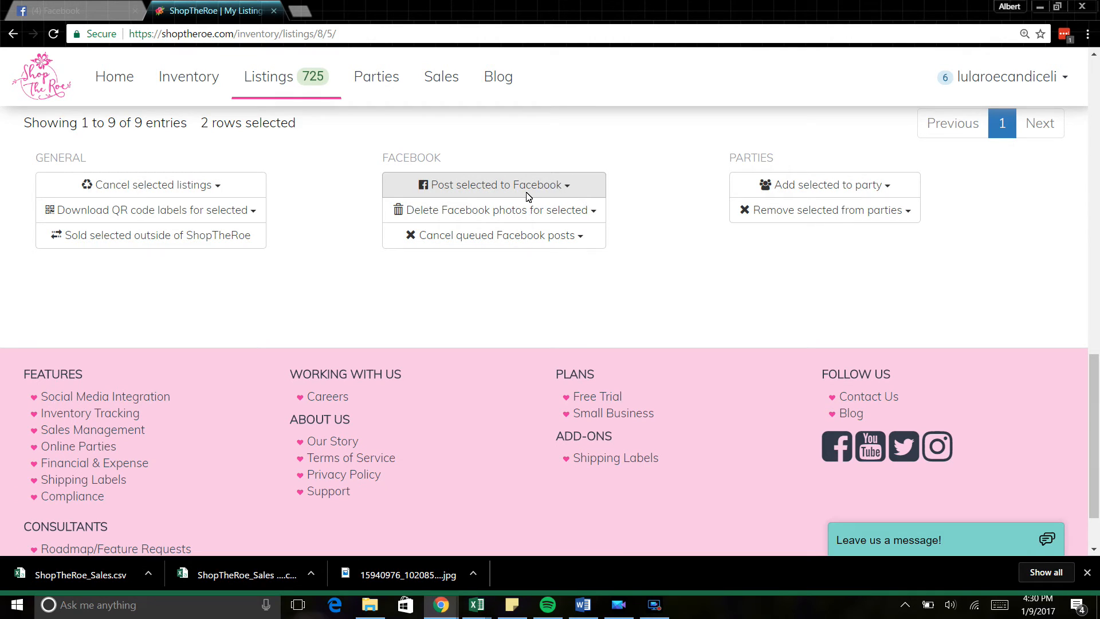
Step: Bring up Delete Facebook photos for the selected listings with Test Lularoe Shop the Roe chosen
left_click(513, 209)
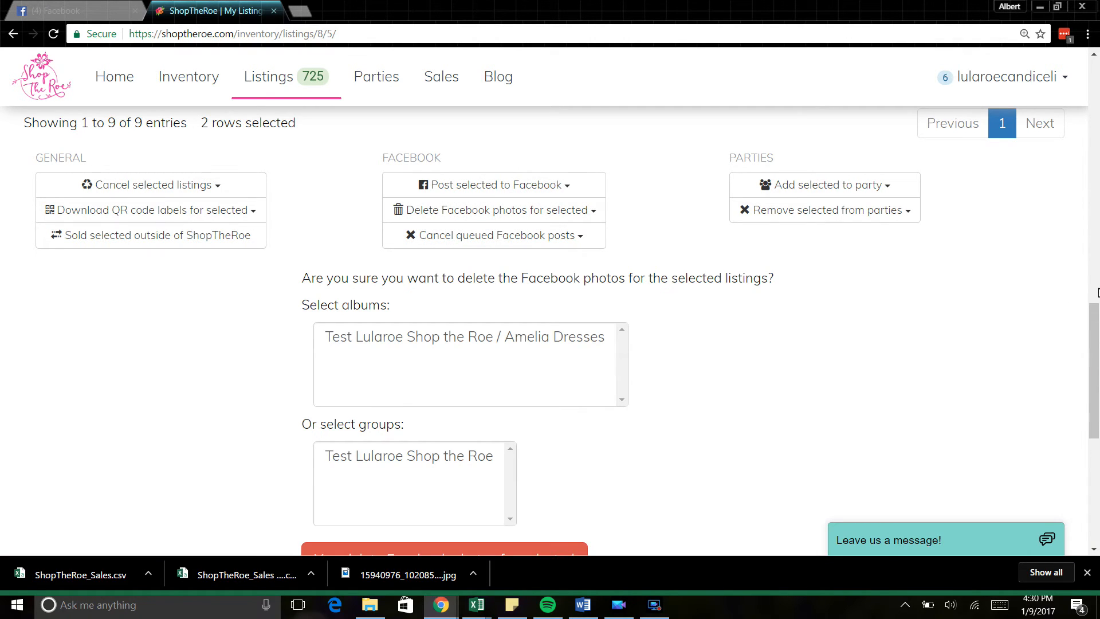
left_click_drag(1097, 315, 1095, 338)
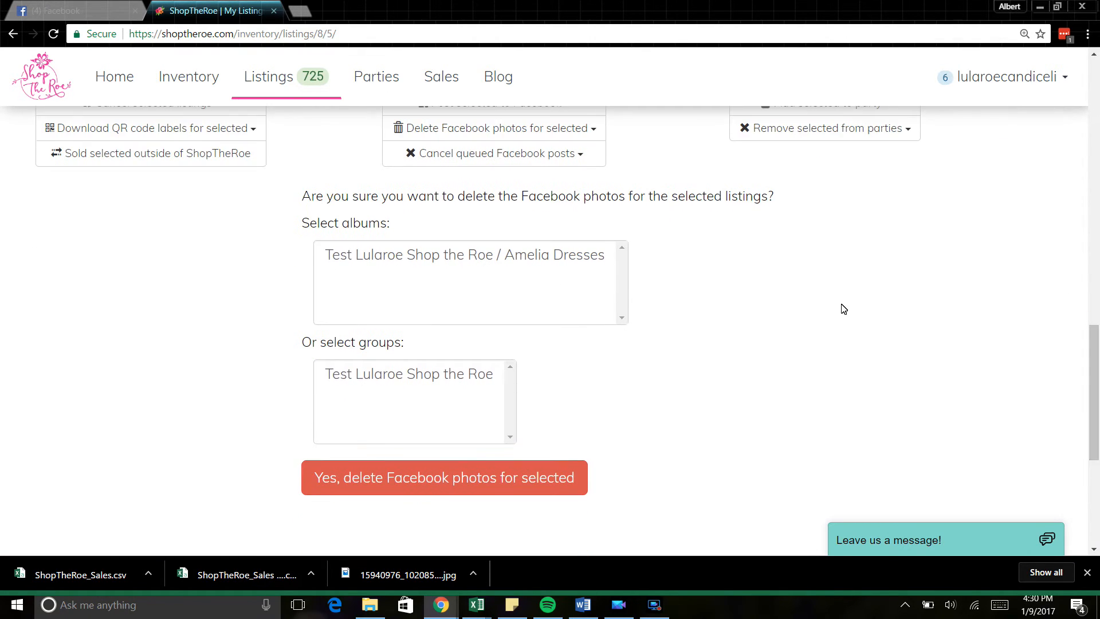
left_click(361, 378)
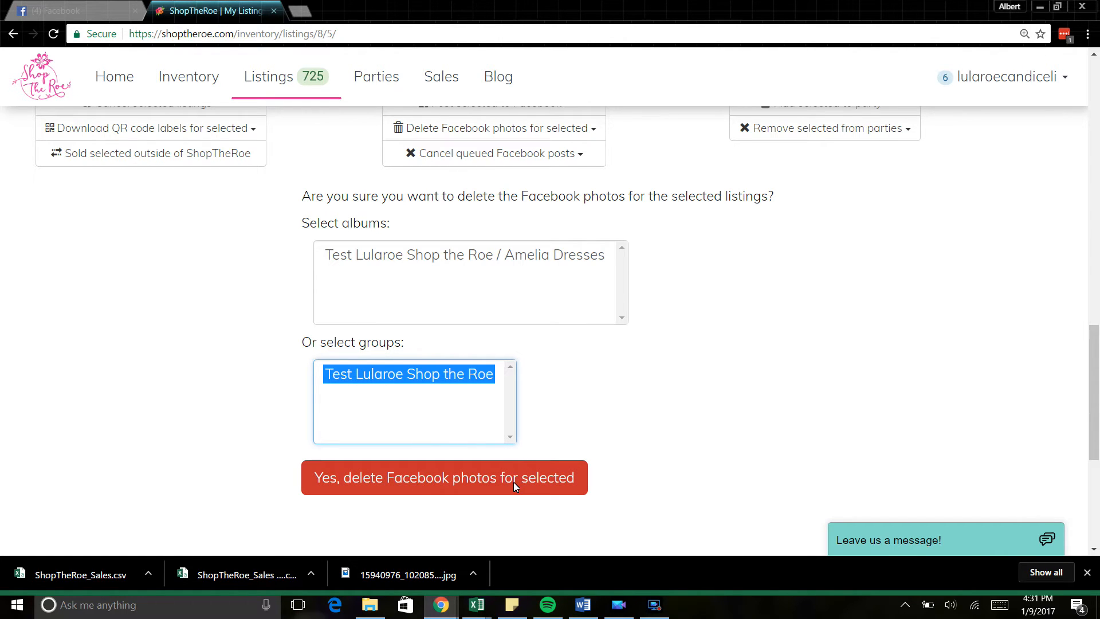
scroll(1095, 411, "up", 5)
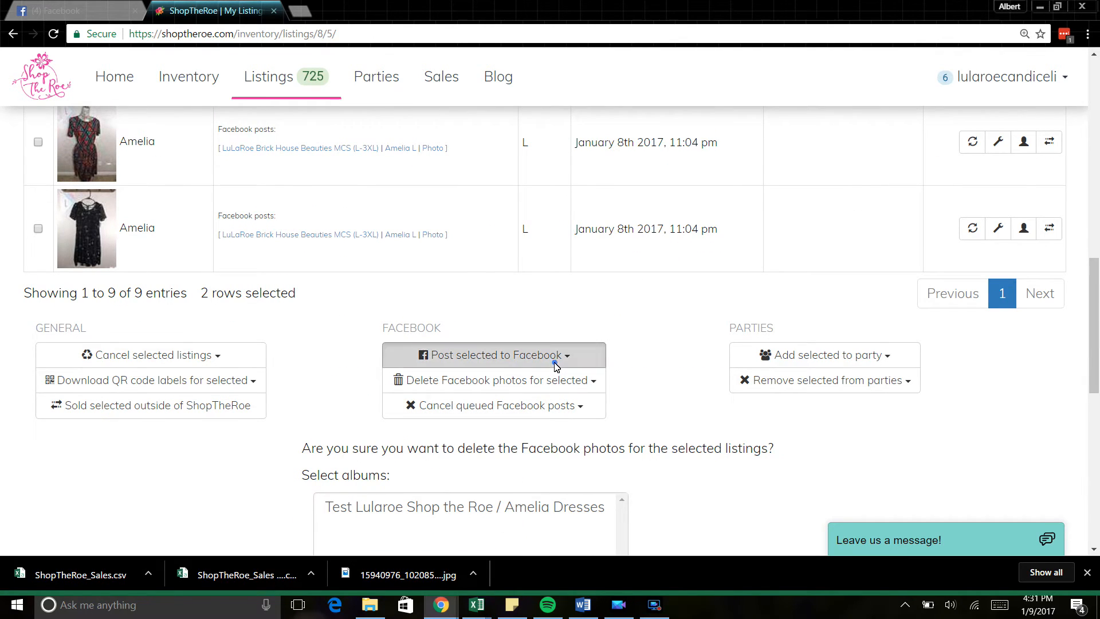
Step: Confirm cancelling the two Amelia listings, then show Amelia's available size L inventory
left_click(553, 356)
left_click(126, 357)
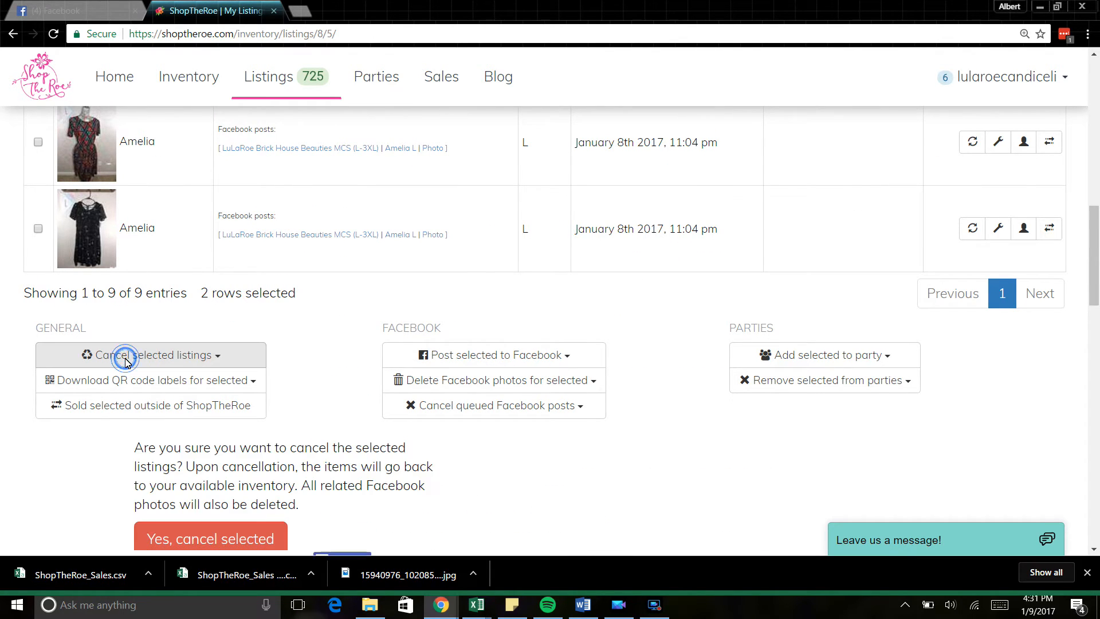
left_click_drag(1098, 287, 1098, 346)
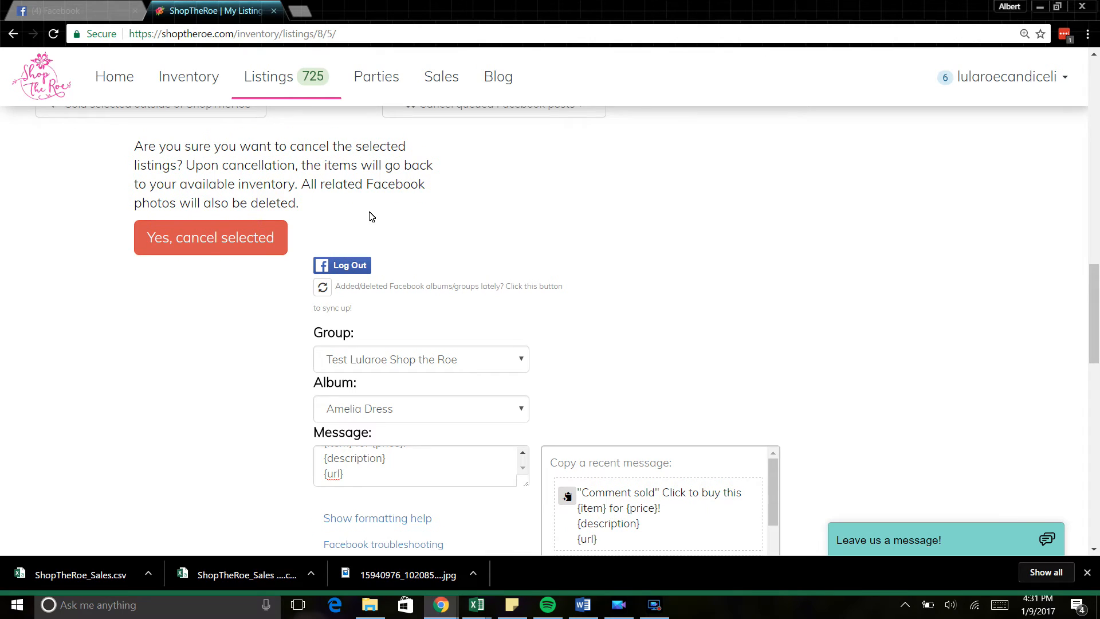
left_click(211, 241)
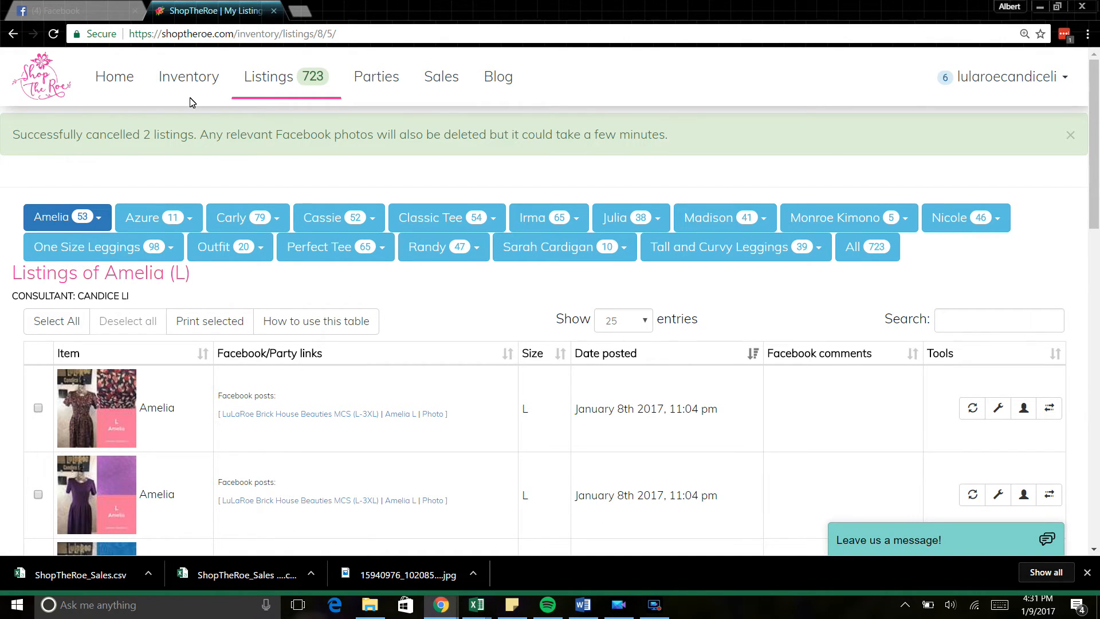
left_click(190, 79)
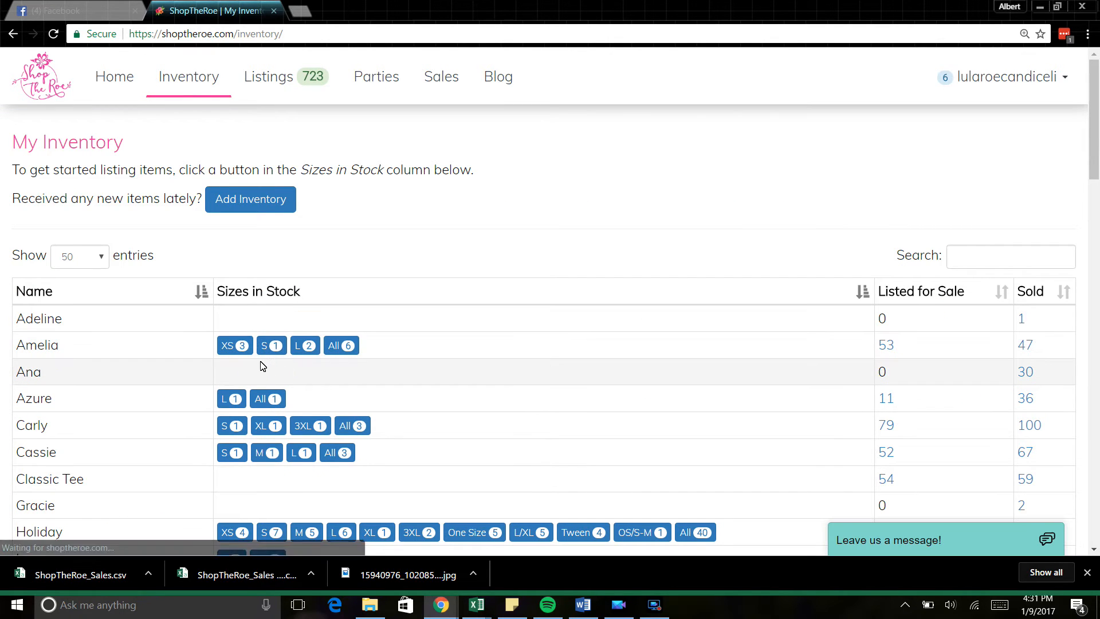
left_click(307, 350)
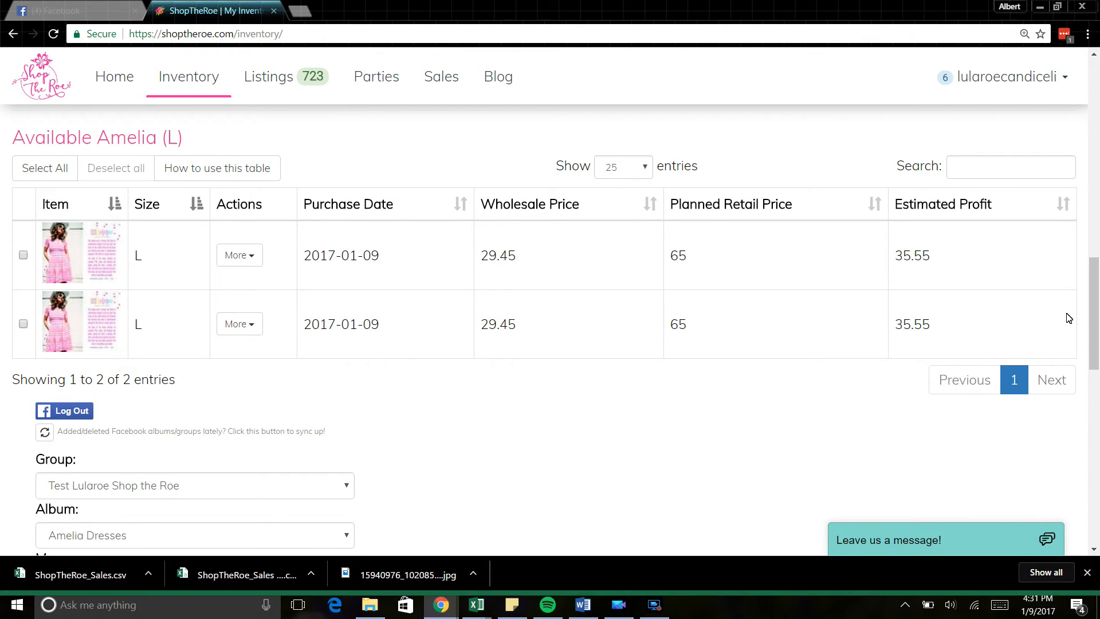
Step: Review the Available Amelia (L) items and a row's actions menu, then go to Listings
left_click_drag(1094, 284, 1098, 86)
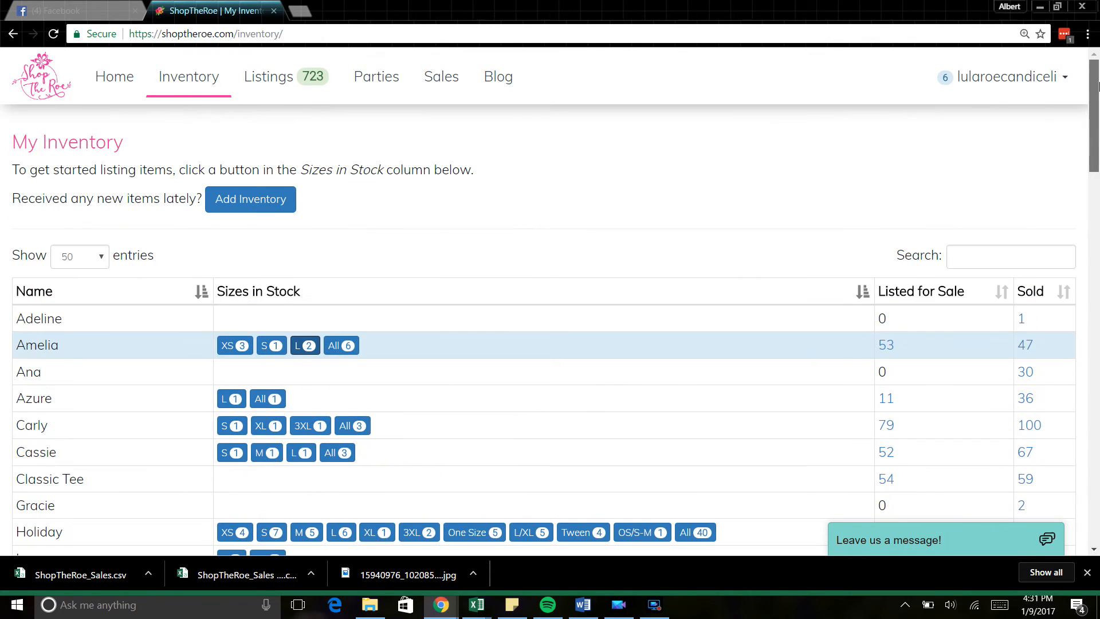
left_click_drag(1091, 144, 1097, 332)
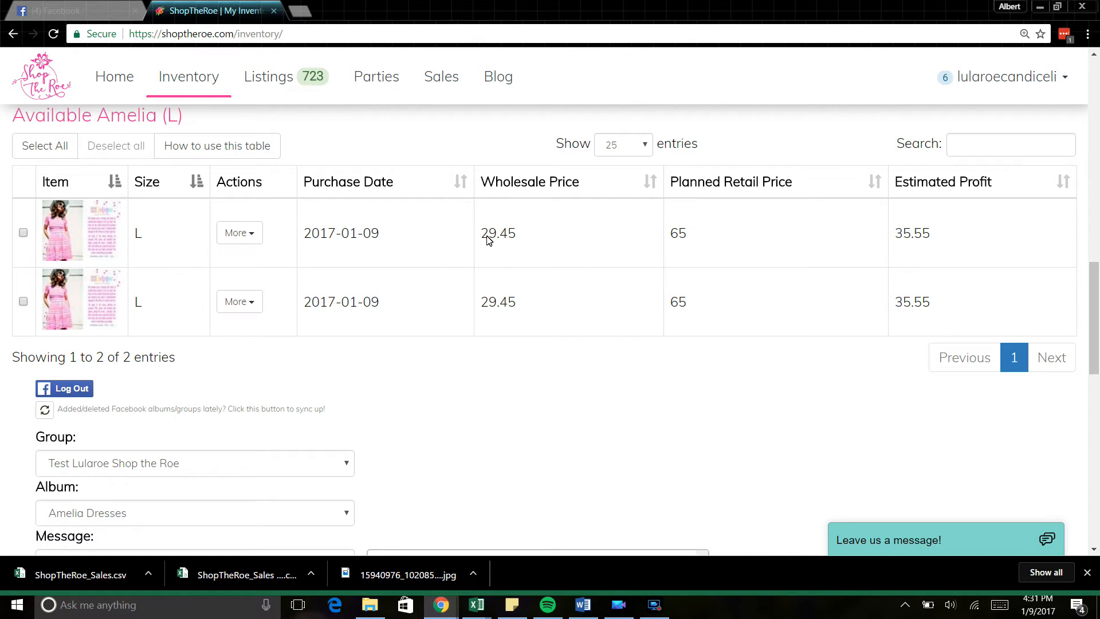
left_click(244, 234)
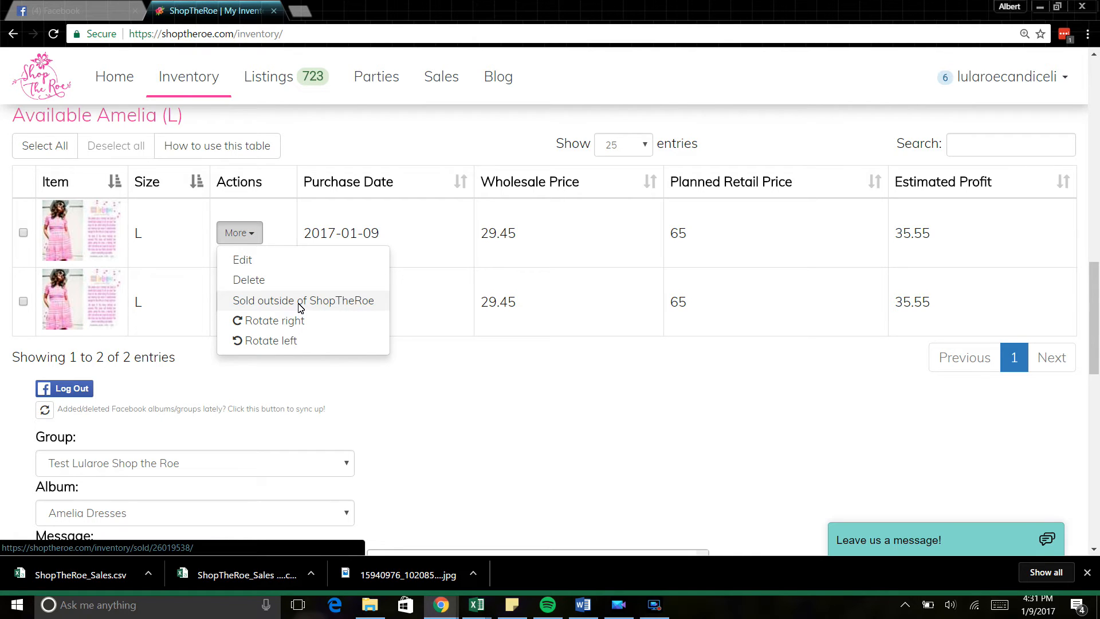
left_click(235, 232)
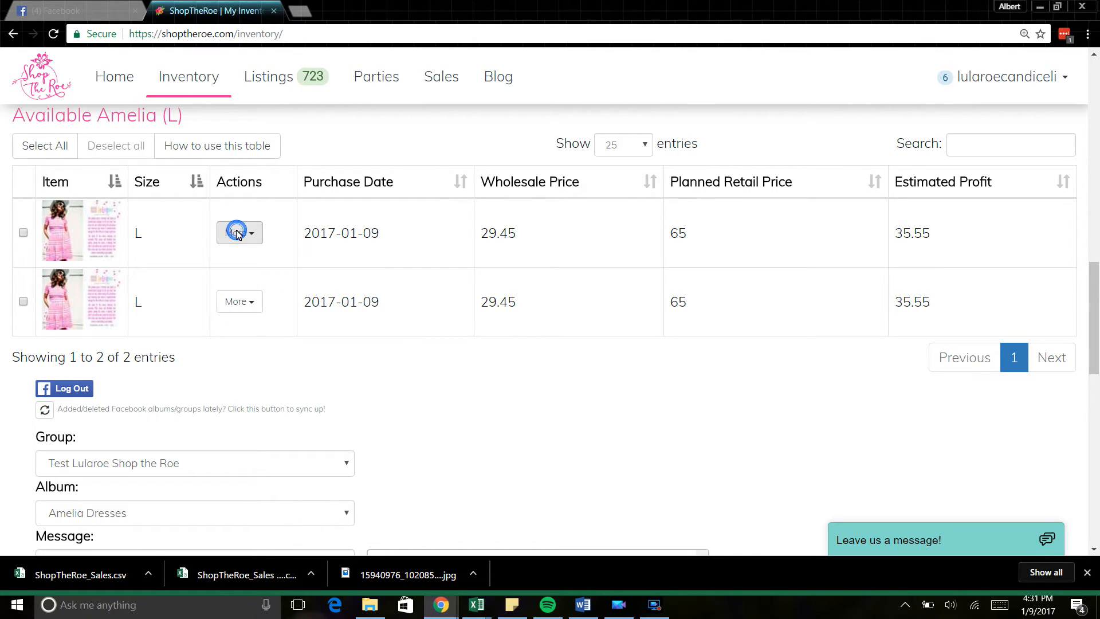
left_click(277, 80)
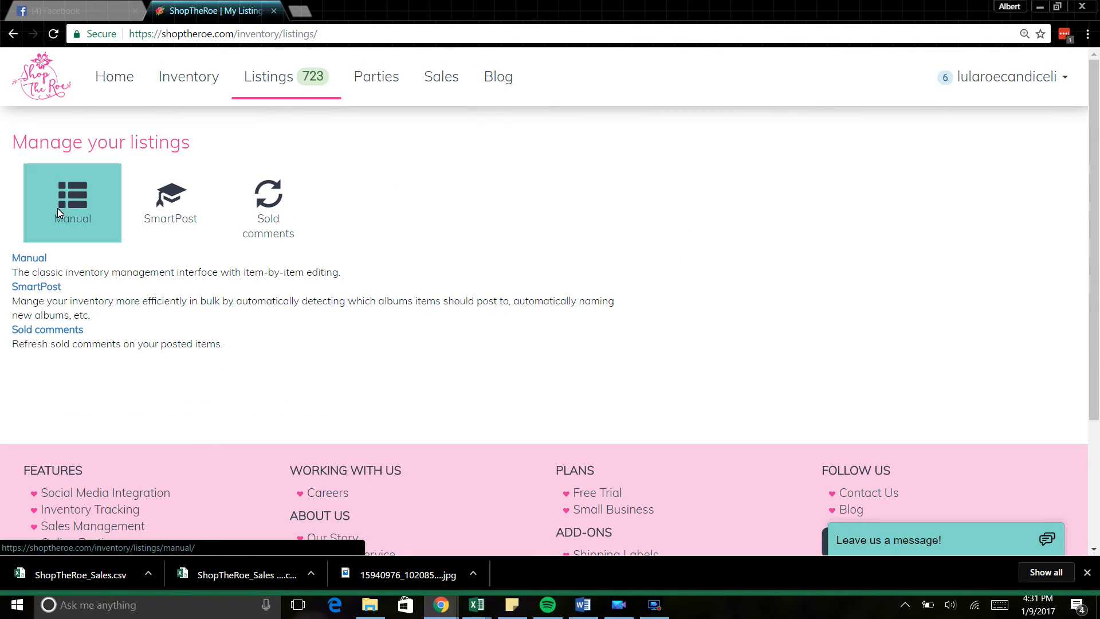
Step: Open Manual listings and display the Amelia listings in size XS
left_click(64, 204)
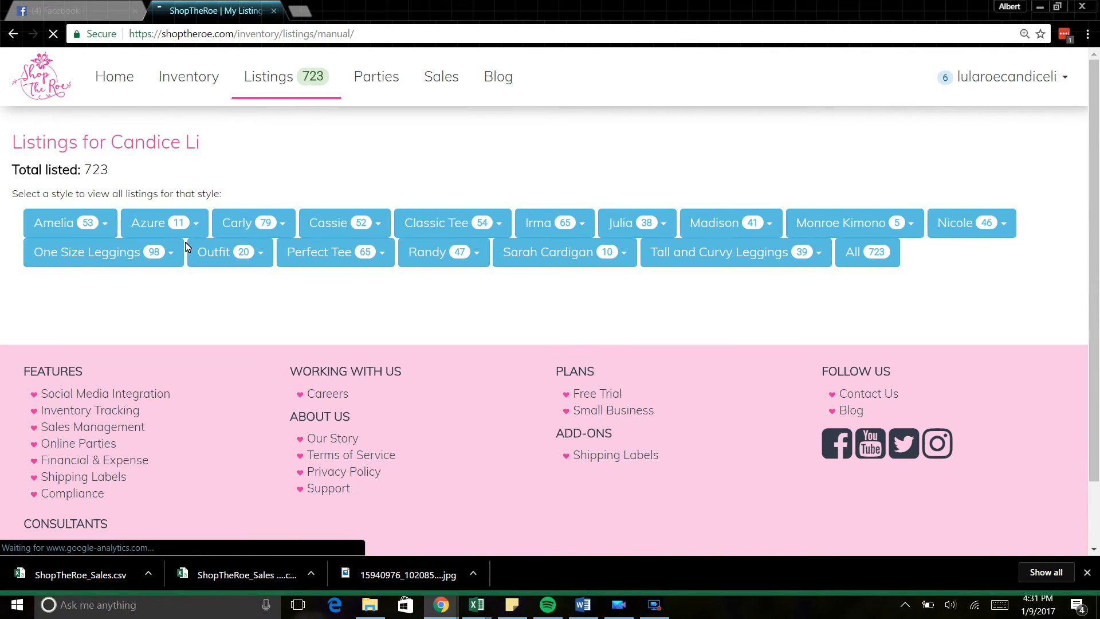
left_click(90, 221)
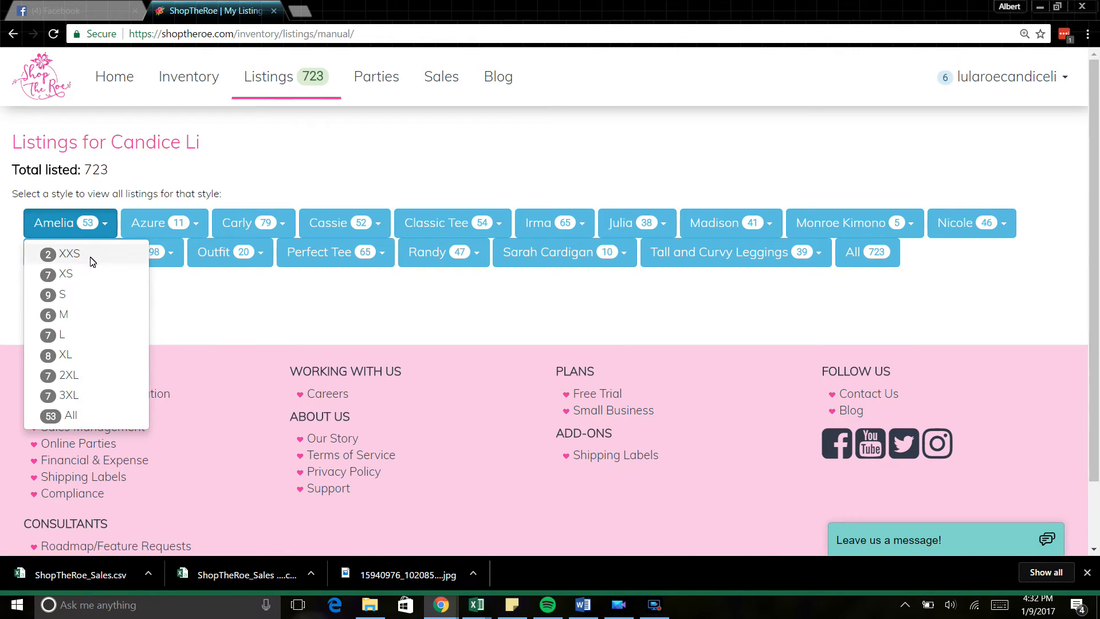
left_click(89, 275)
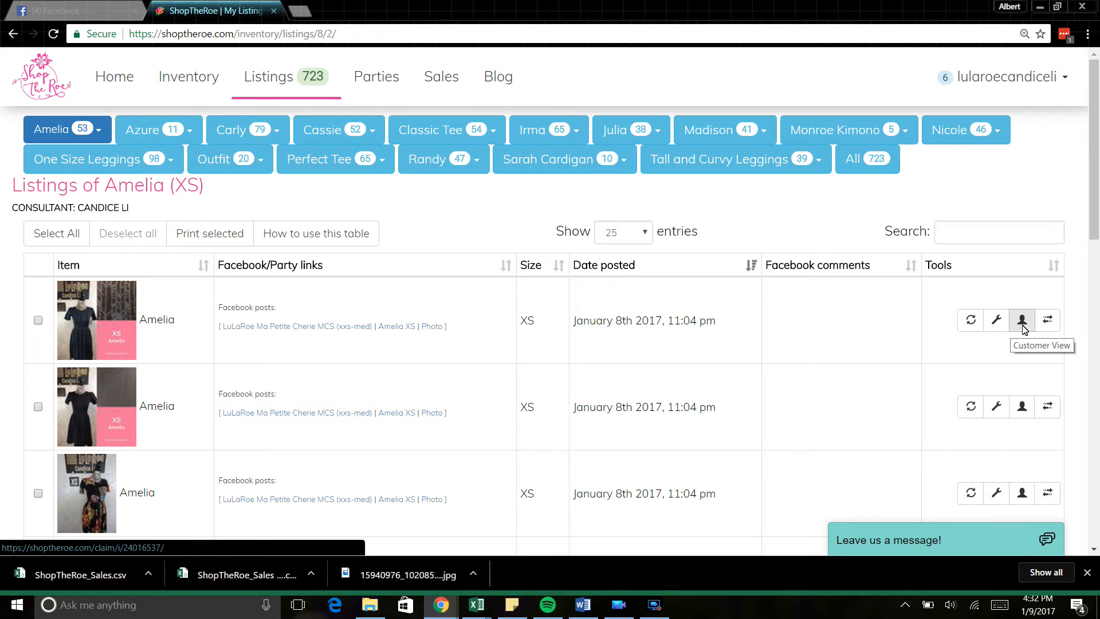
Step: Mark the first Amelia XS item as sold outside ShopTheRoe, trying then clearing a previous-customer search
left_click(1053, 325)
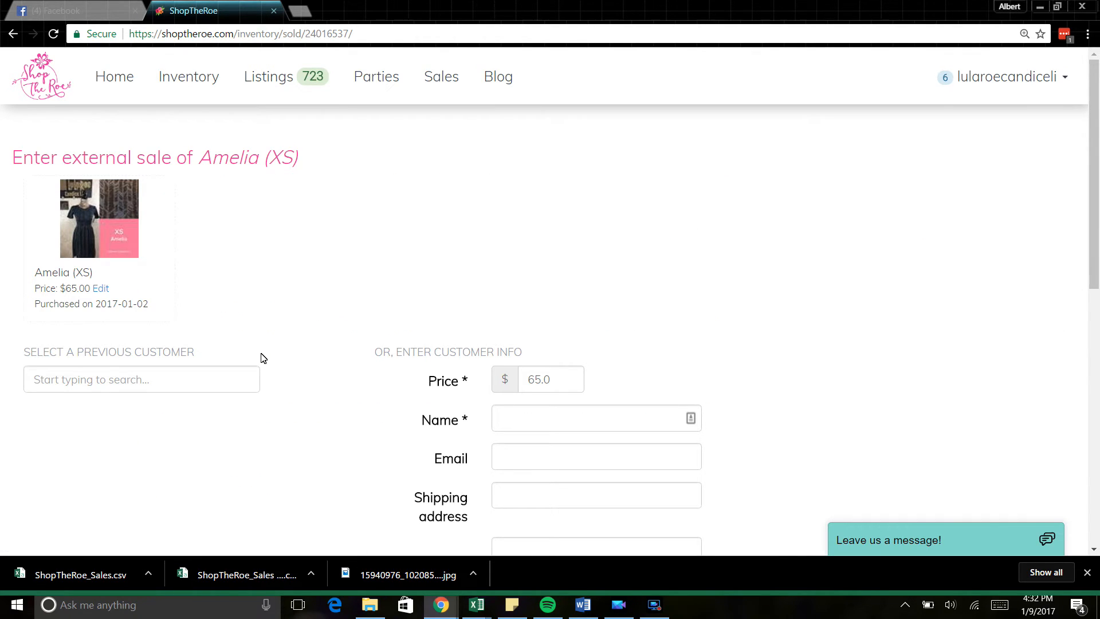
scroll(521, 282, "down", 2)
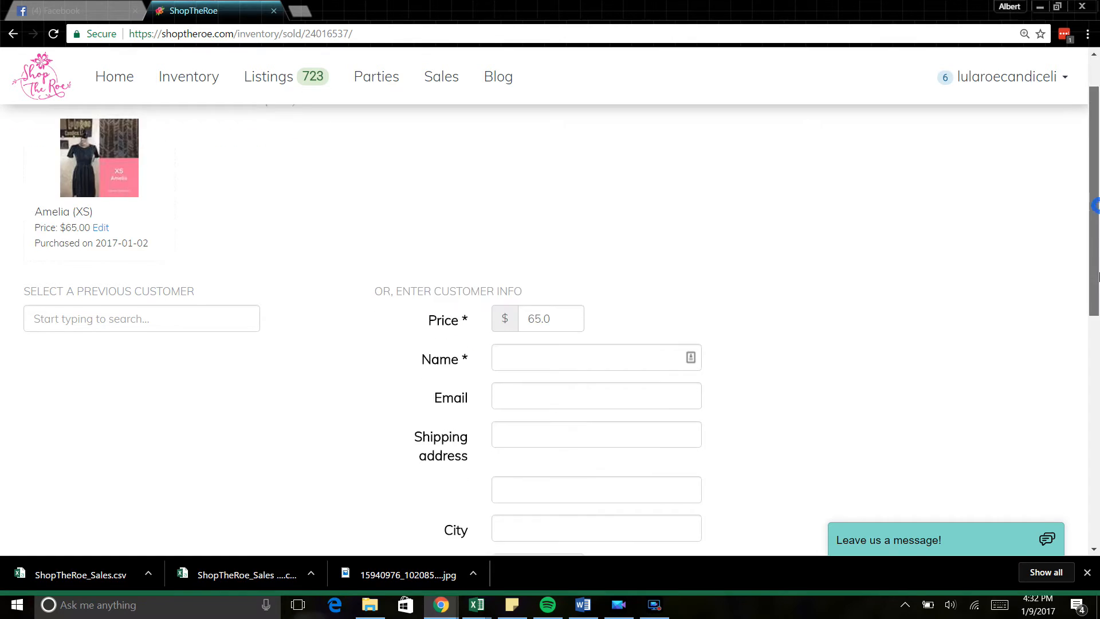
scroll(520, 282, "up", 2)
left_click(223, 379)
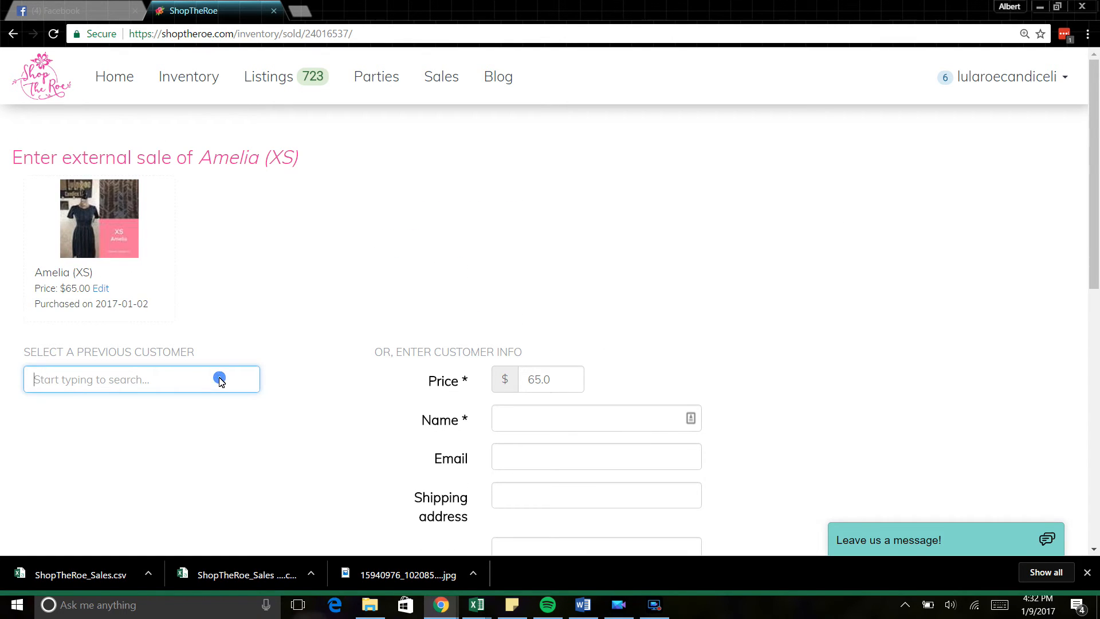
type("Emm")
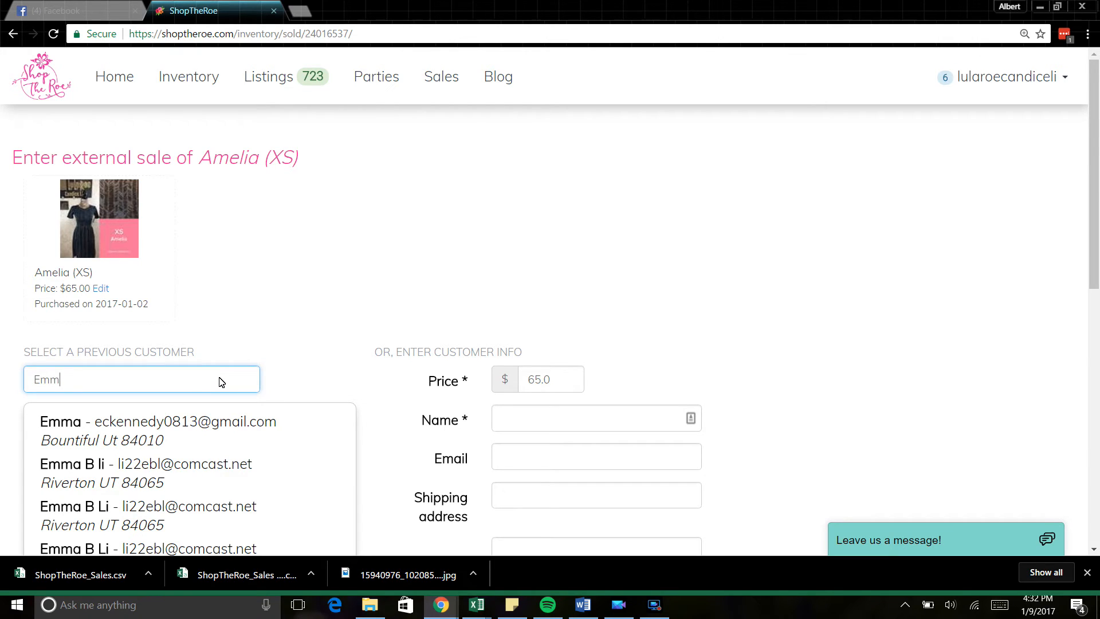
key("BackSpace")
key("BackSpace")
key("BackSpace")
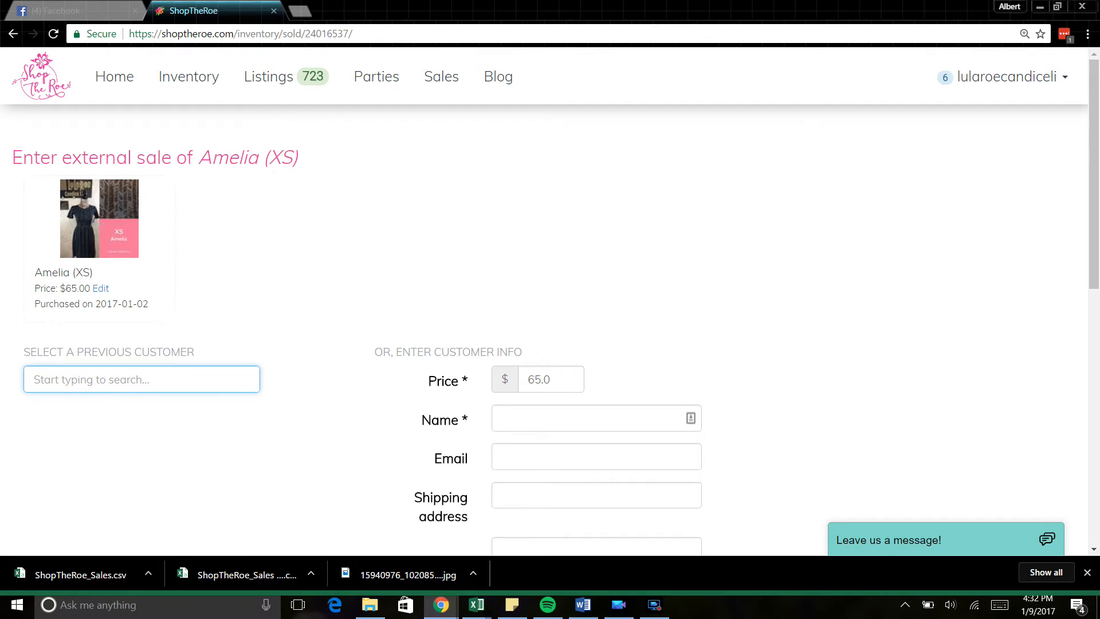
scroll(1097, 194, "down", 3)
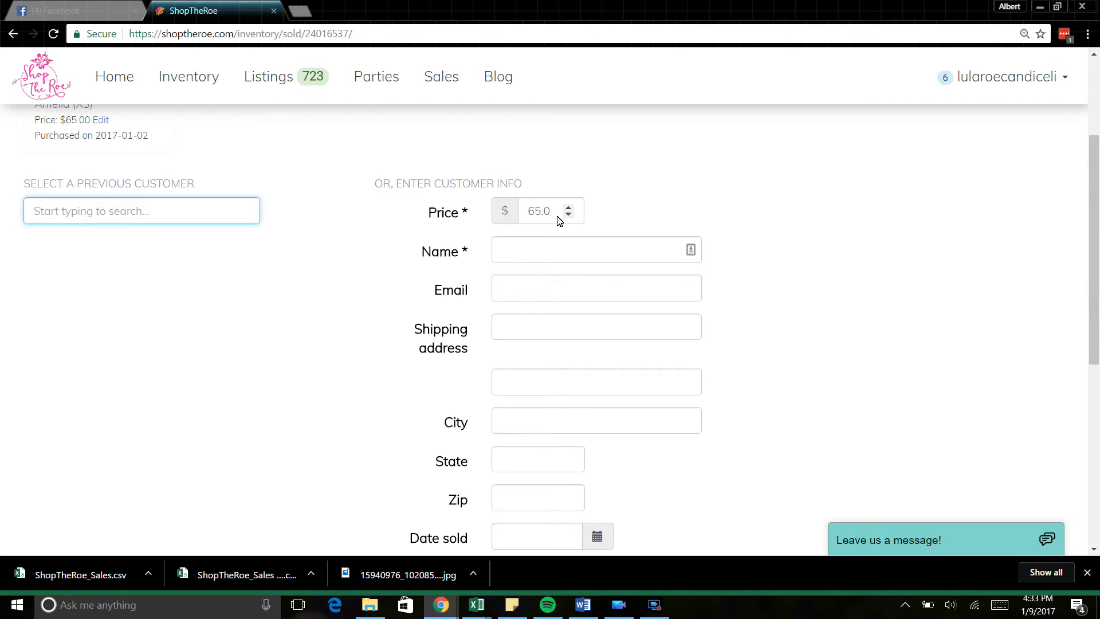
Step: Enter the customer's name and a placeholder email in the external sale form
left_click(564, 246)
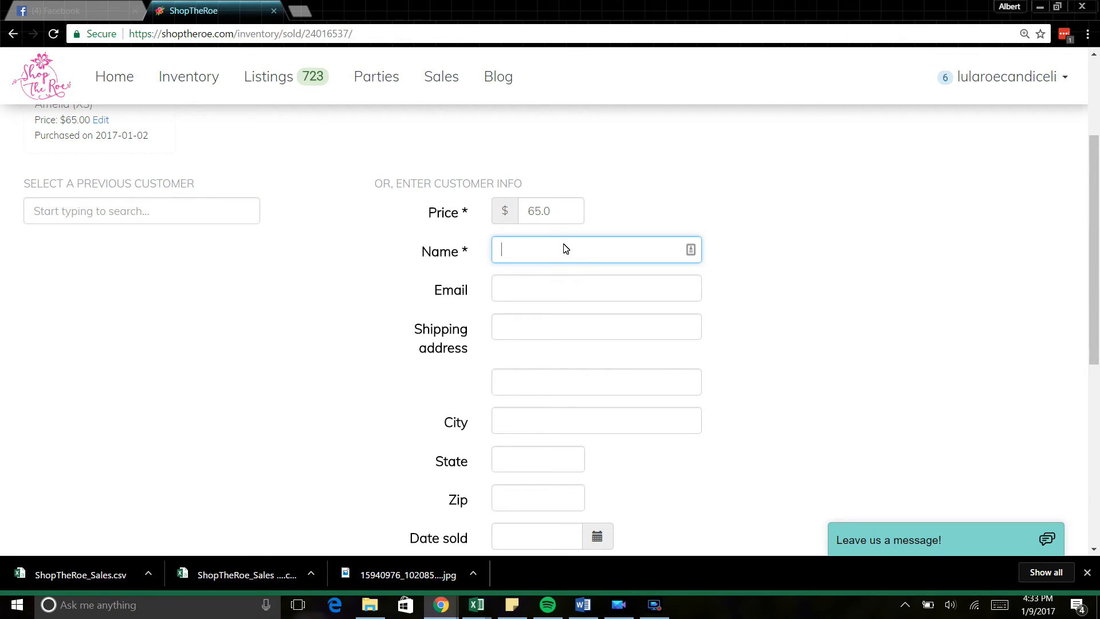
type("C")
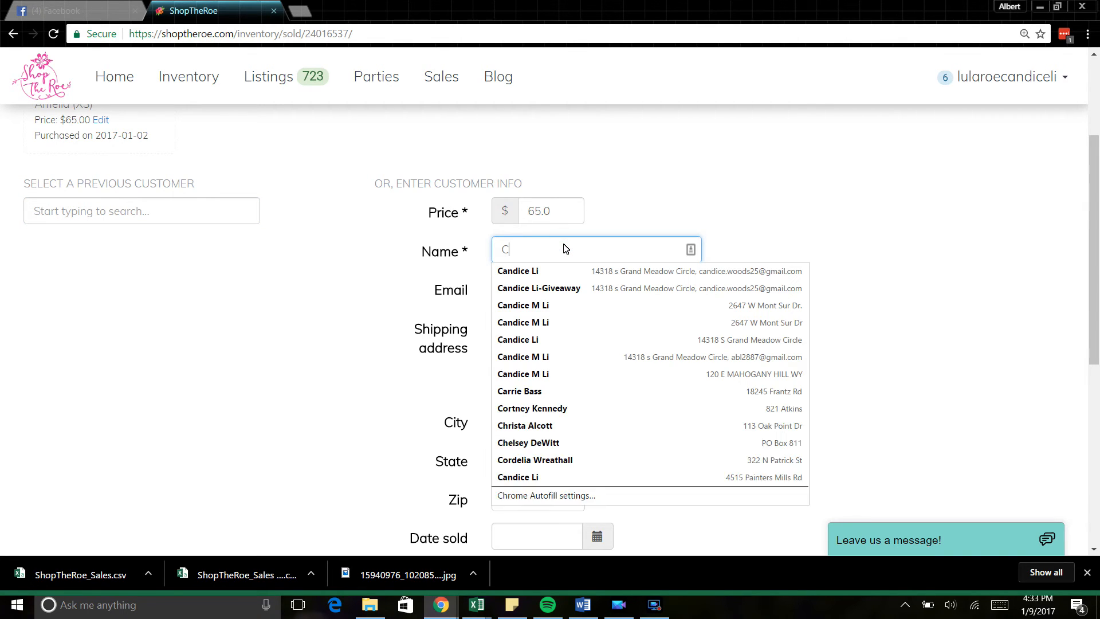
type("andice")
key("Tab")
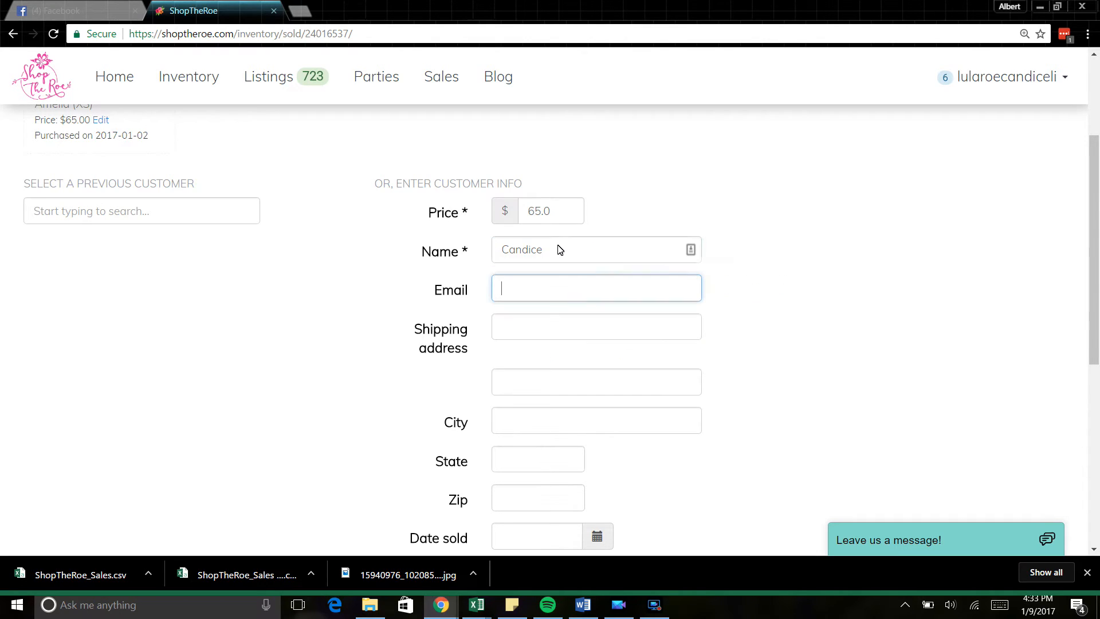
type("l")
key("BackSpace")
type("lllll")
Step: Fill in the customer's shipping street address, city, state and zip code
key("Tab")
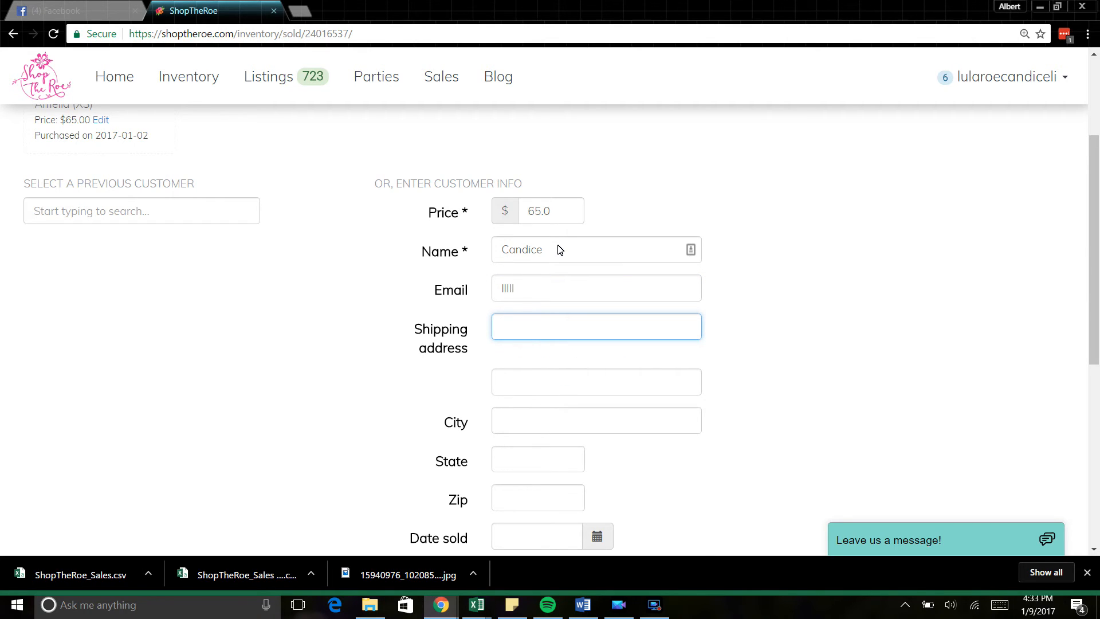
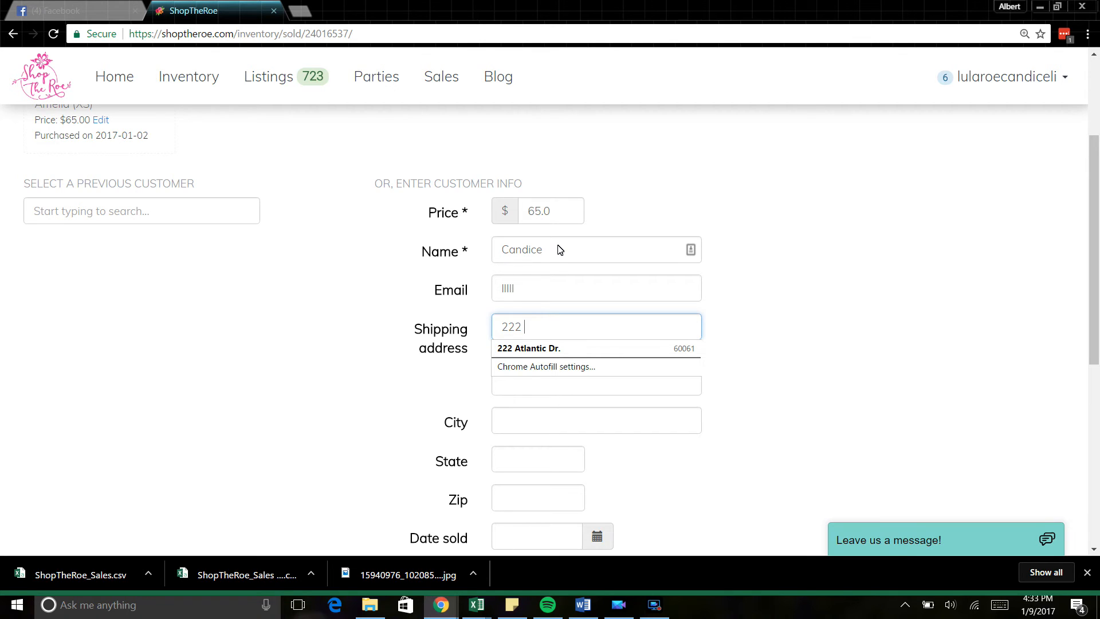
key("Tab")
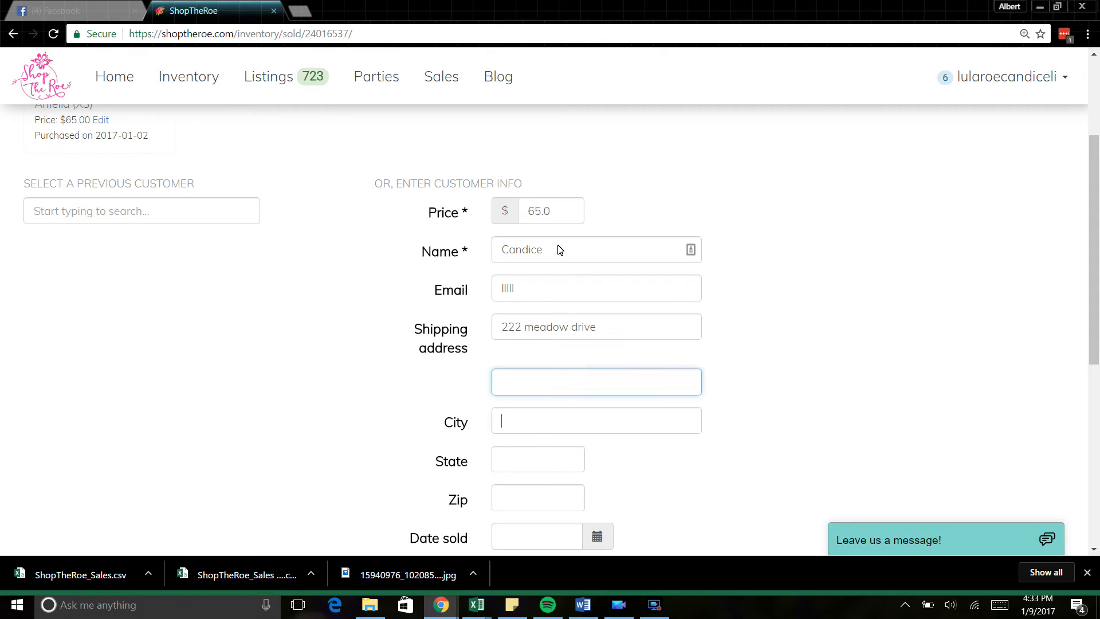
type("Al")
key("BackSpace")
key("BackSpace")
type("SLC")
key("Tab")
type("UT")
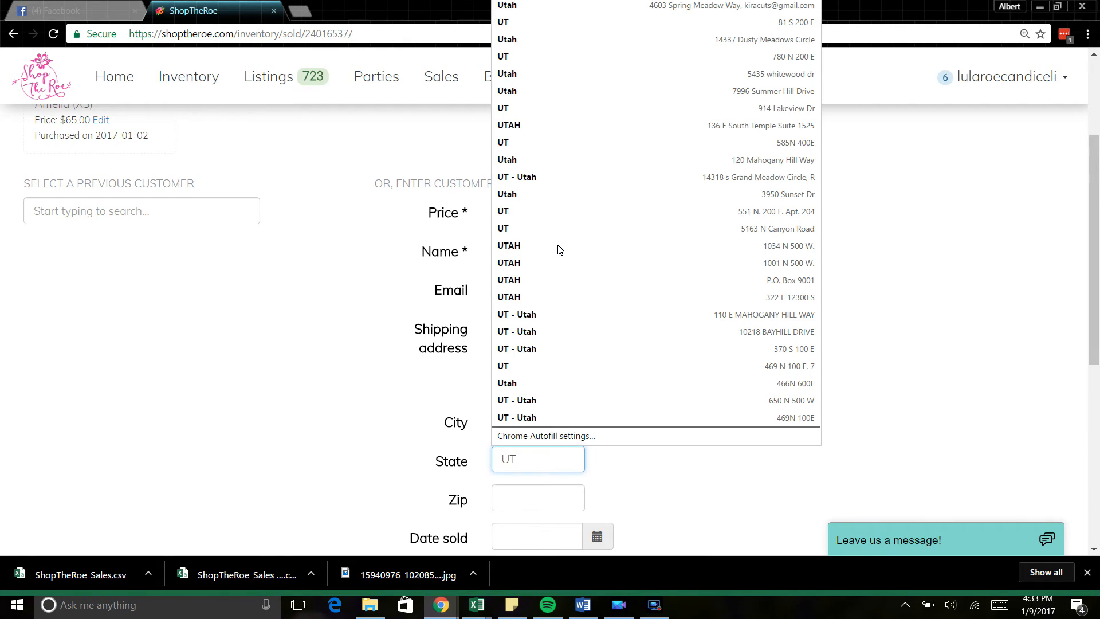
key("Tab")
type("84003")
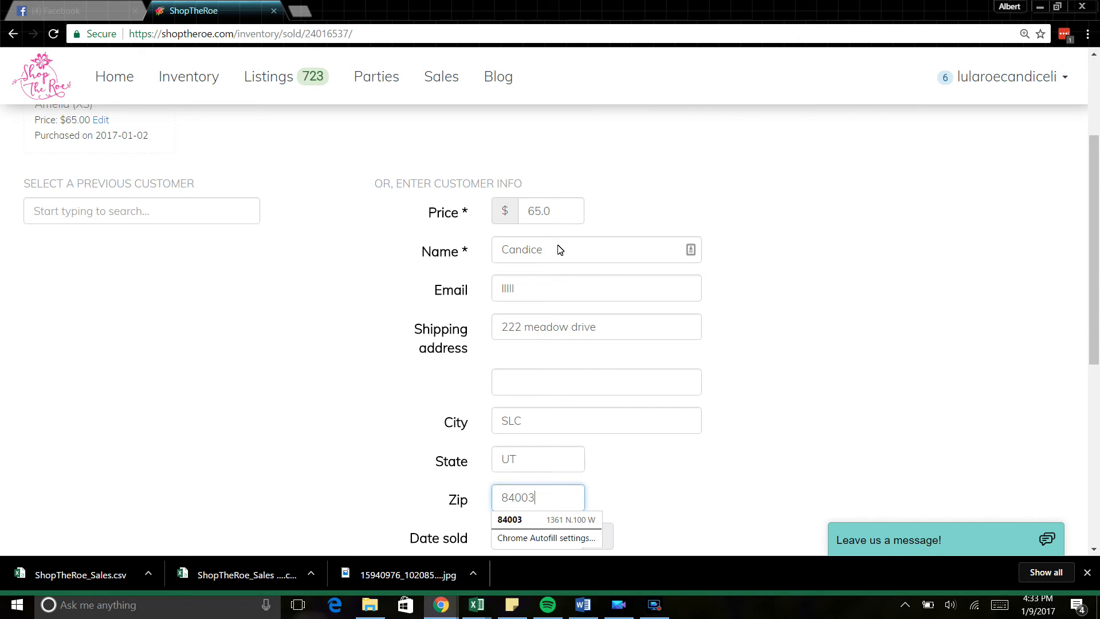
left_click(951, 255)
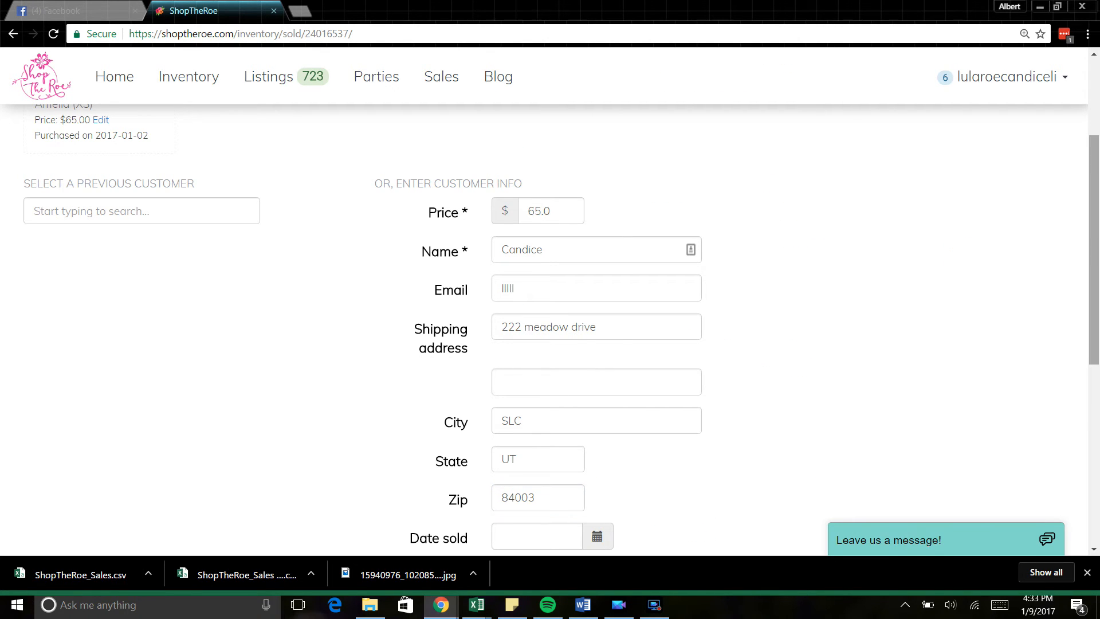
scroll(1098, 292, "down", 3)
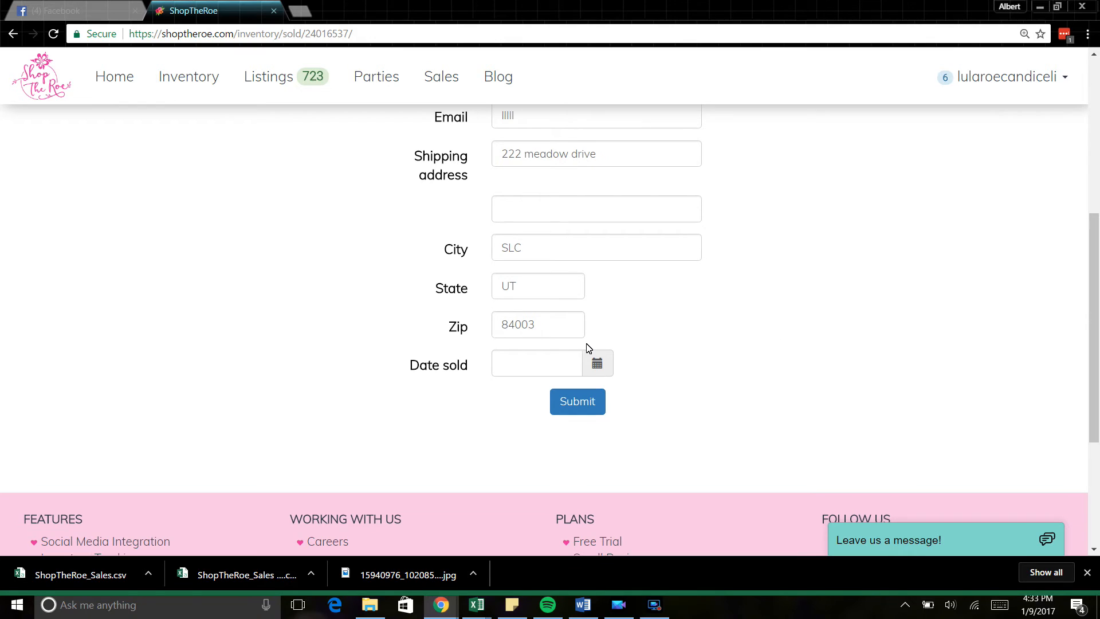
Step: Set the sale date to January 9, 2017 and submit the external sale form
left_click(595, 364)
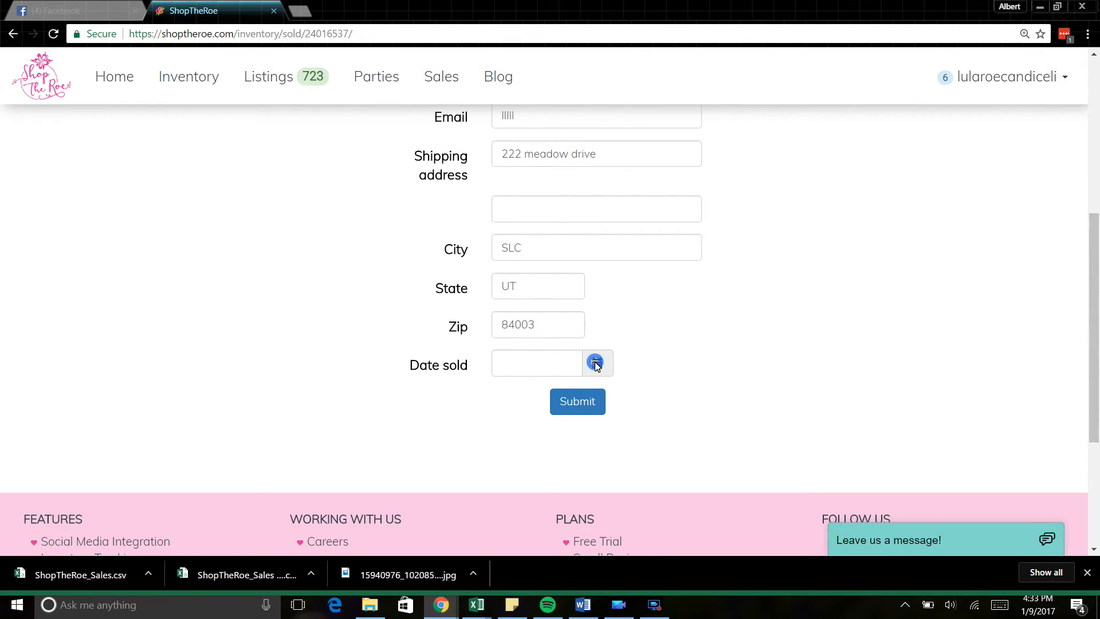
left_click(553, 364)
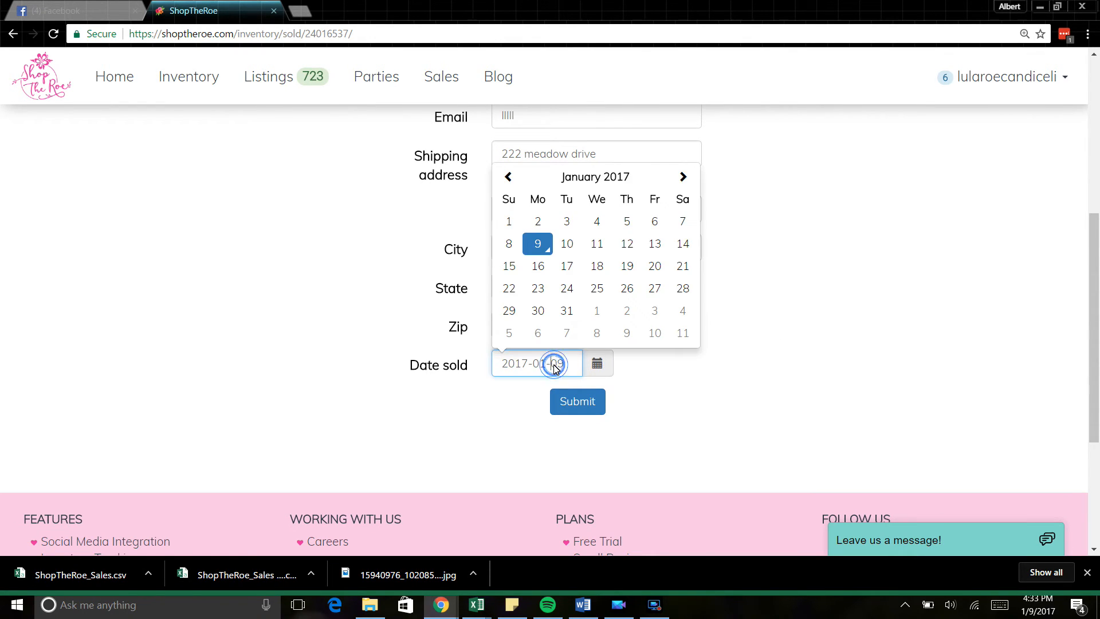
left_click(537, 245)
left_click(579, 404)
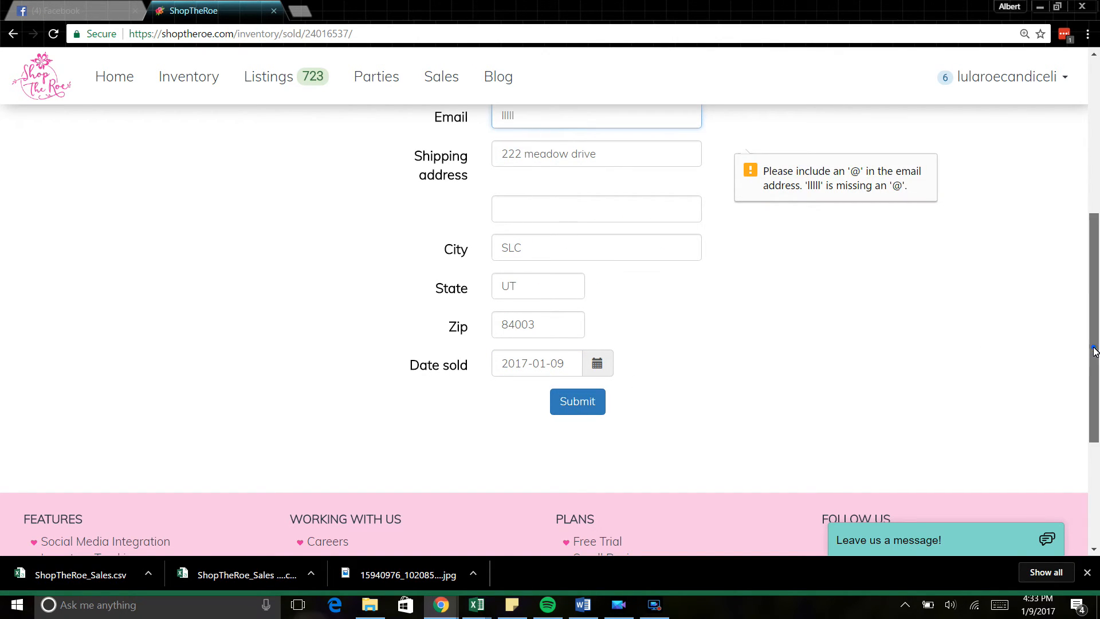
Step: Replace the invalid email with the customer's saved details and resubmit the sale
scroll(1092, 352, "up", 3)
double_click(585, 298)
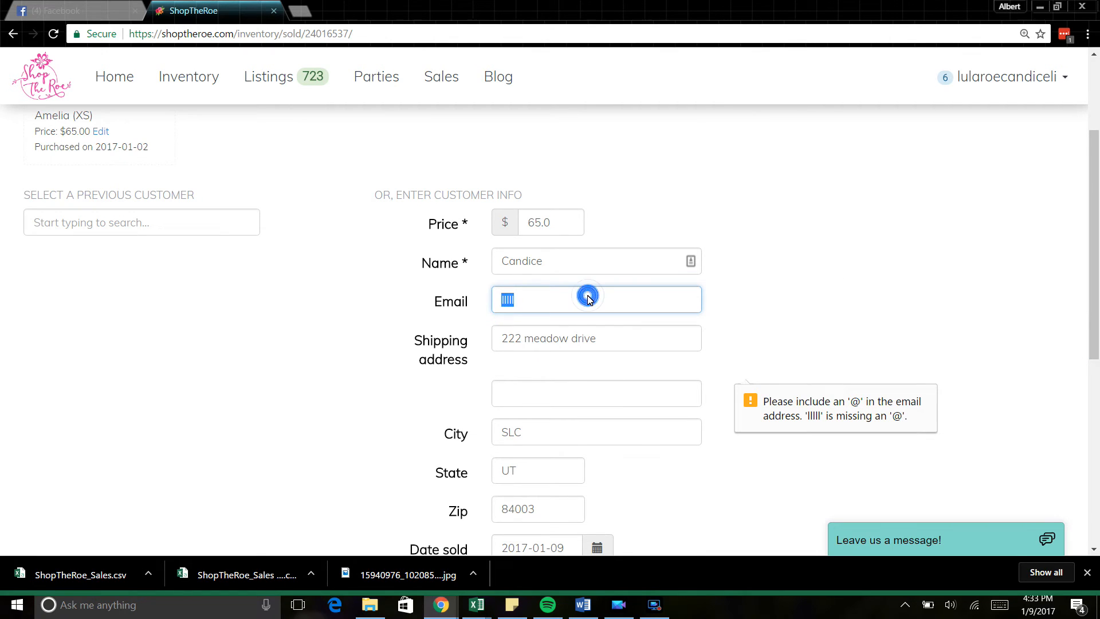
type("lul")
left_click(584, 321)
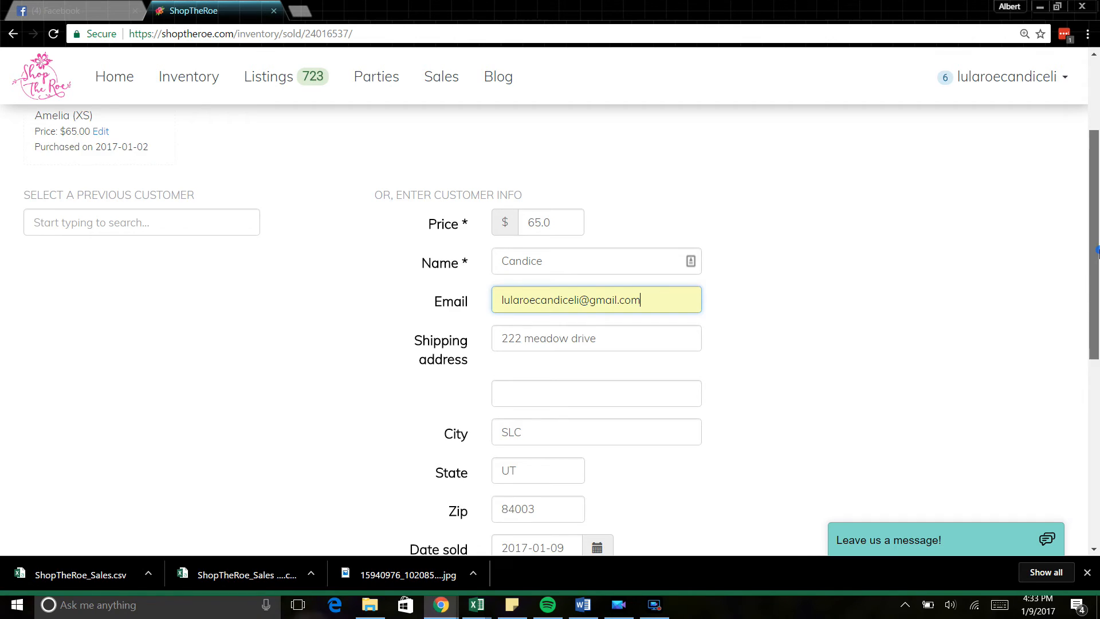
scroll(1070, 418, "down", 6)
left_click(574, 231)
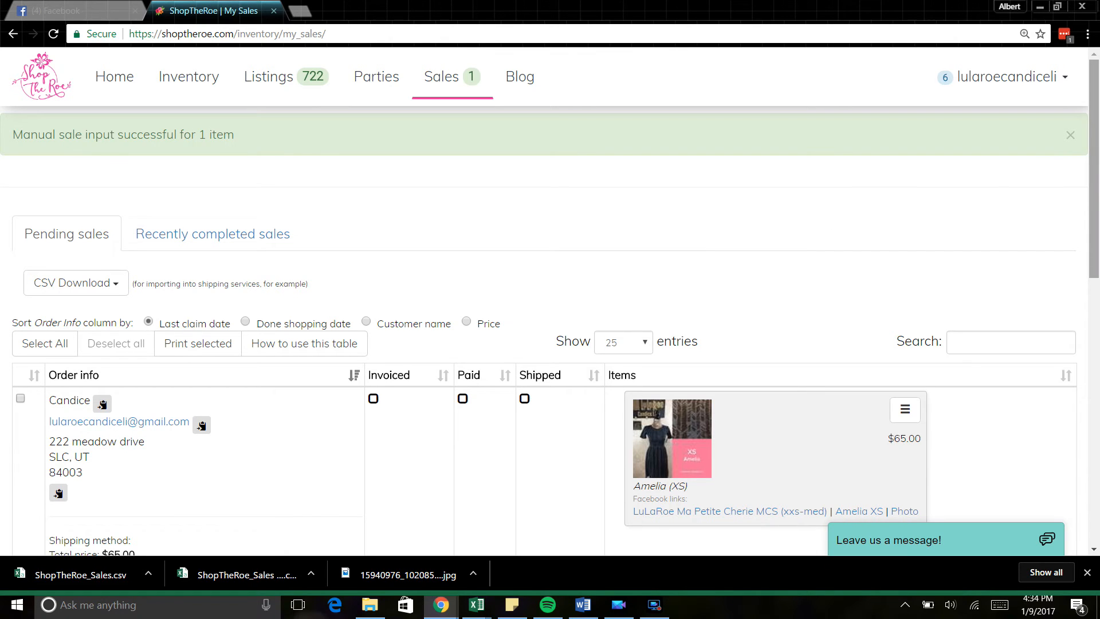
left_click_drag(1099, 147, 1098, 190)
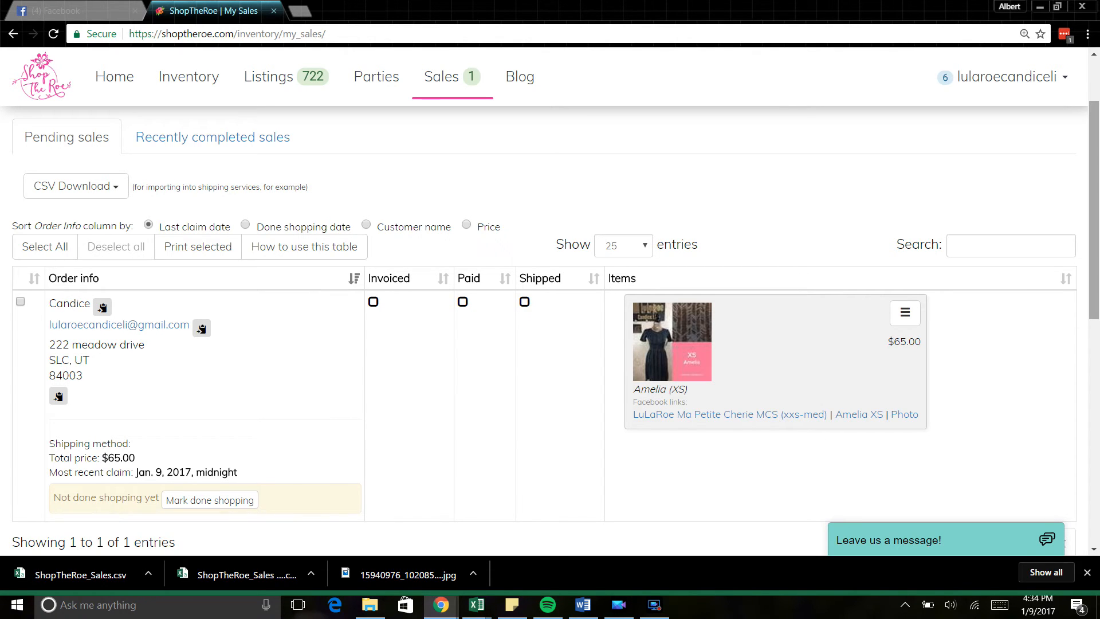
left_click_drag(1094, 258, 1095, 218)
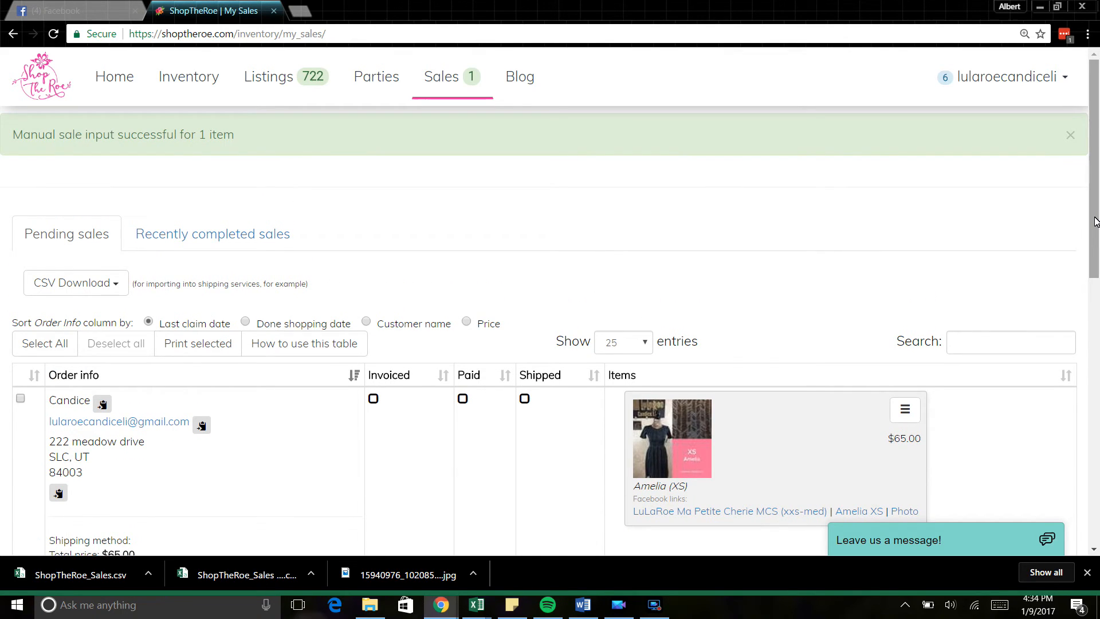
left_click(1095, 200)
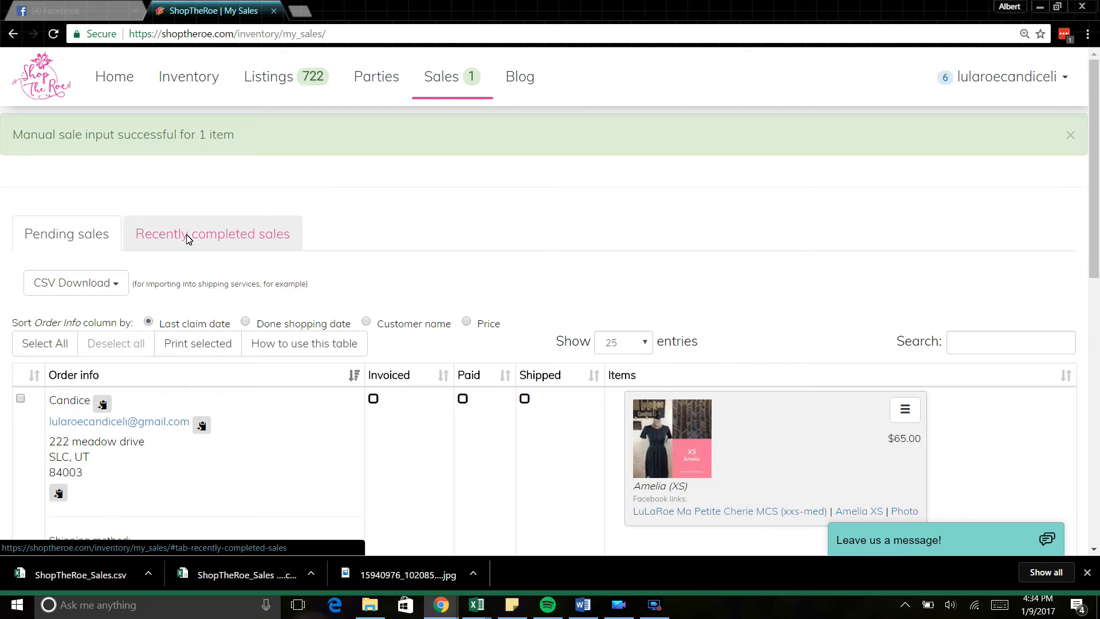
left_click(1011, 346)
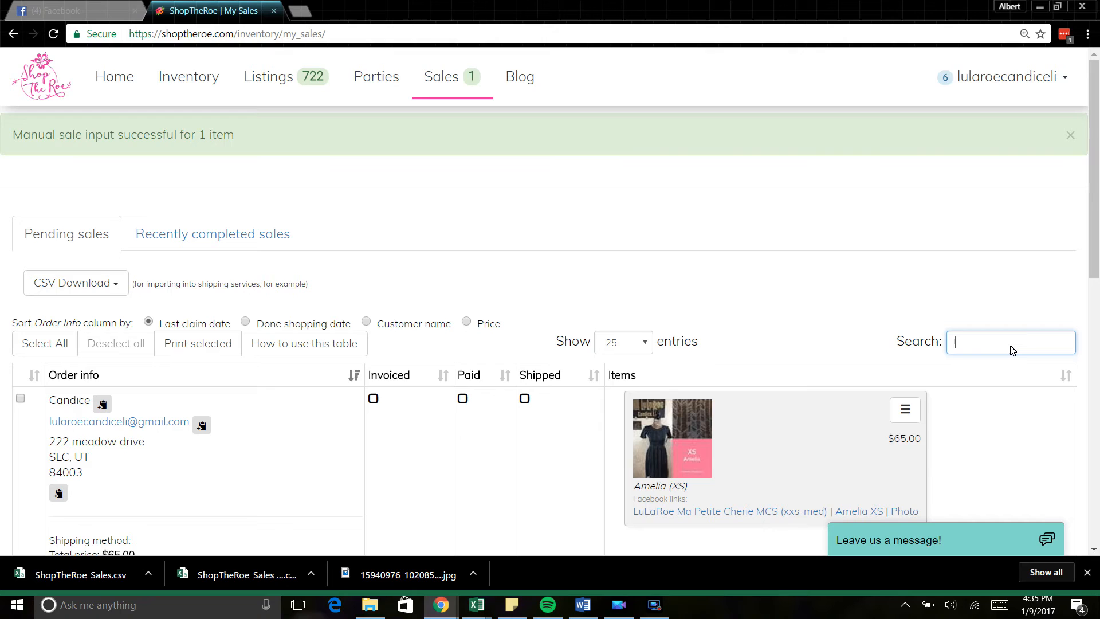
type("candice")
key("BackSpace")
key("BackSpace")
key("BackSpace")
key("BackSpace")
key("BackSpace")
key("BackSpace")
key("BackSpace")
left_click_drag(1098, 155, 1097, 180)
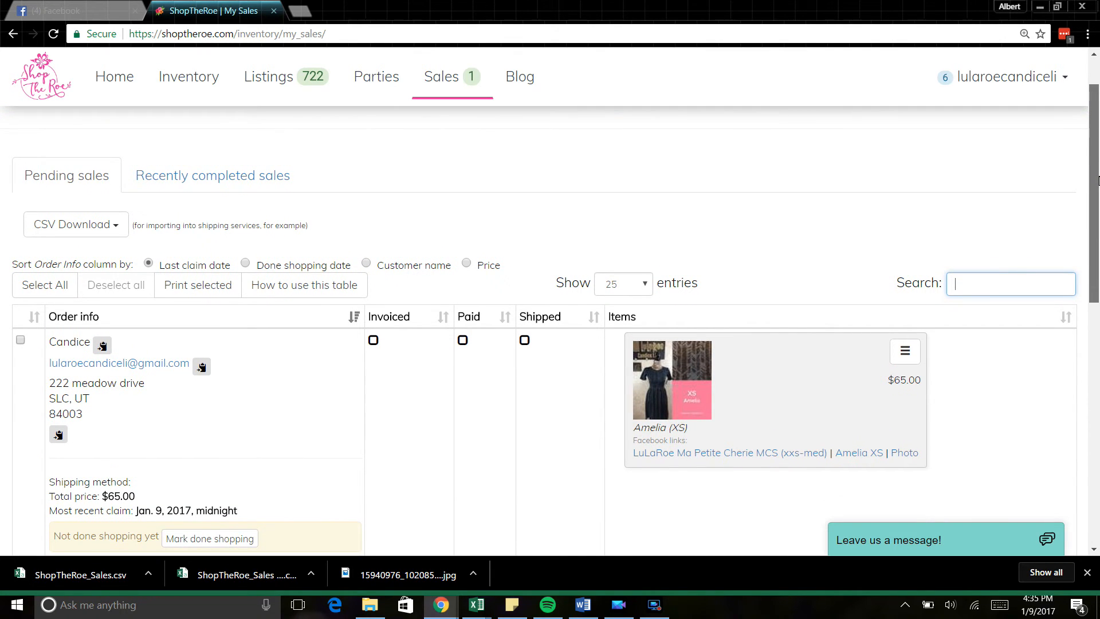
left_click_drag(1098, 180, 1098, 212)
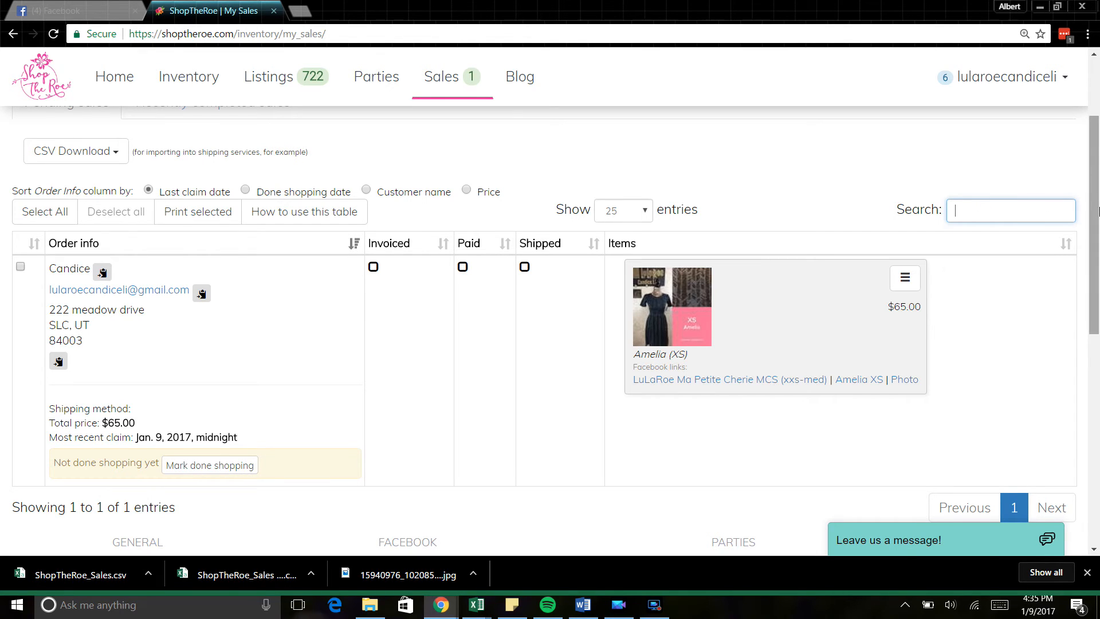
left_click_drag(1098, 212, 1096, 166)
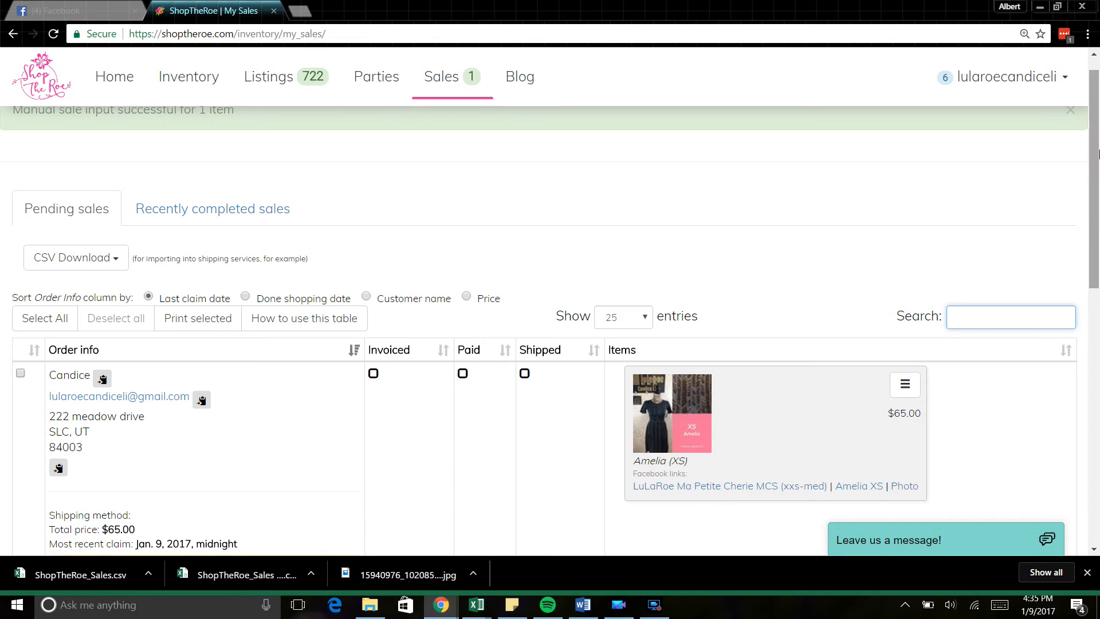
left_click_drag(1095, 150, 1094, 247)
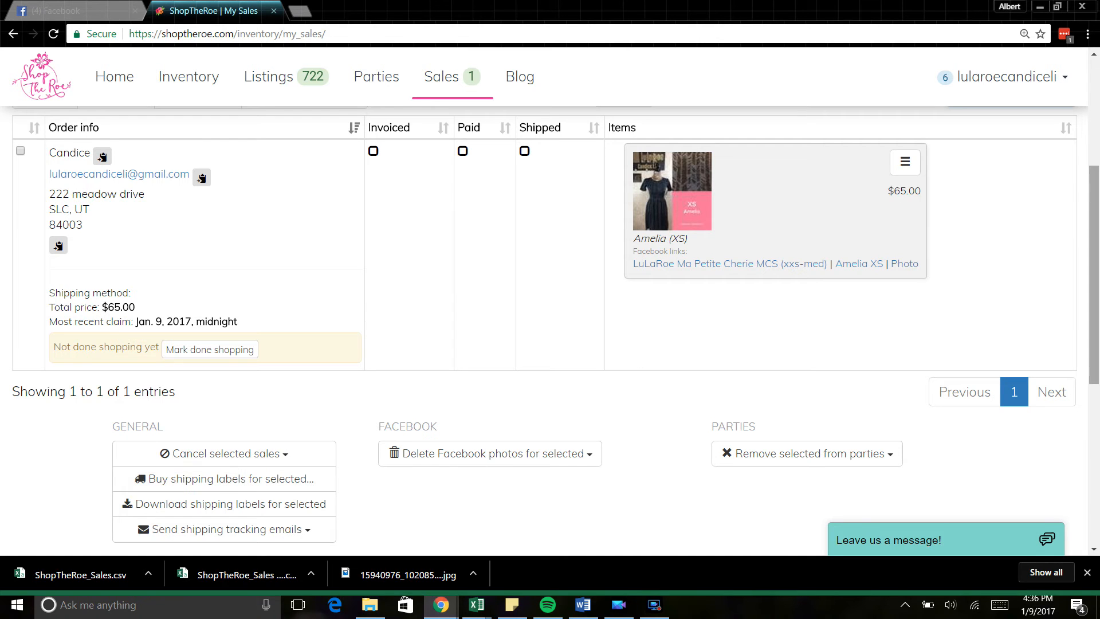
Step: Scroll to the top of Sales and open the action menu on the pending Amelia (XS) card
left_click_drag(1098, 278, 1099, 153)
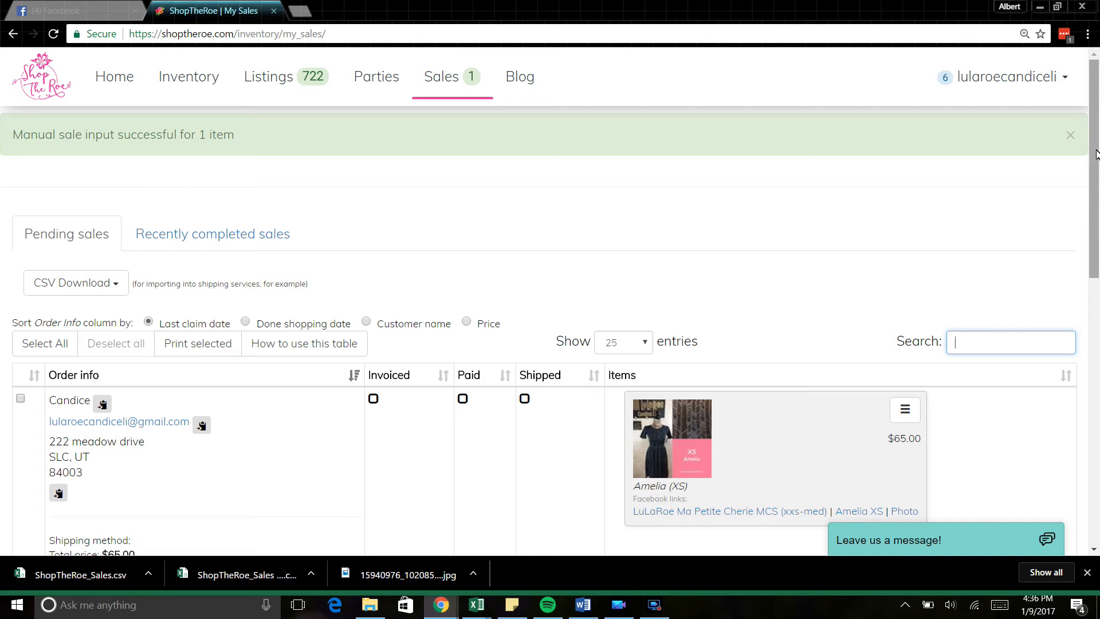
mouse_move(1097, 152)
left_mouse_down()
mouse_move(1095, 210)
mouse_move(1091, 160)
left_mouse_up()
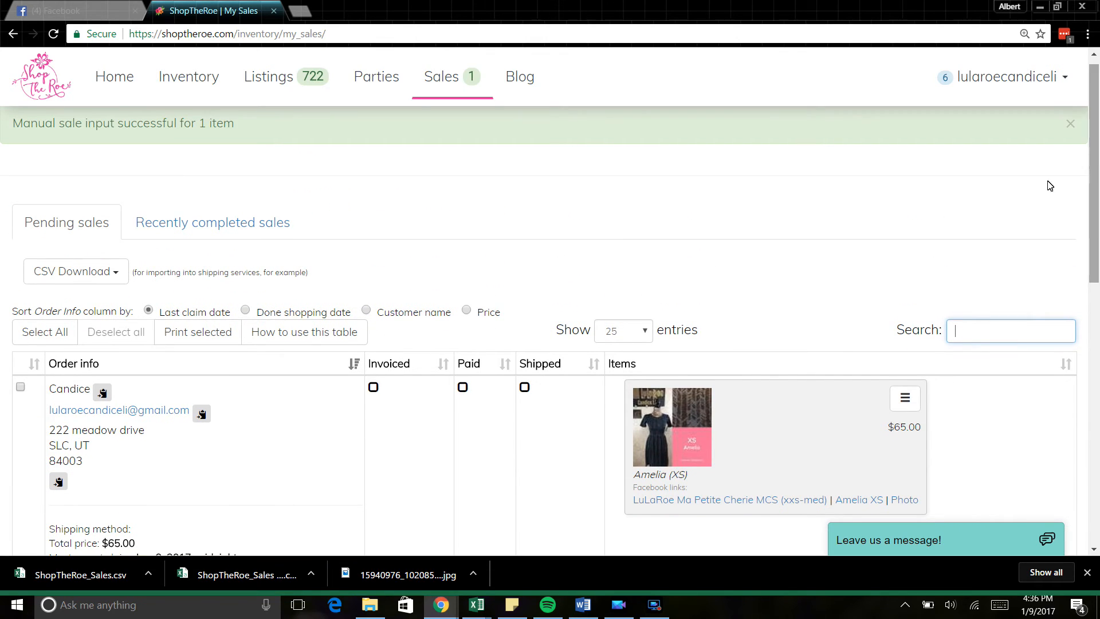
left_click(905, 399)
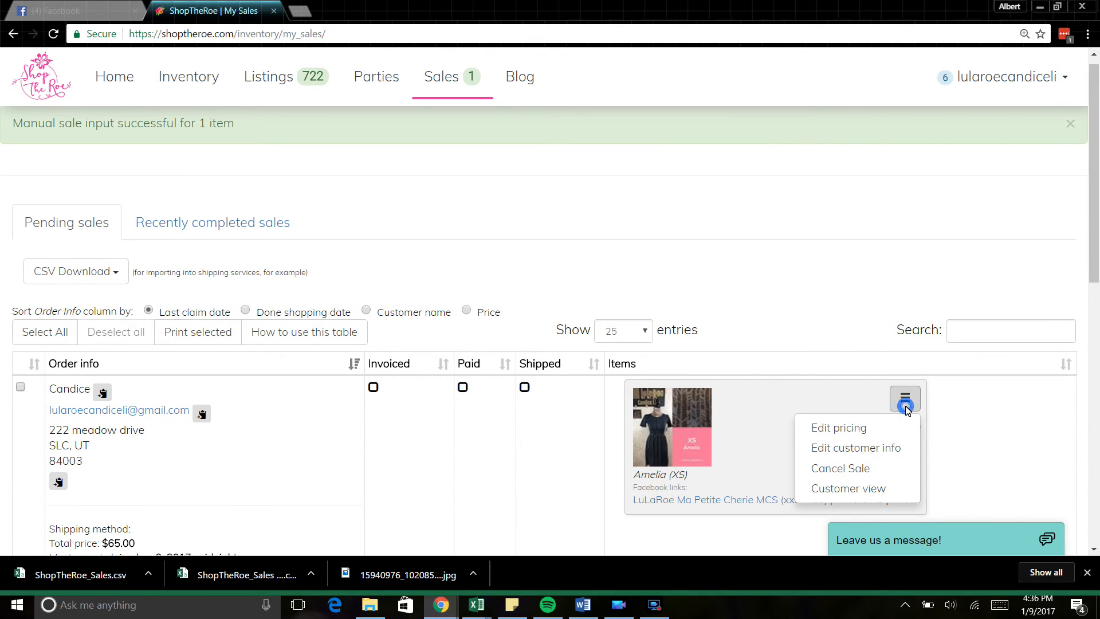
Step: Cancel the pending Amelia (XS) sale, returning the listing to sale at $65.00
left_click(840, 469)
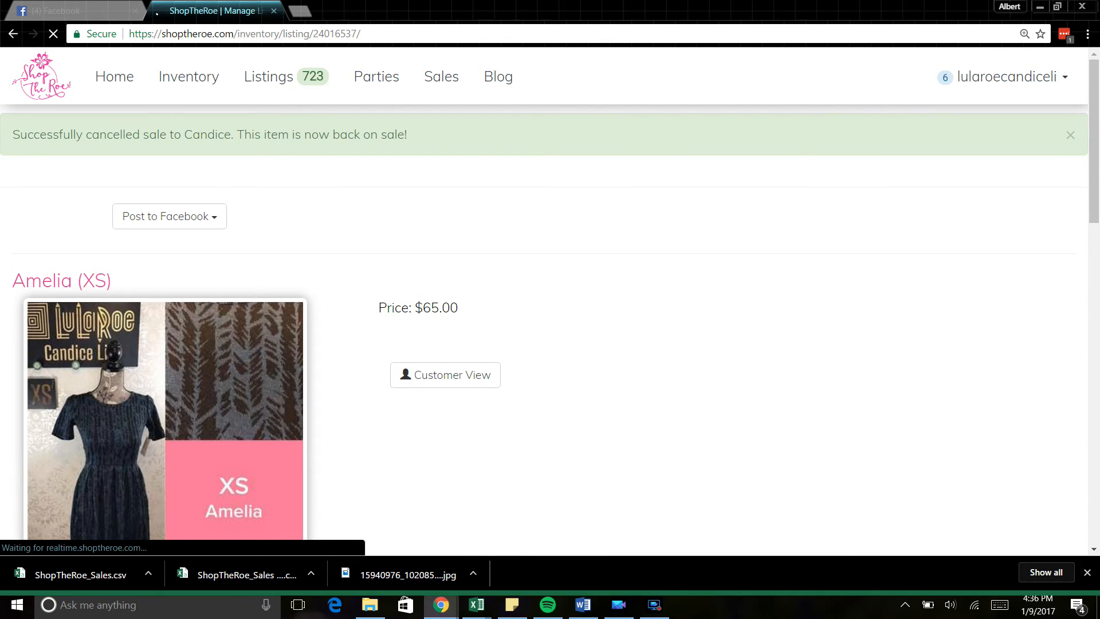
left_click_drag(1099, 87, 1088, 113)
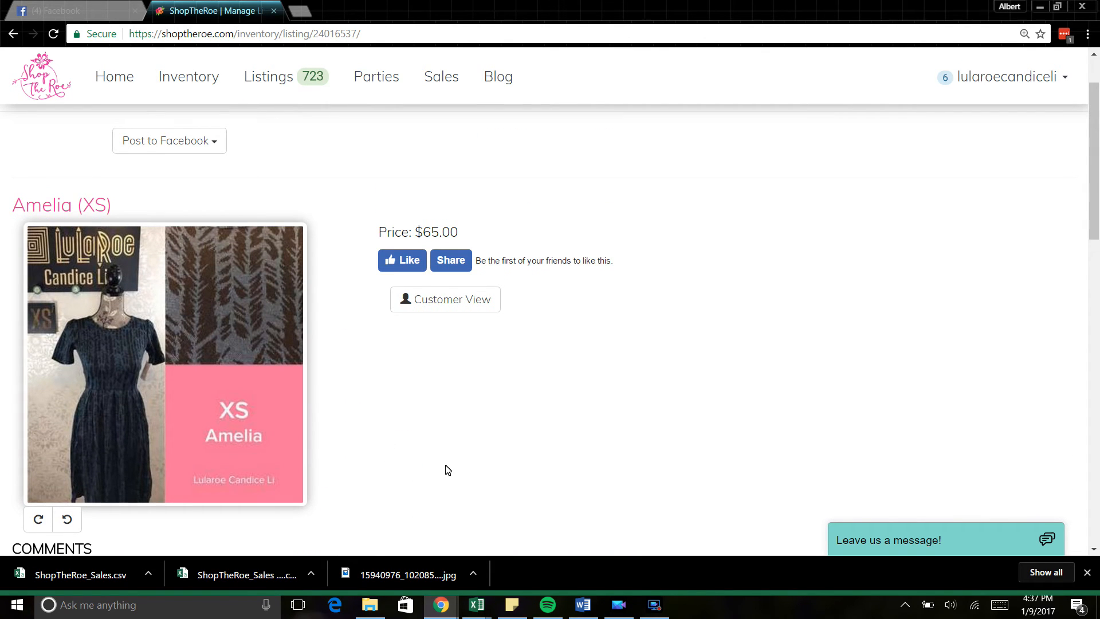
Step: View the Amelia (XS) listing in Customer View, then return to Manage your listings
left_click(438, 307)
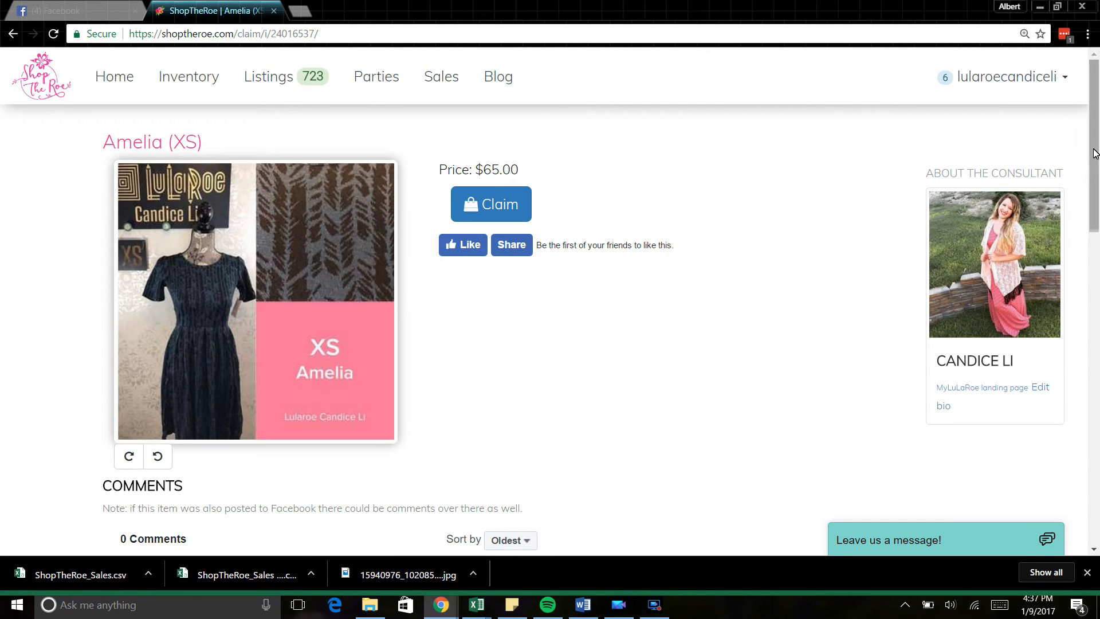
left_click_drag(1098, 154, 1085, 124)
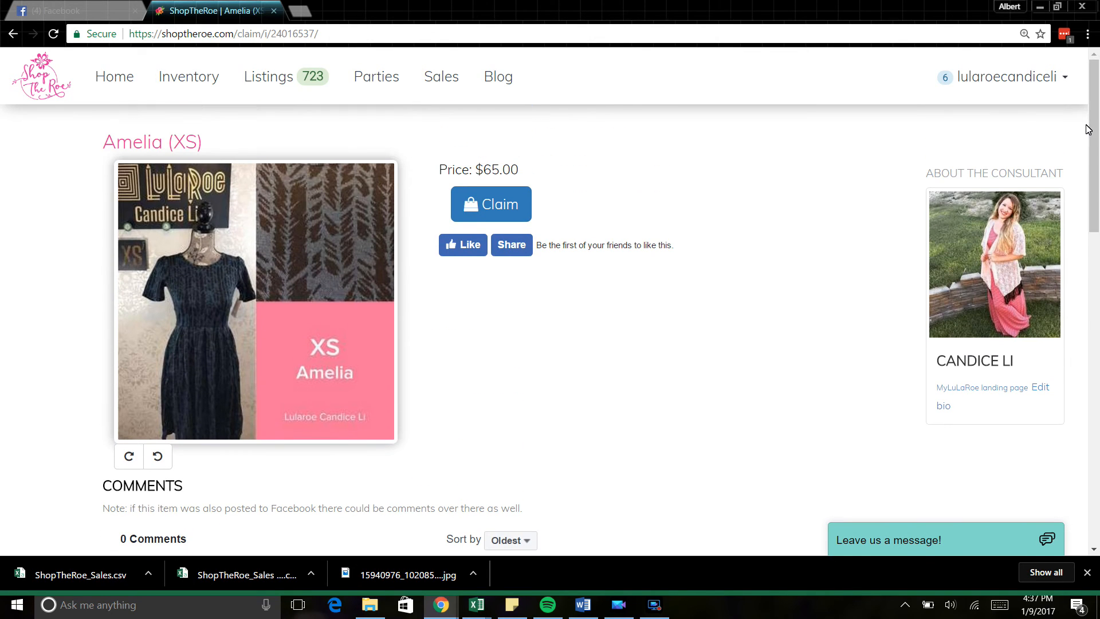
left_click(333, 71)
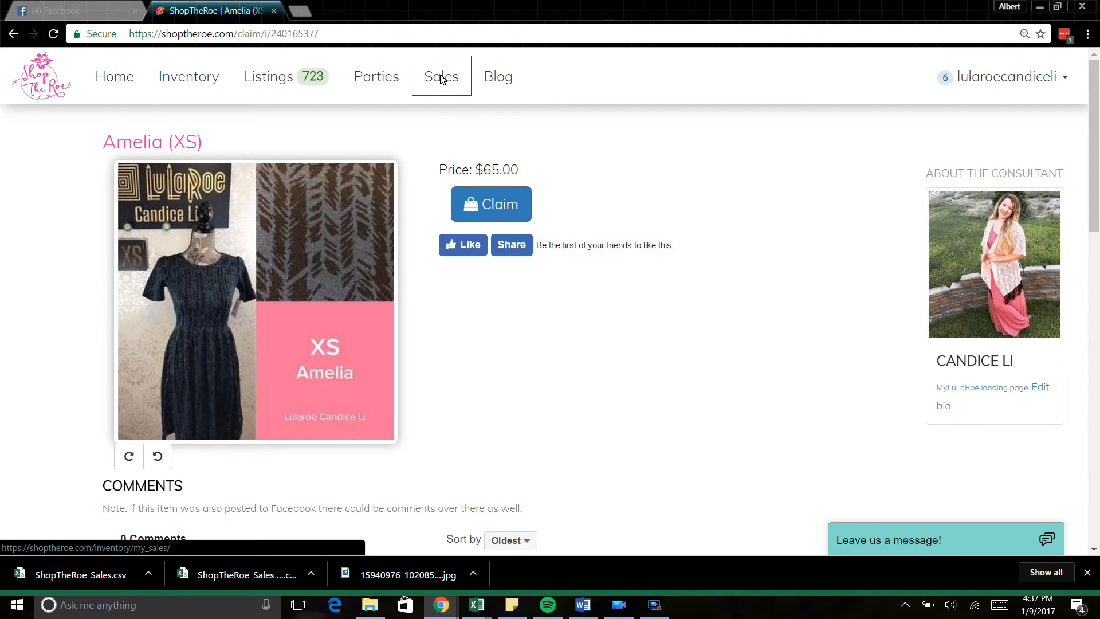
left_click(262, 81)
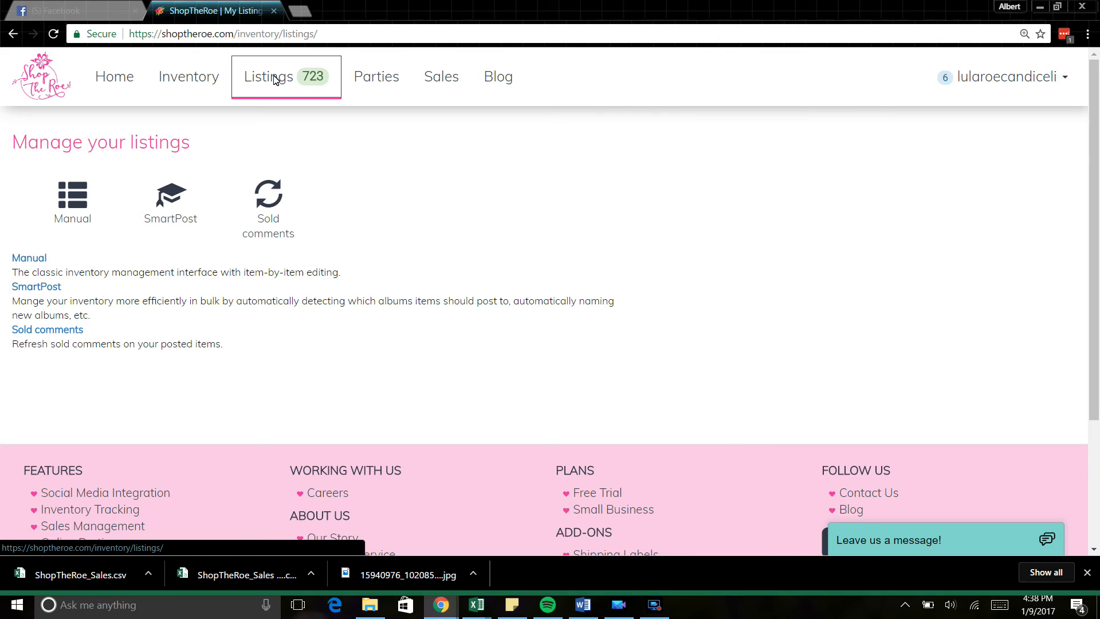
Step: In Inventory, dismiss the Facebook popup and show the two available Amelia size L items
left_click(179, 76)
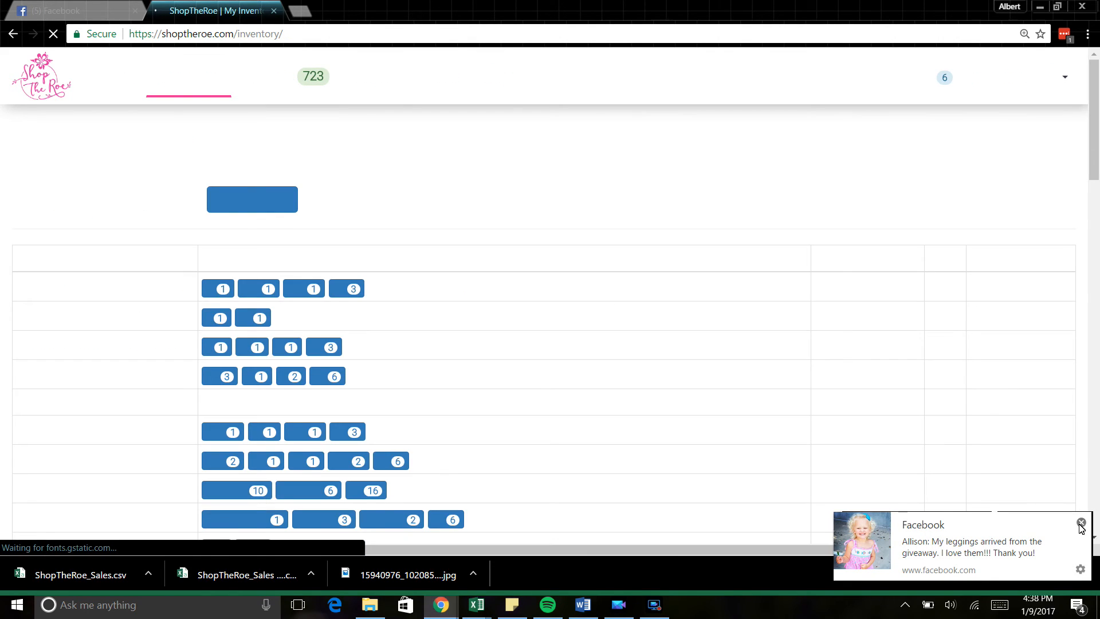
left_click(1081, 523)
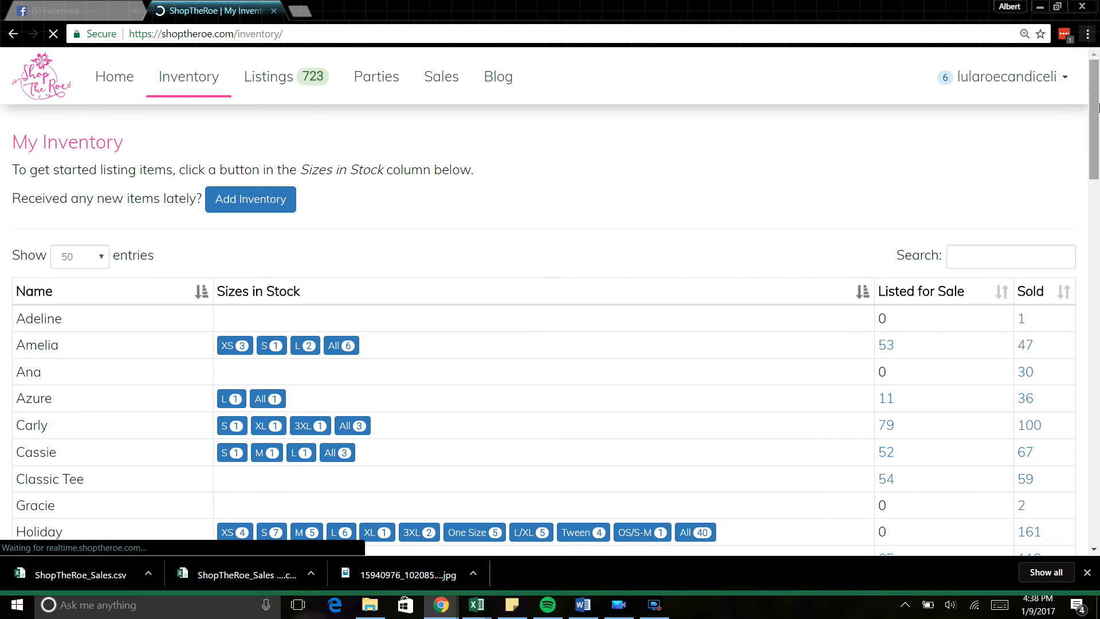
mouse_move(1096, 106)
left_mouse_down()
mouse_move(1097, 146)
mouse_move(1098, 110)
left_mouse_up()
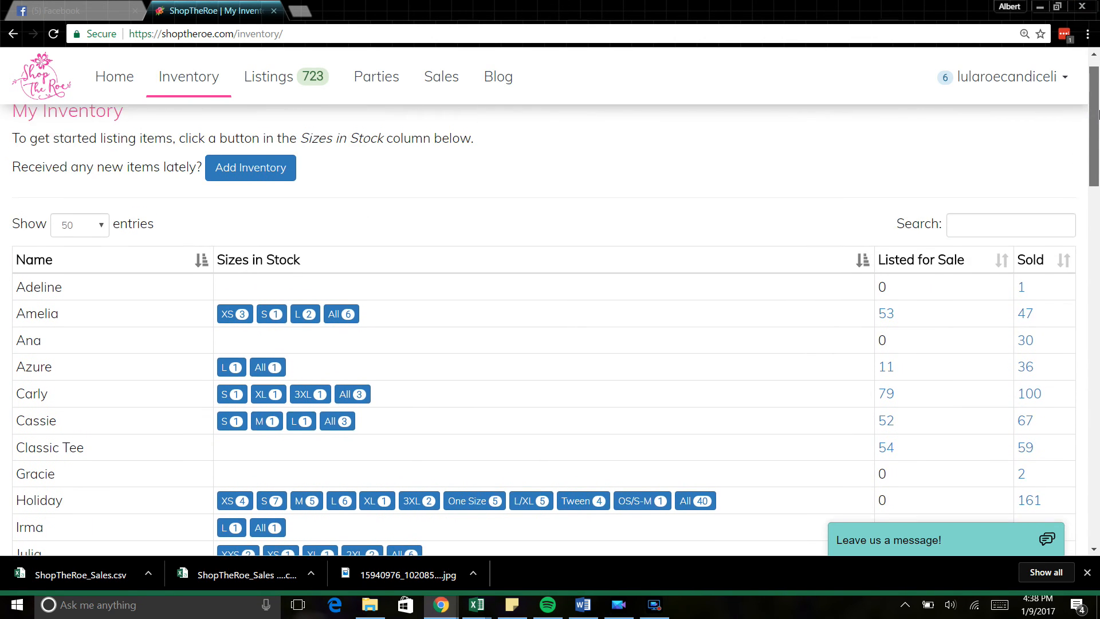
left_click(305, 314)
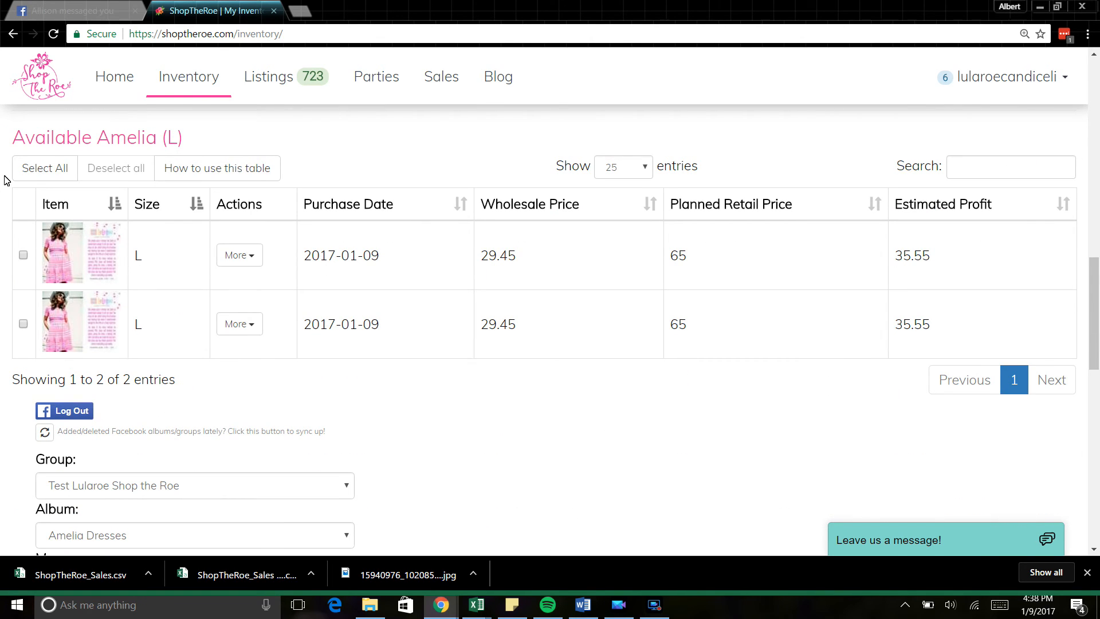
Step: Select both Amelia (L) items under Test Lularoe Shop the Roe and list them without Facebook posting
left_click(41, 172)
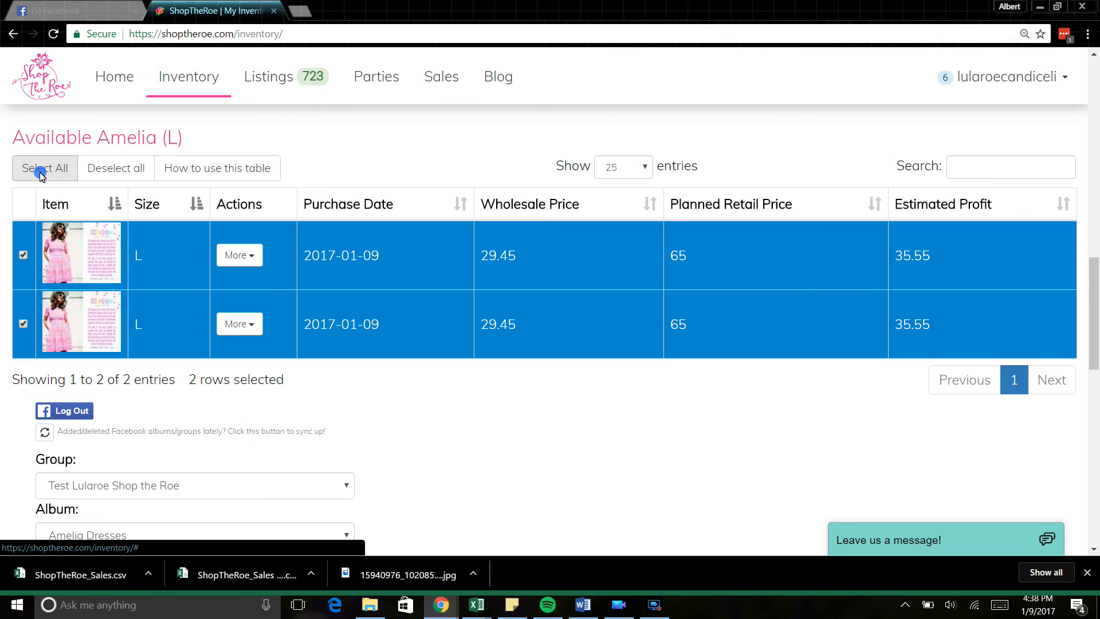
left_click_drag(1095, 299, 1096, 361)
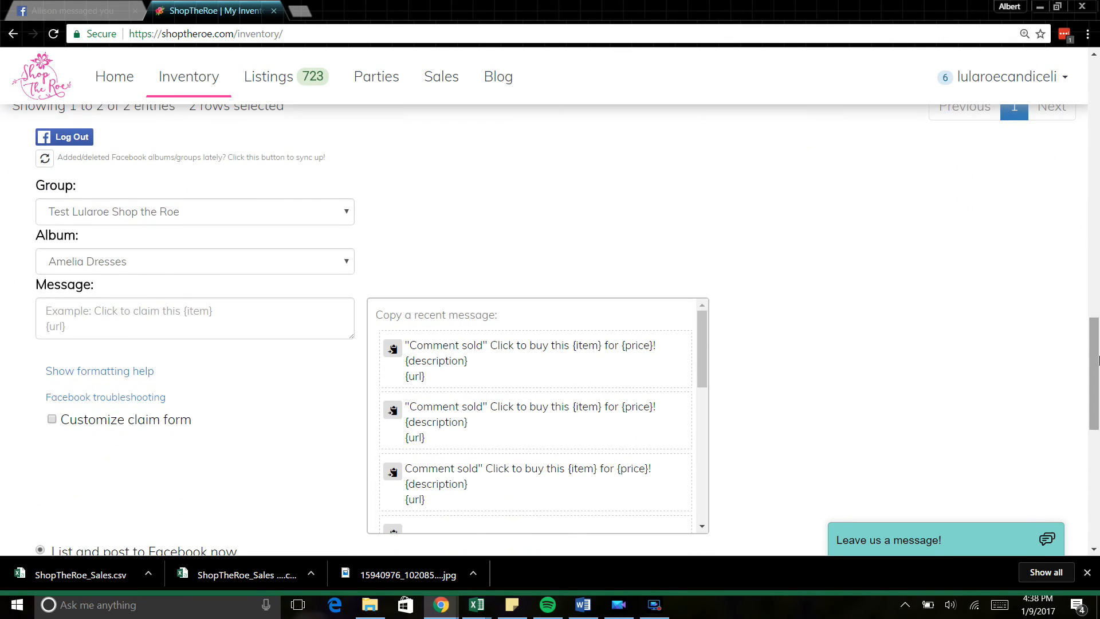
left_click(232, 214)
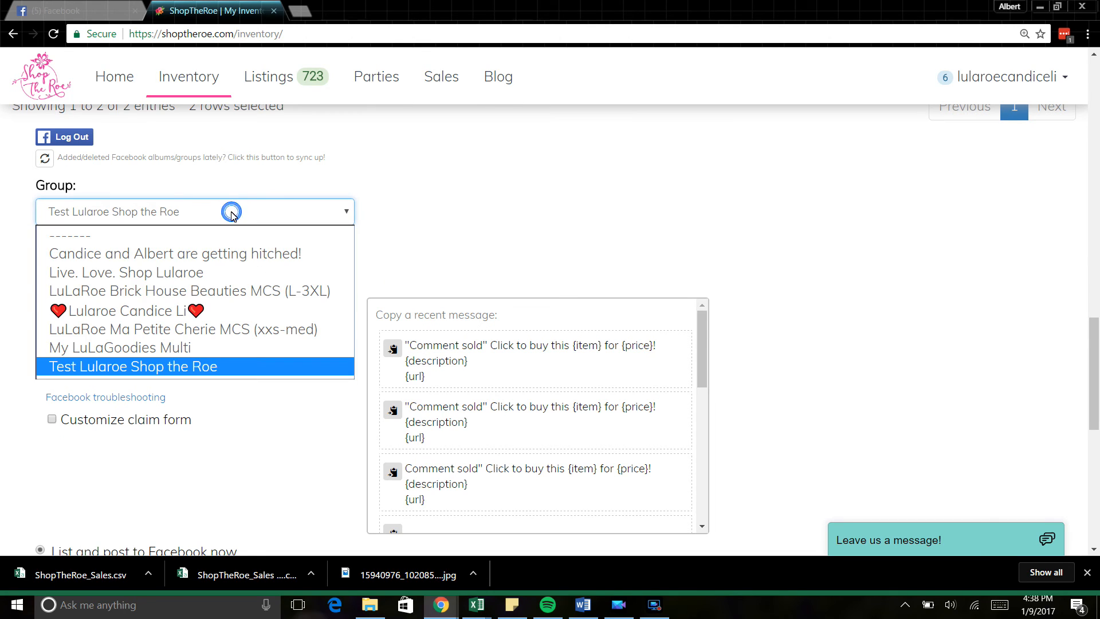
left_click(195, 366)
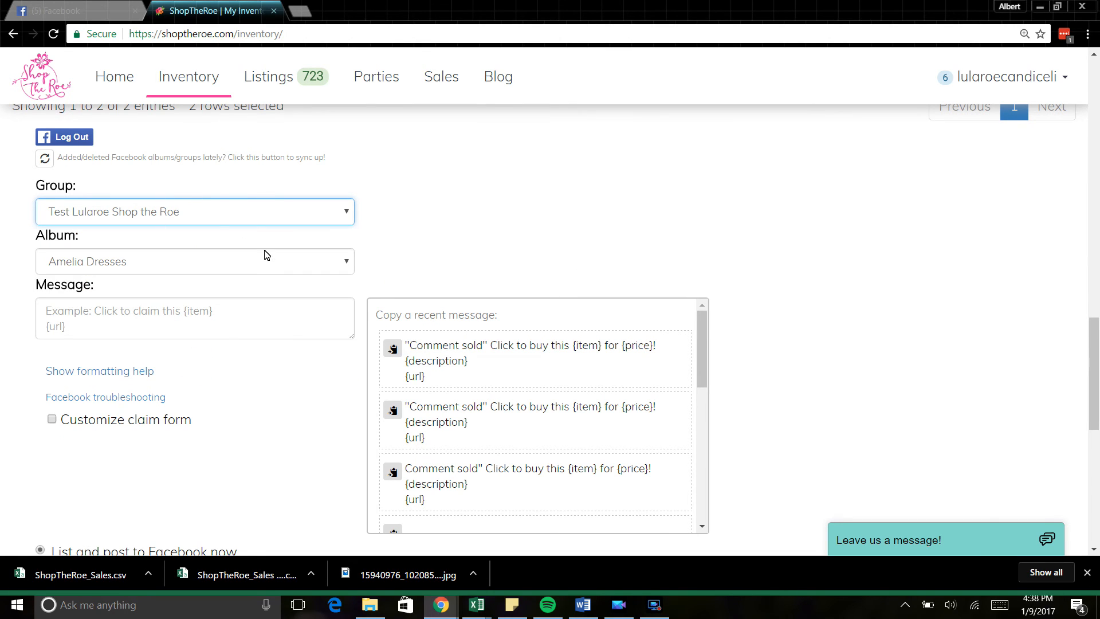
left_click(1097, 373)
left_click_drag(1097, 373, 1097, 418)
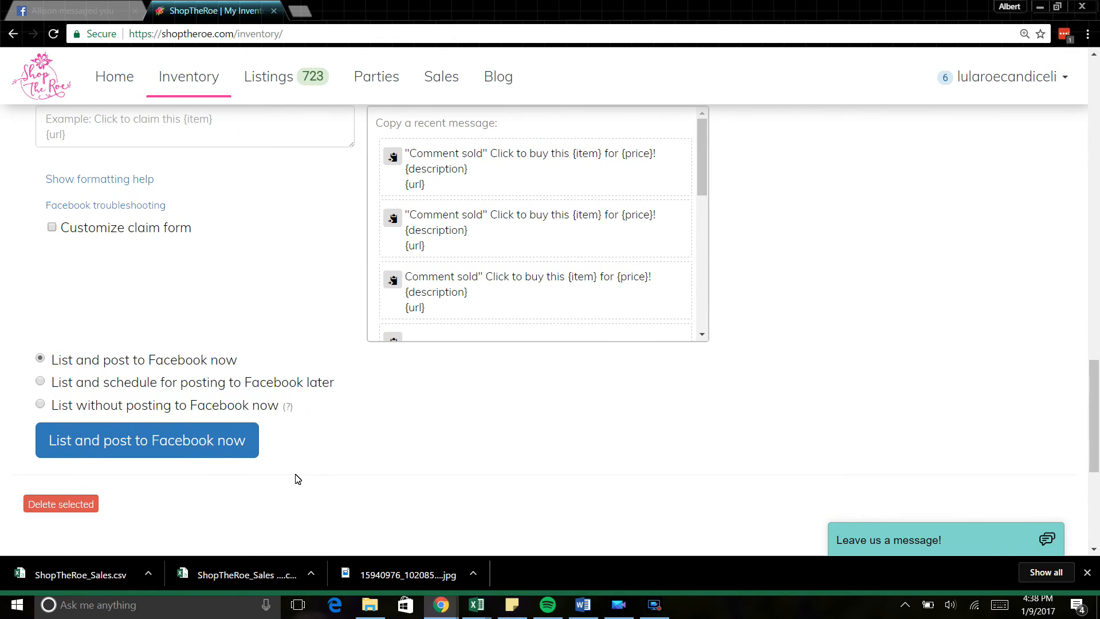
left_click(40, 405)
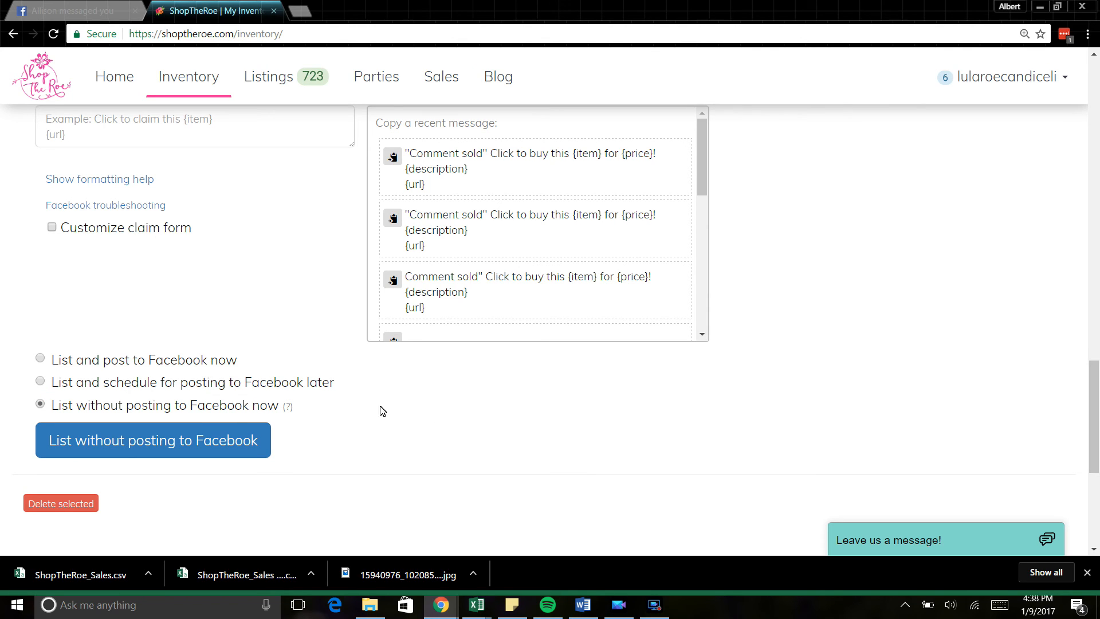
mouse_move(291, 414)
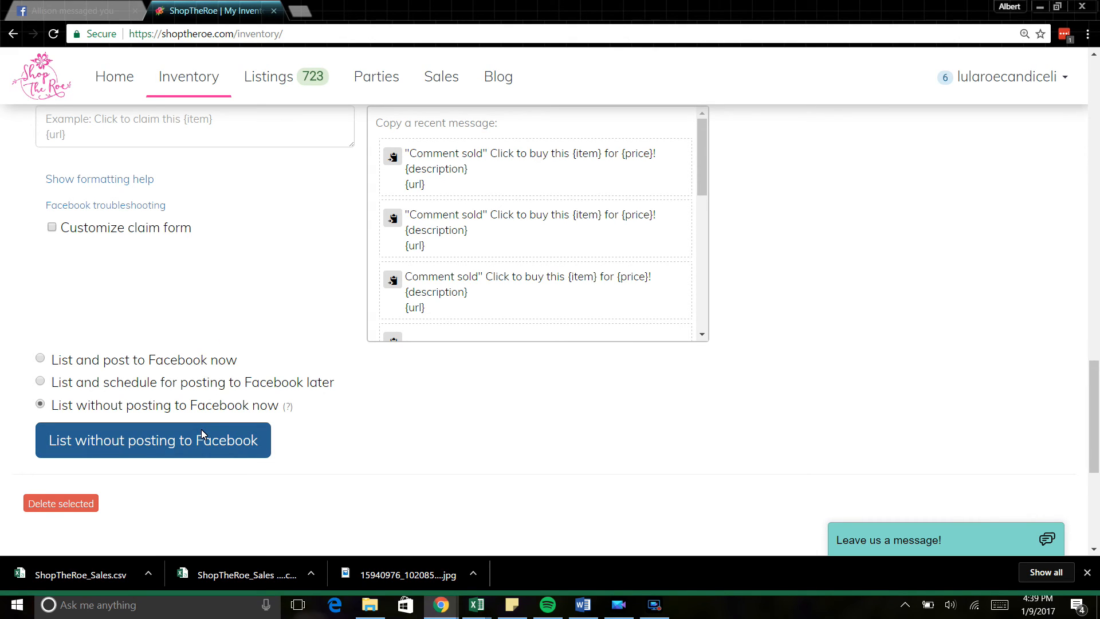
left_click(171, 451)
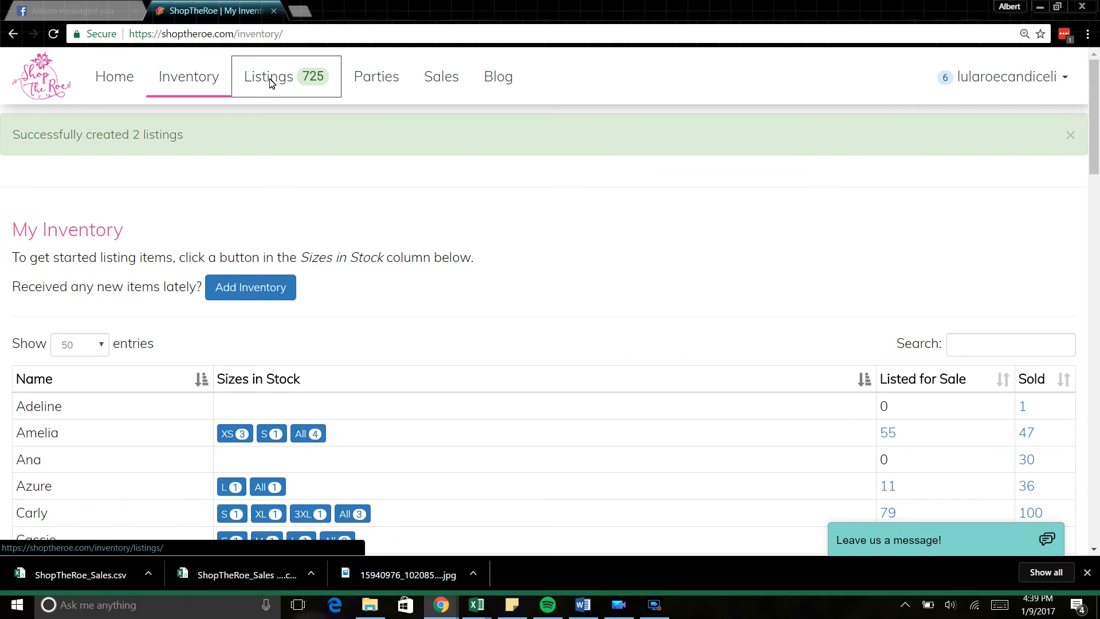
Step: Open SmartPost, refresh Facebook details, and choose the Test Lularoe Shop the Roe group
left_click(271, 81)
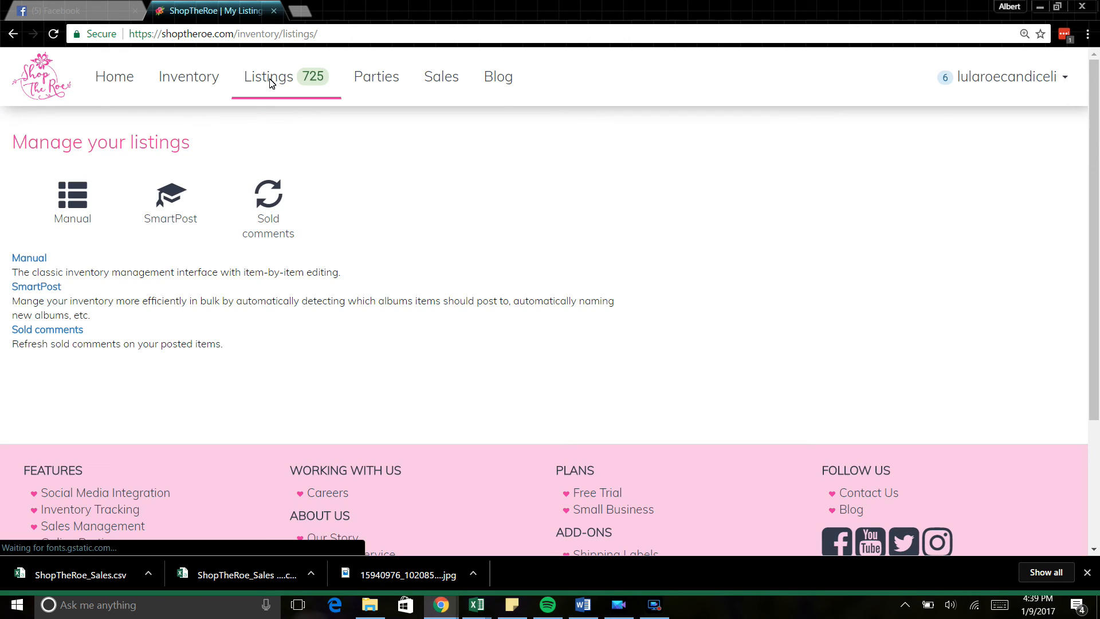
left_click(167, 200)
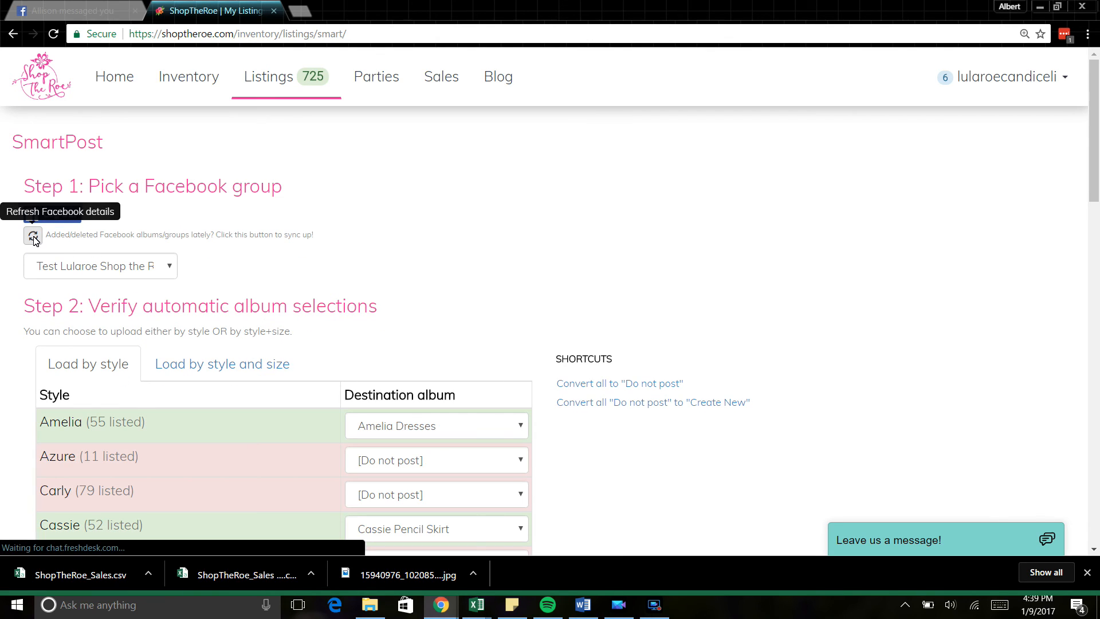
left_click(32, 236)
left_click(148, 266)
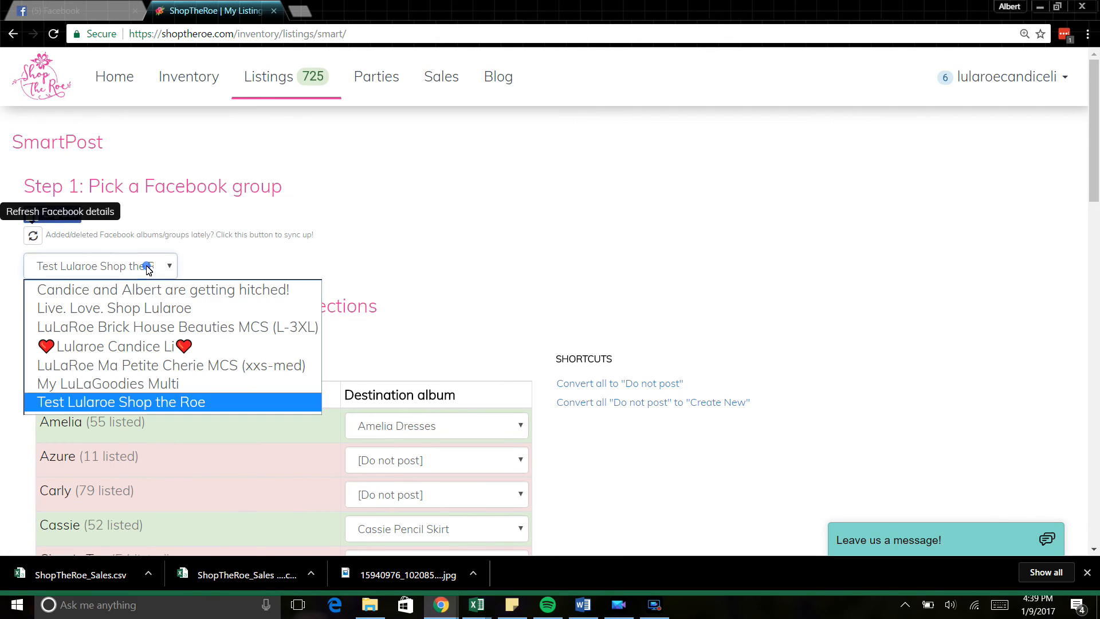
left_click(153, 404)
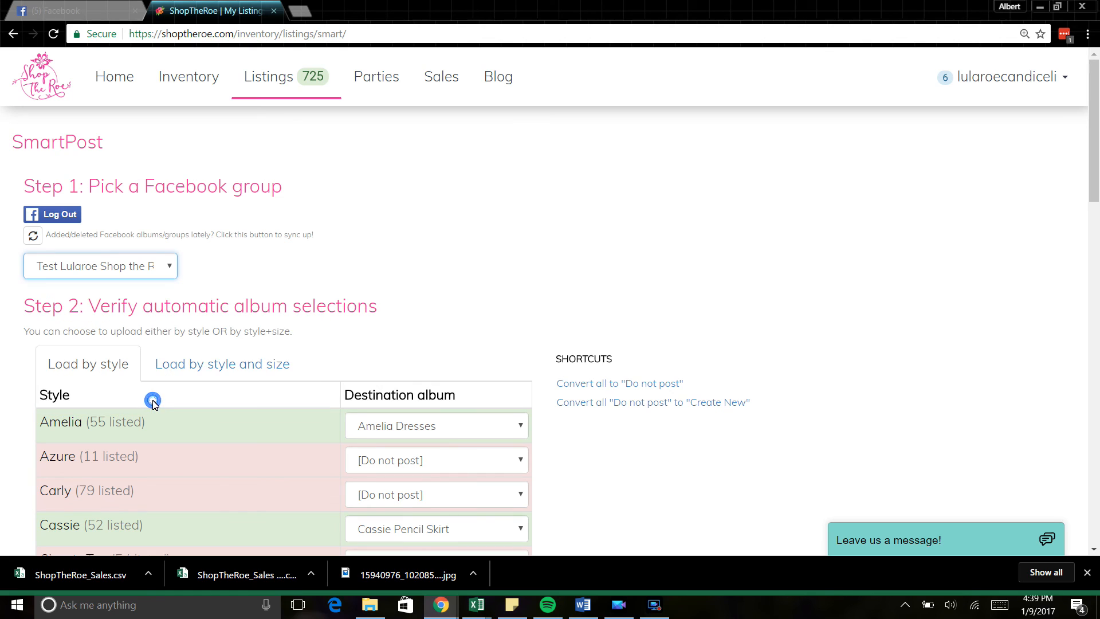
left_click_drag(1098, 120, 1098, 159)
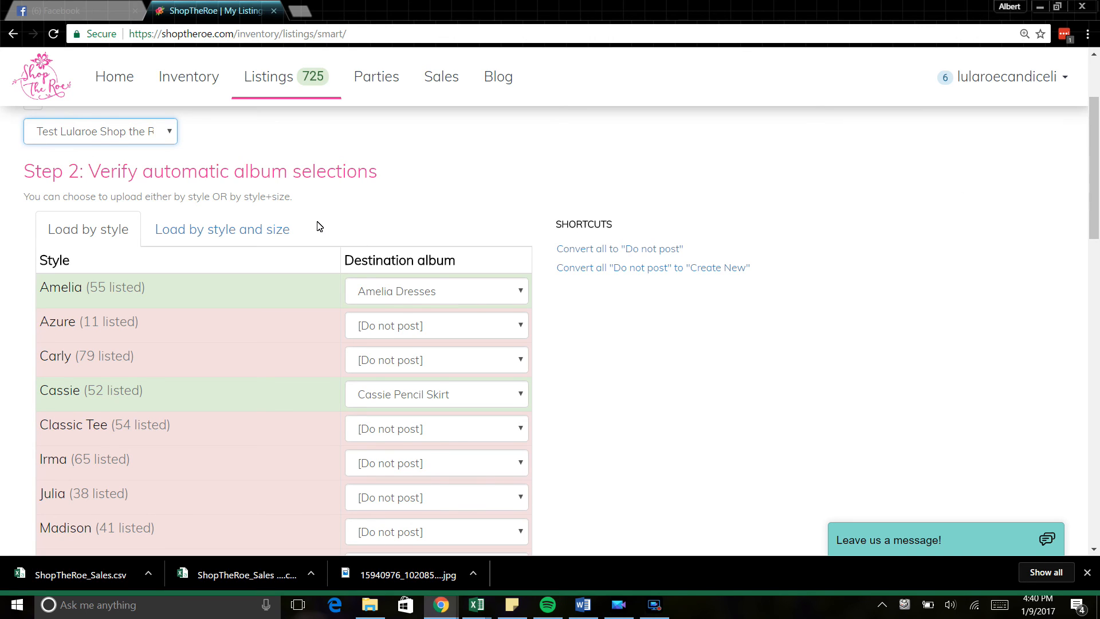
Step: Switch SmartPost to style-and-size mapping and assign Amelia XXS and Amelia XS to Amelia Dress
left_click(229, 238)
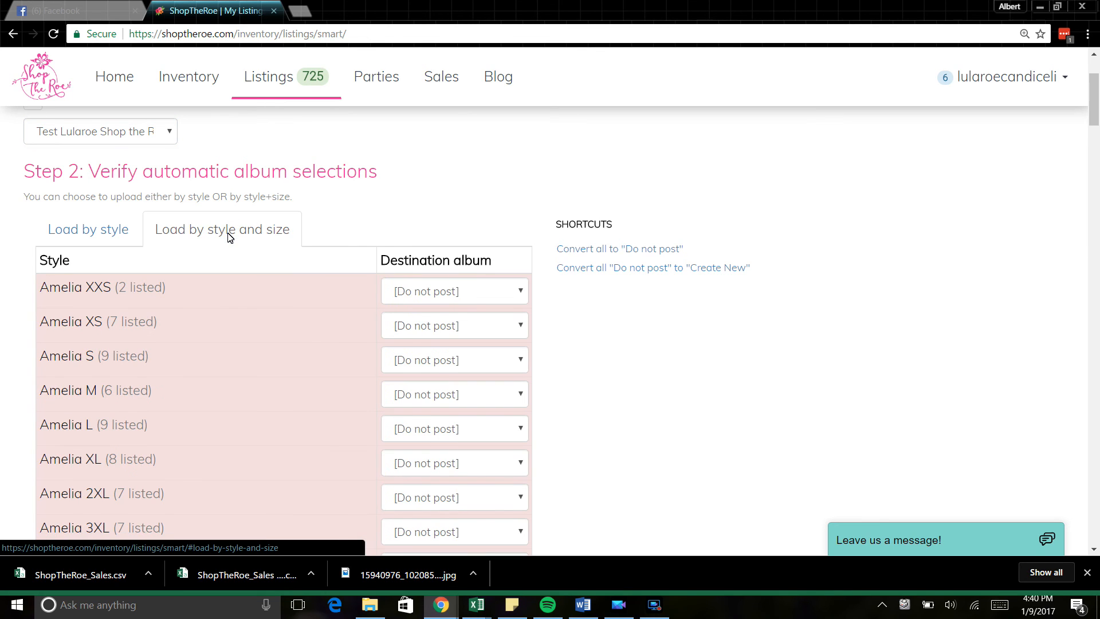
mouse_move(1098, 100)
left_mouse_down()
mouse_move(1097, 128)
mouse_move(1097, 100)
left_mouse_up()
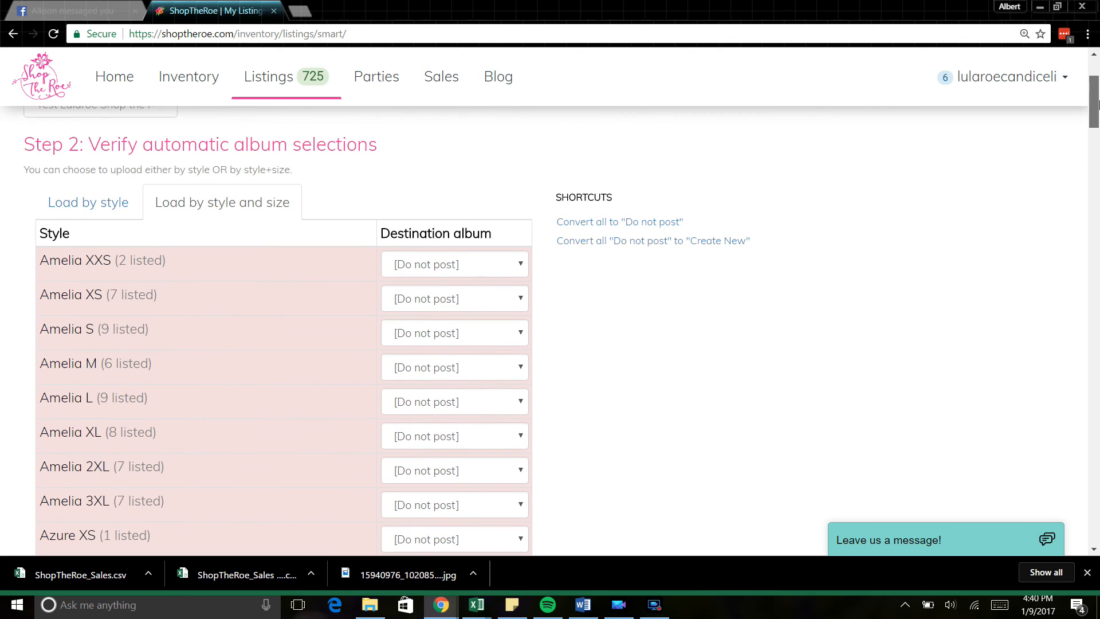
left_click(433, 272)
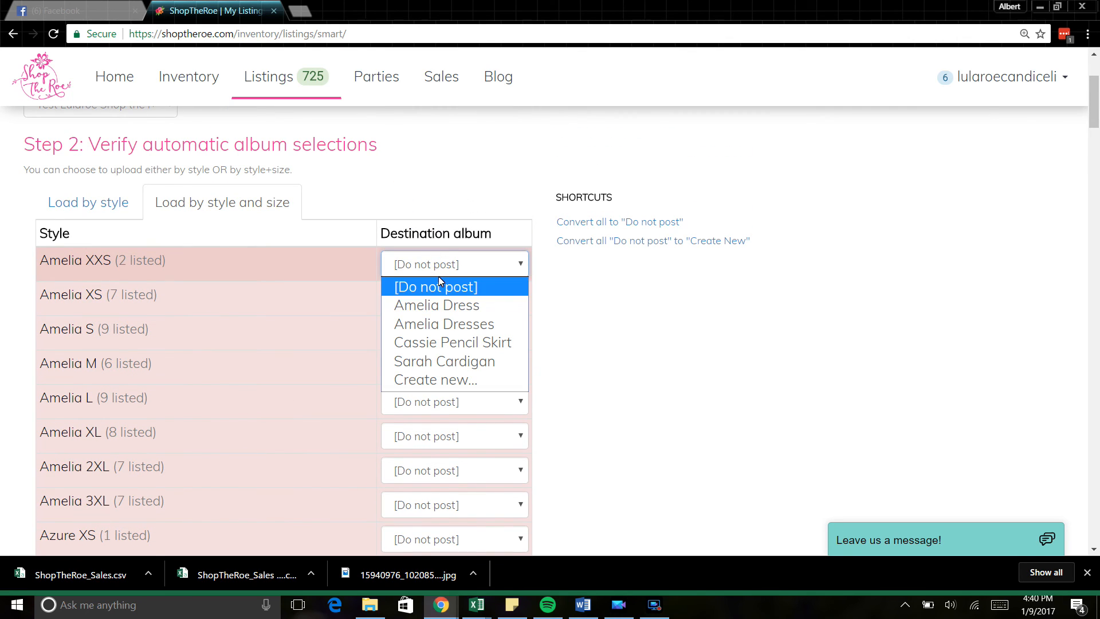
left_click(436, 305)
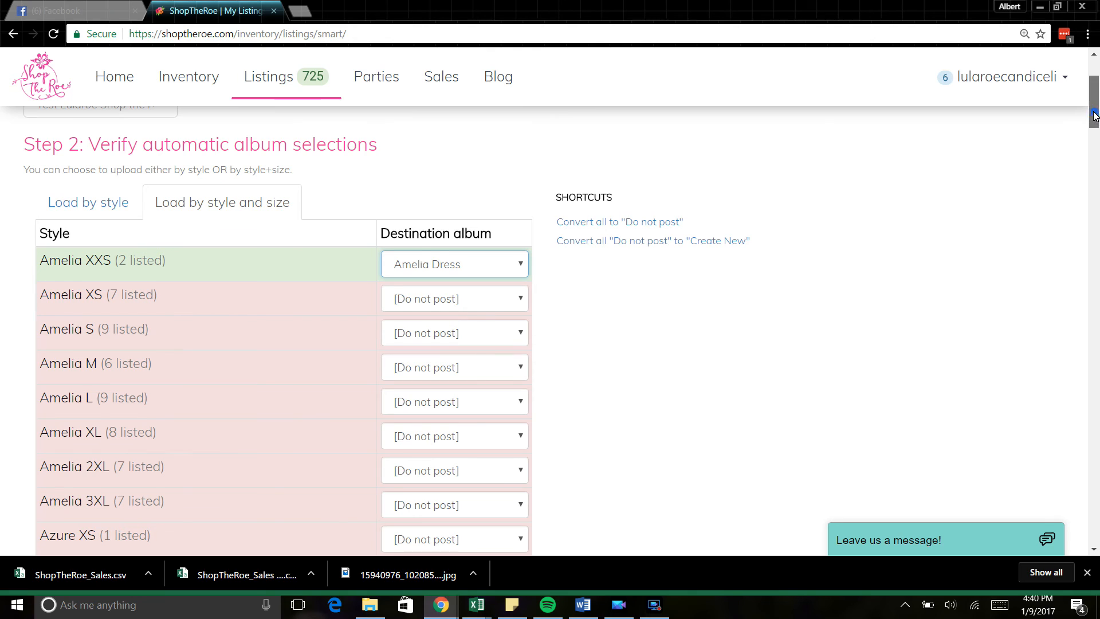
left_click_drag(1094, 116, 1094, 122)
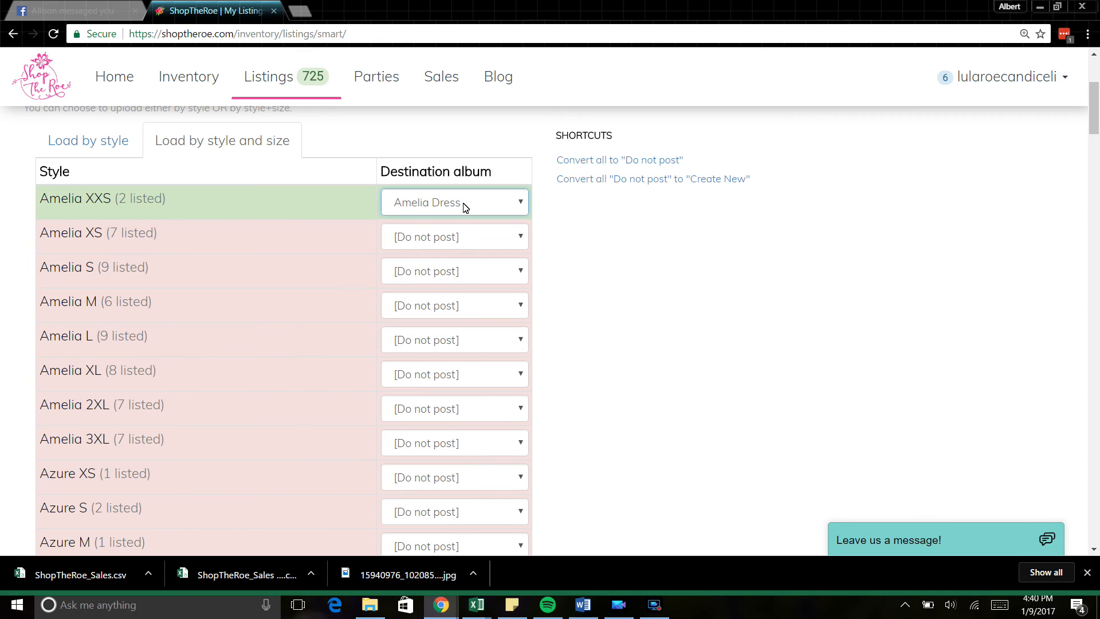
left_click(473, 237)
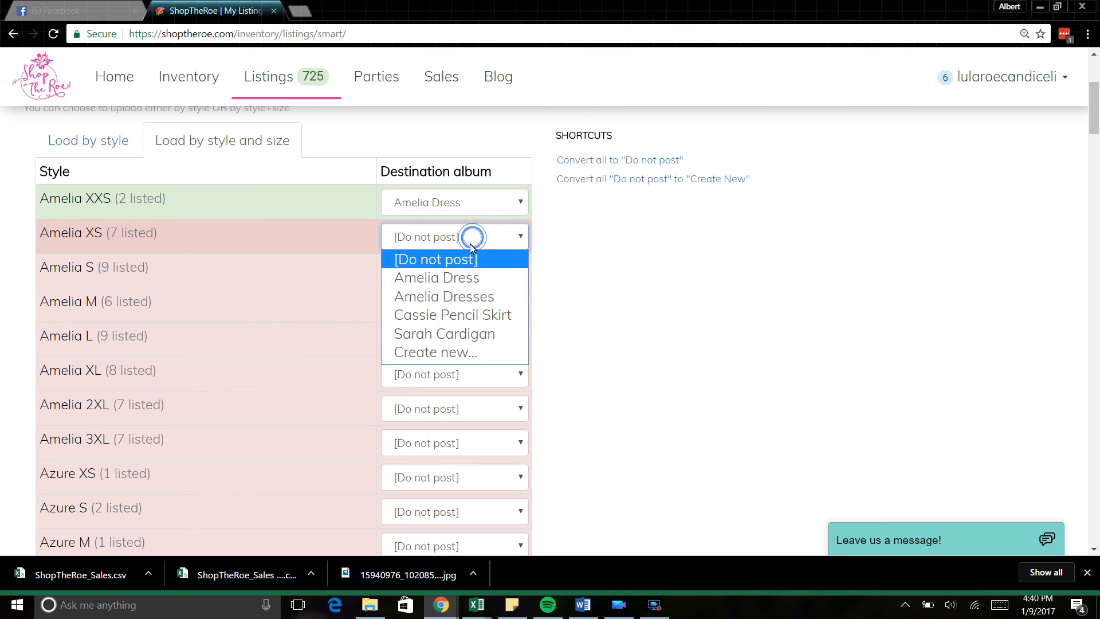
left_click(468, 278)
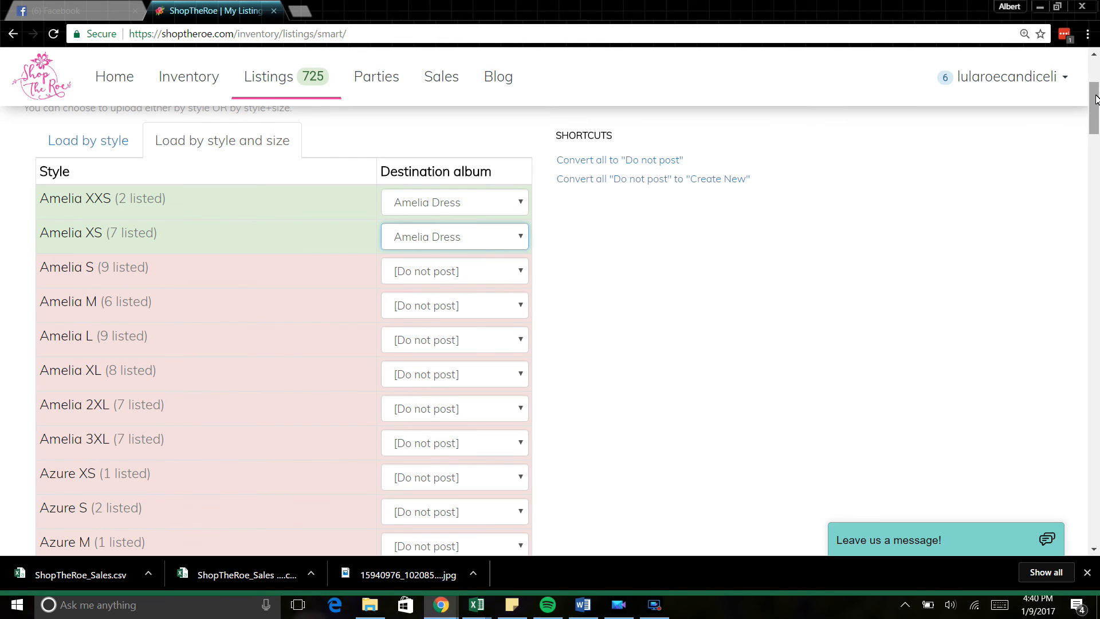
left_click_drag(1095, 98, 1096, 72)
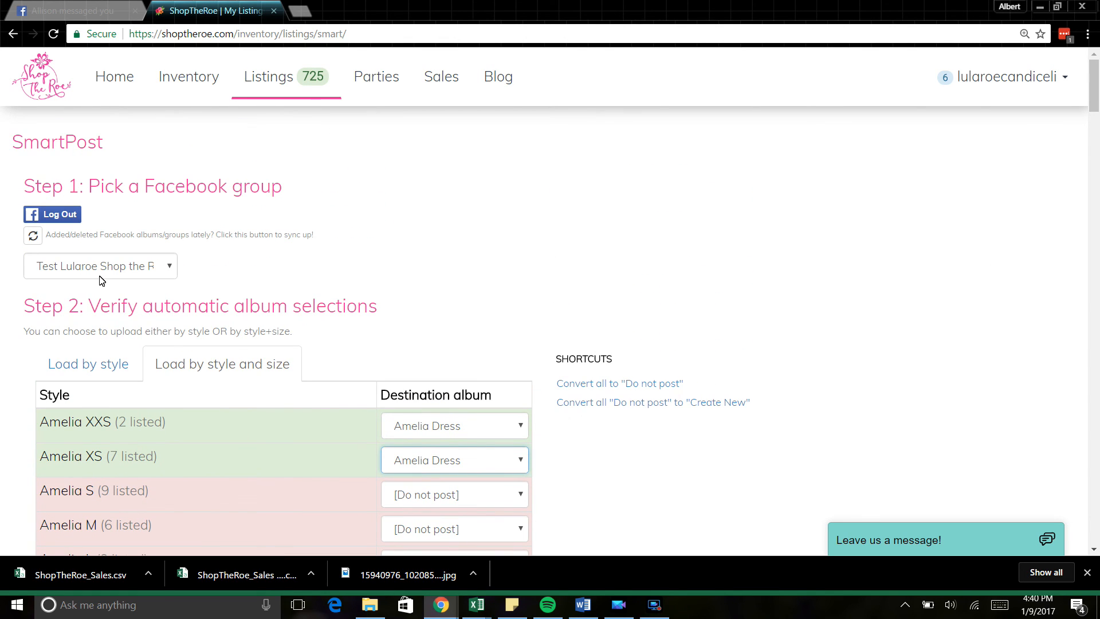
left_click(81, 273)
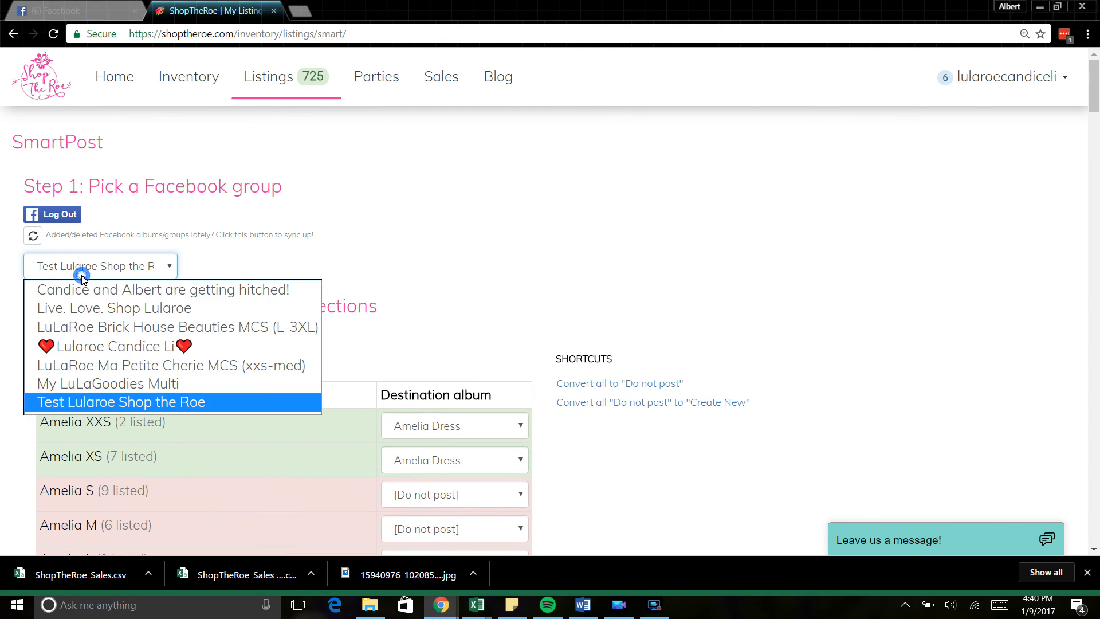
Step: Select the LuLaRoe Brick House Beauties MCS (L-3XL) group and review the auto-mapped L–3XL albums
left_click(113, 327)
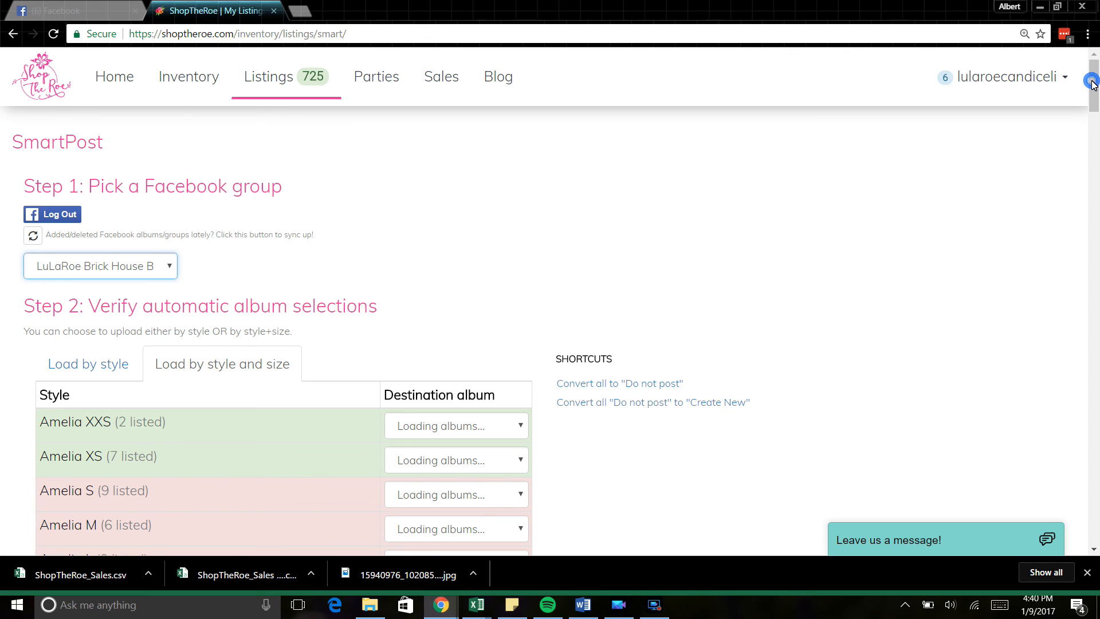
scroll(1093, 118, "down", 5)
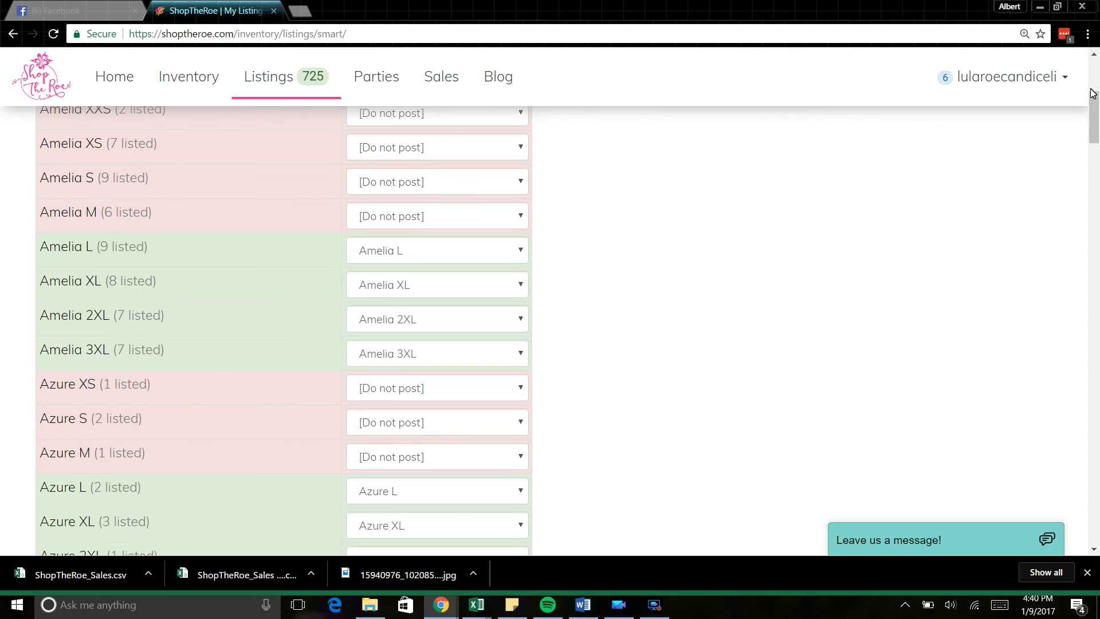
scroll(1093, 91, "up", 3)
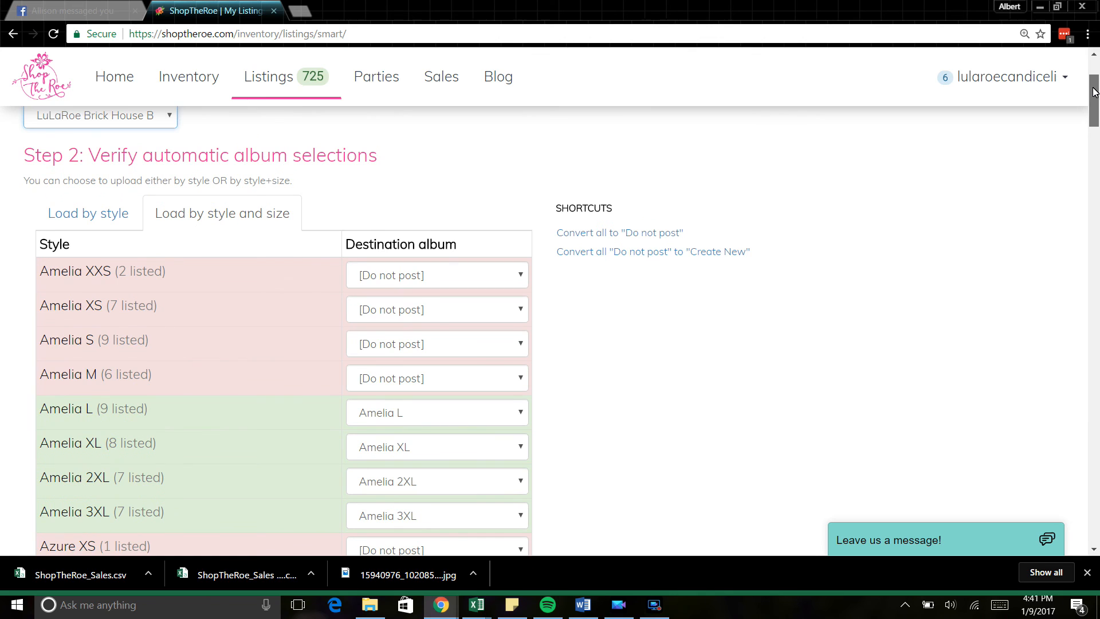
mouse_move(1093, 92)
left_mouse_down()
mouse_move(1095, 118)
mouse_move(1094, 101)
left_mouse_up()
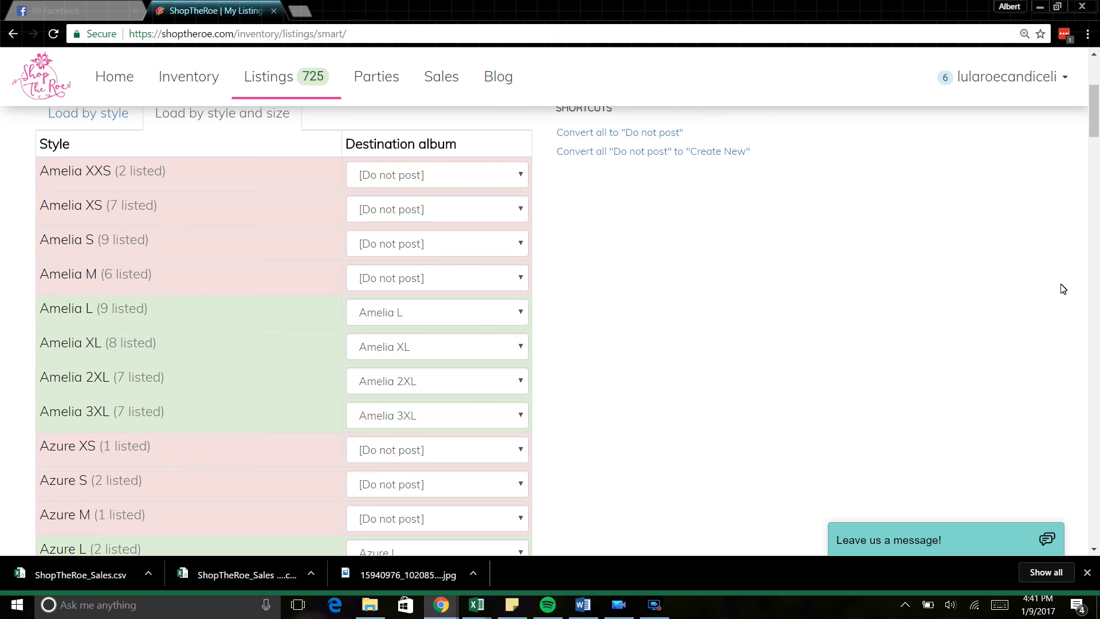
left_click_drag(1097, 124, 1098, 127)
left_click_drag(1097, 127, 1097, 202)
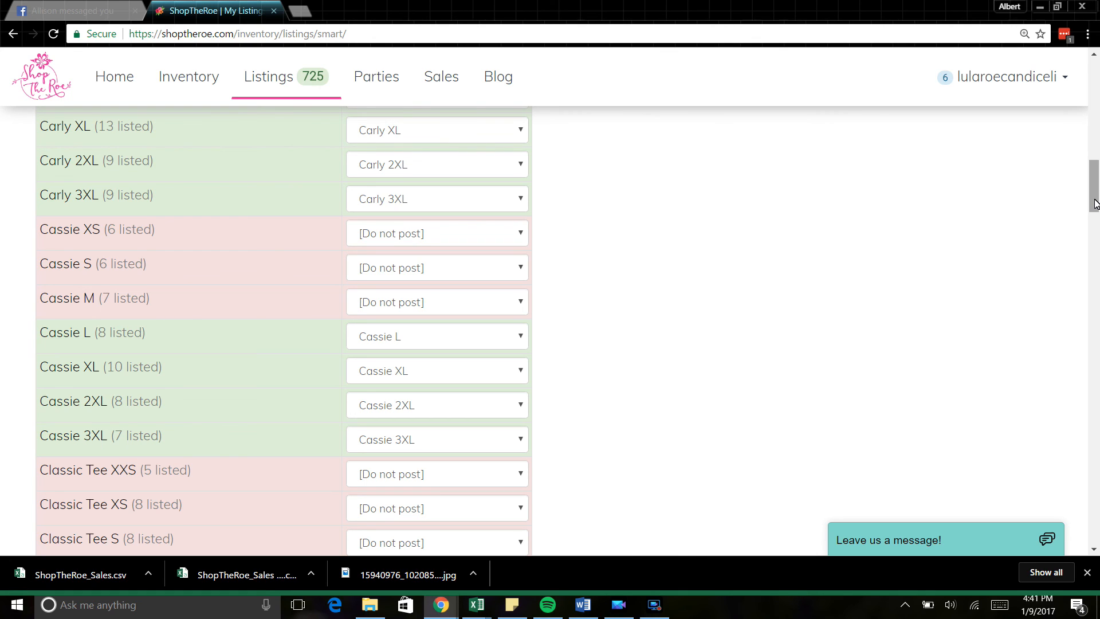
left_click_drag(1094, 203, 1097, 363)
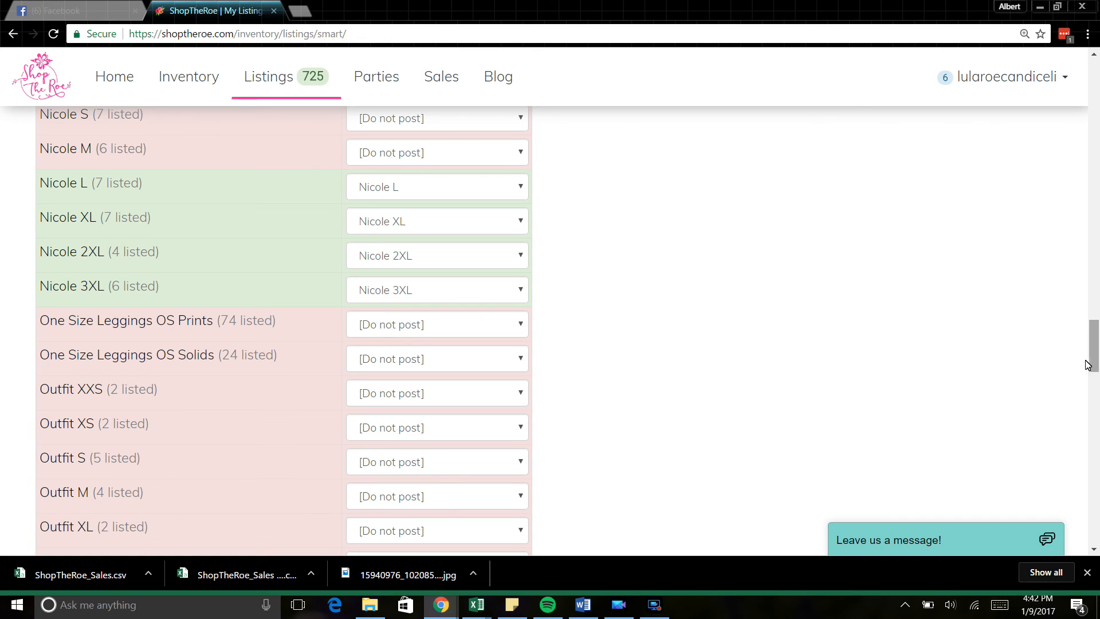
Step: Leave One Size Leggings OS Prints unmapped so it won't post, then continue to Step 3
left_click(437, 324)
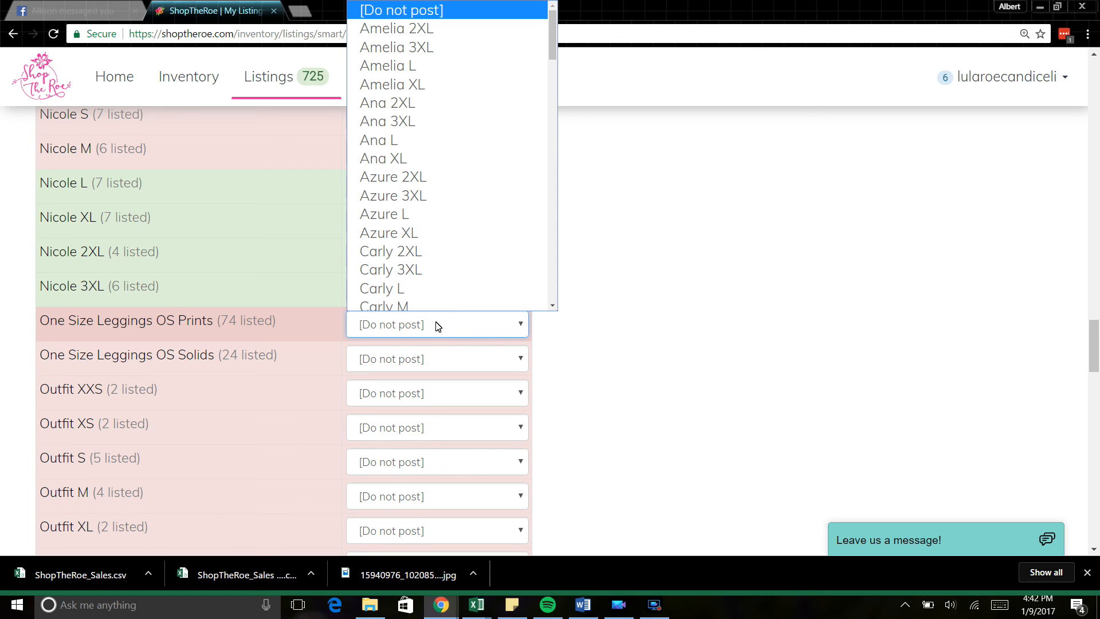
left_click(437, 326)
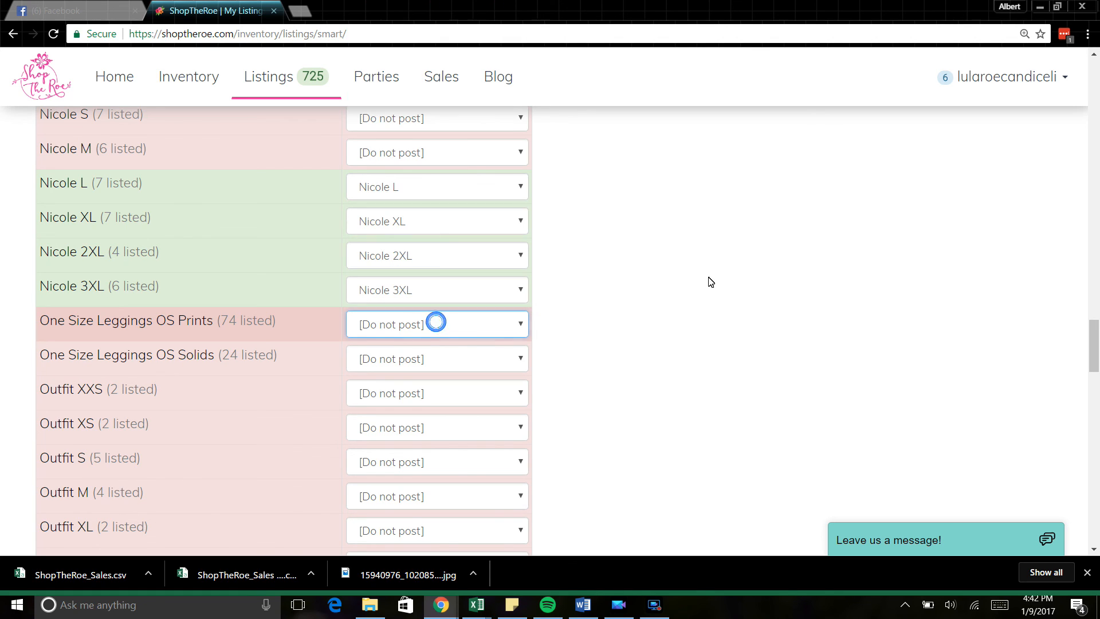
left_click_drag(1095, 371, 1097, 472)
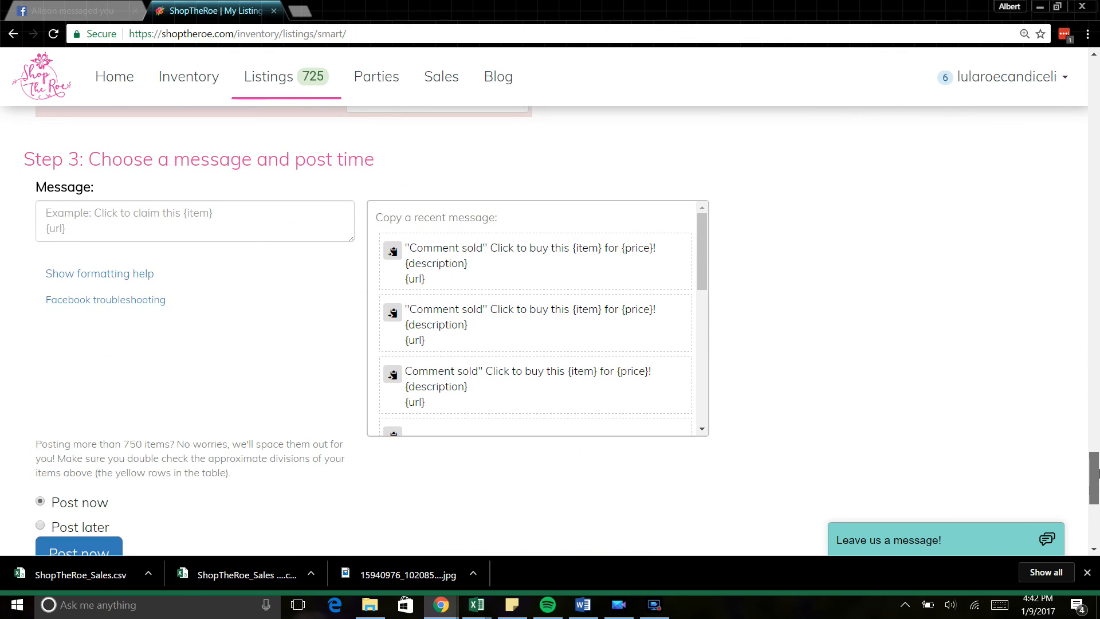
Step: Paste the most recent "Comment sold" click-to-buy message into the Message box
left_click(392, 250)
left_click(245, 210)
key("ctrl+v")
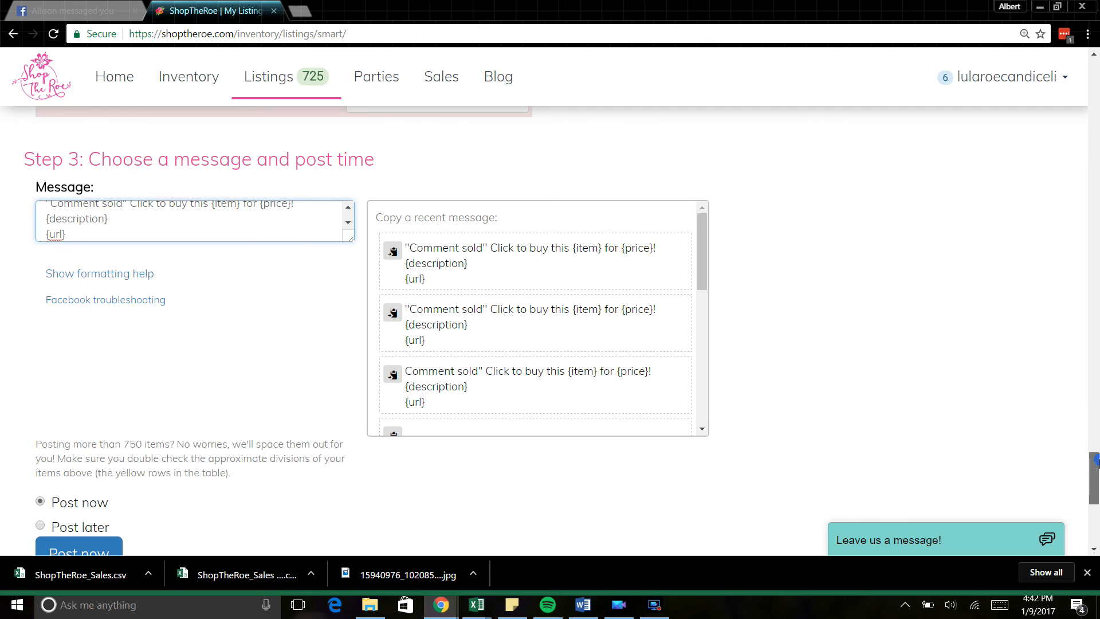
scroll(430, 377, "down", 4)
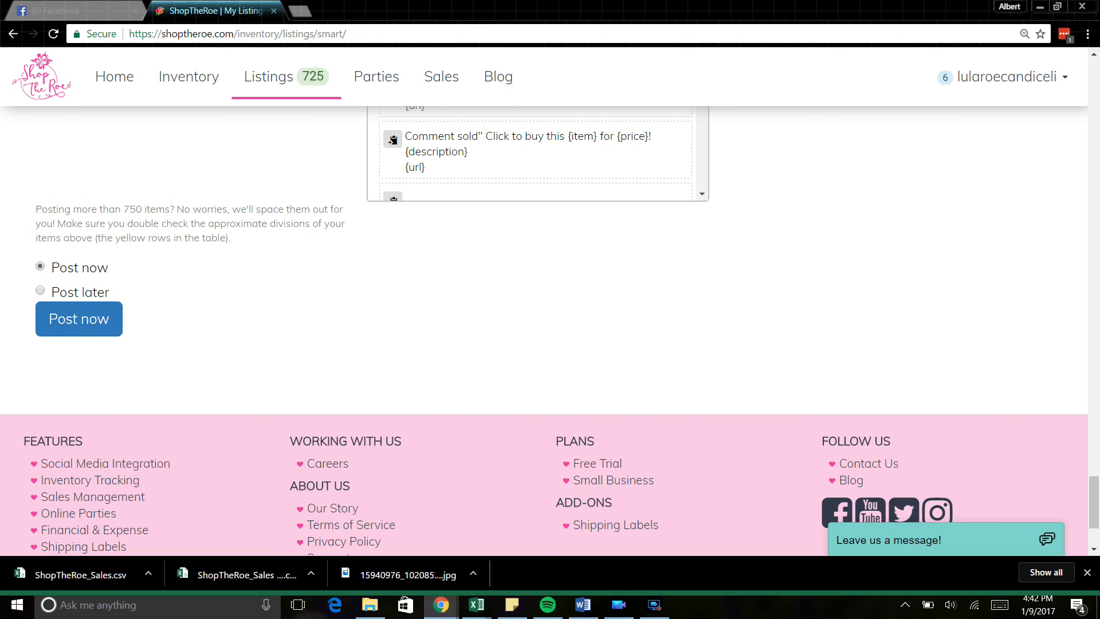
Step: Try the Post later option, then keep the post set to Post now
left_click(42, 291)
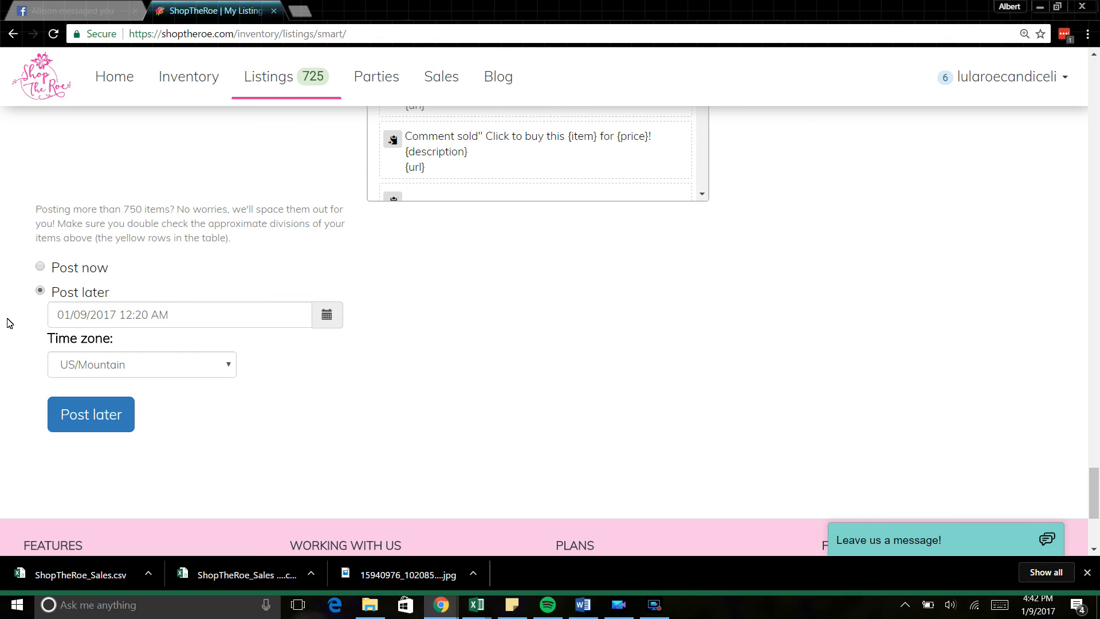
left_click(41, 267)
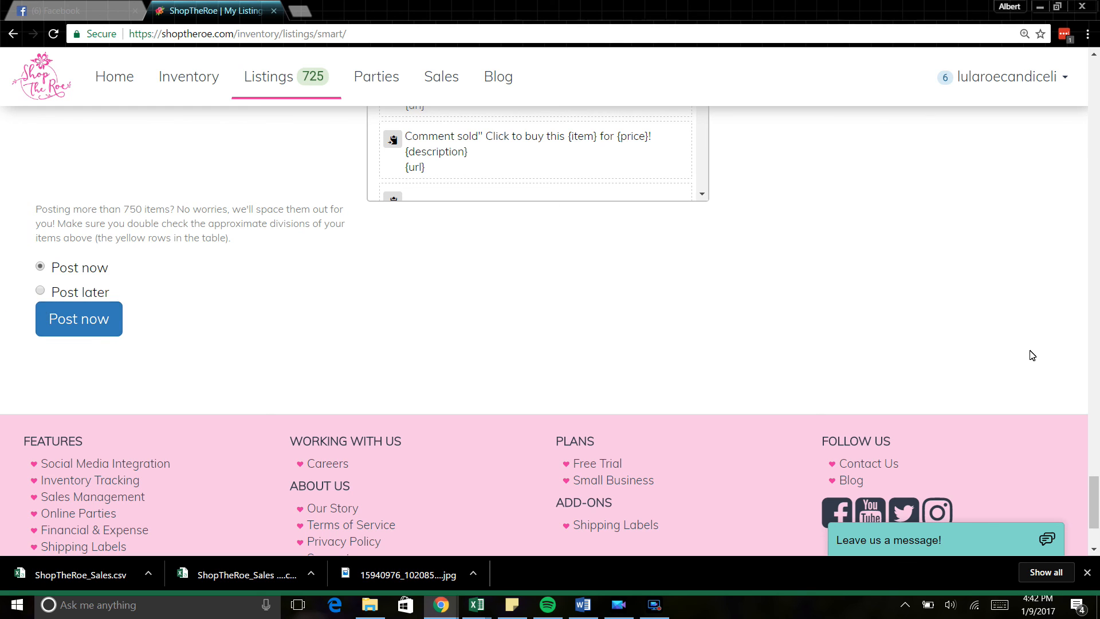
left_click_drag(1094, 496, 1092, 87)
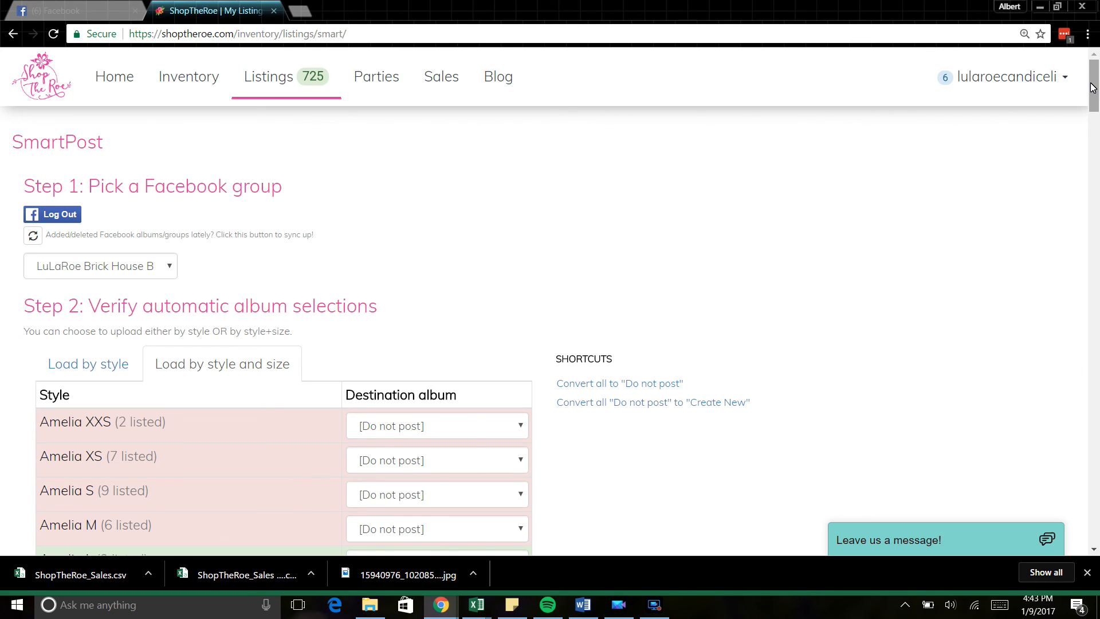
mouse_move(1092, 87)
left_mouse_down()
mouse_move(1092, 105)
mouse_move(1090, 72)
left_mouse_up()
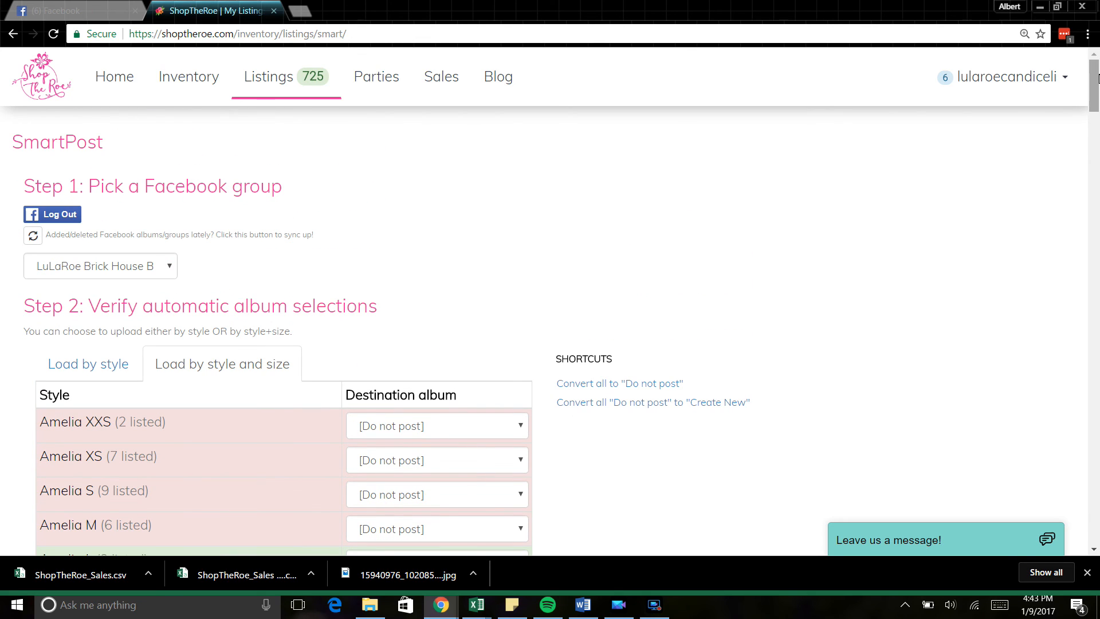